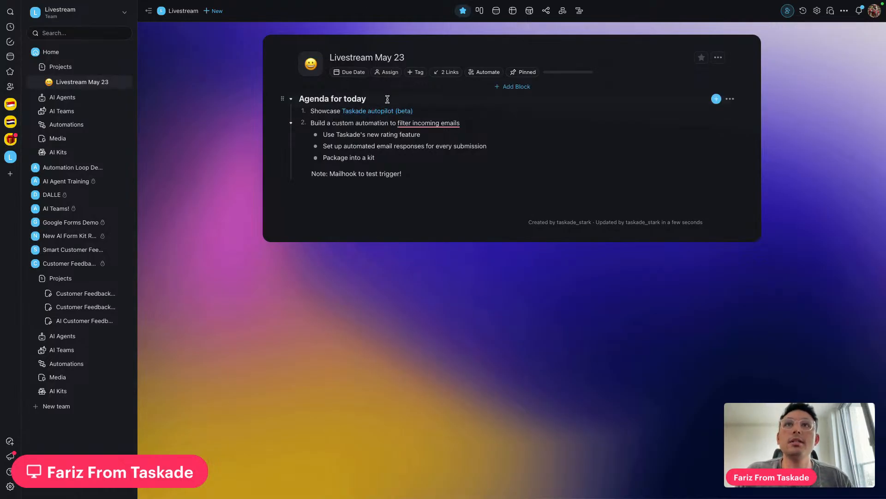
# Try to generate an AI workspace from the prompt "Blog writing workspace for my team" on the Start with AI page.
pyautogui.moveTo(318, 4)
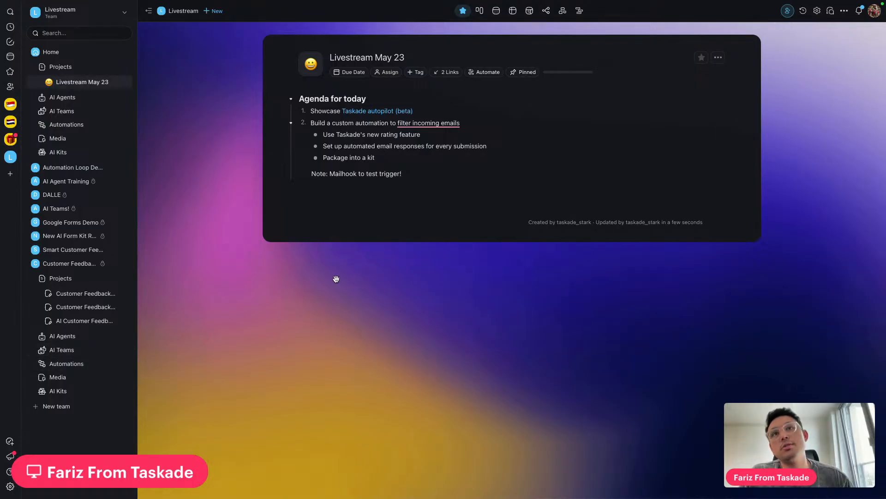
pyautogui.moveTo(570, 1)
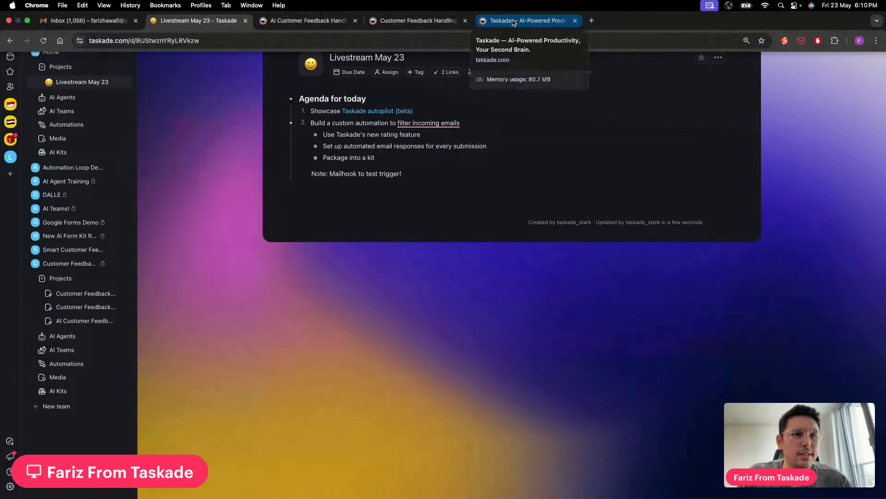
pyautogui.click(514, 23)
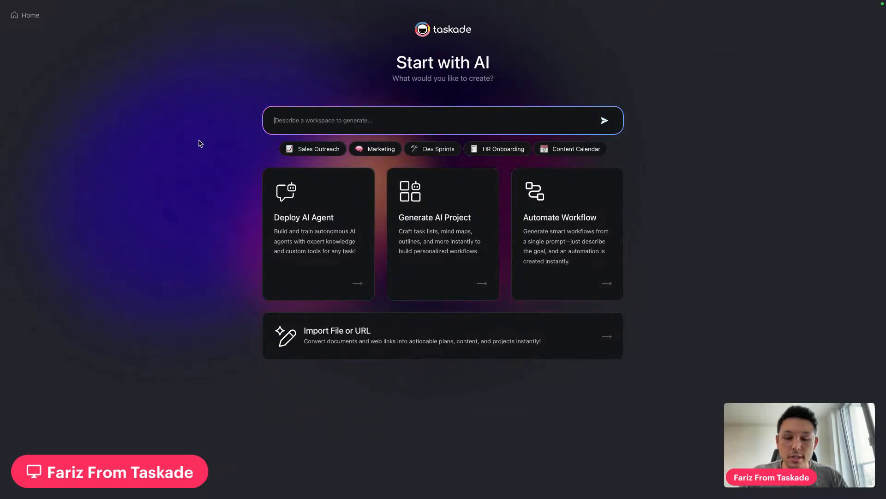
pyautogui.write('Blog wrot')
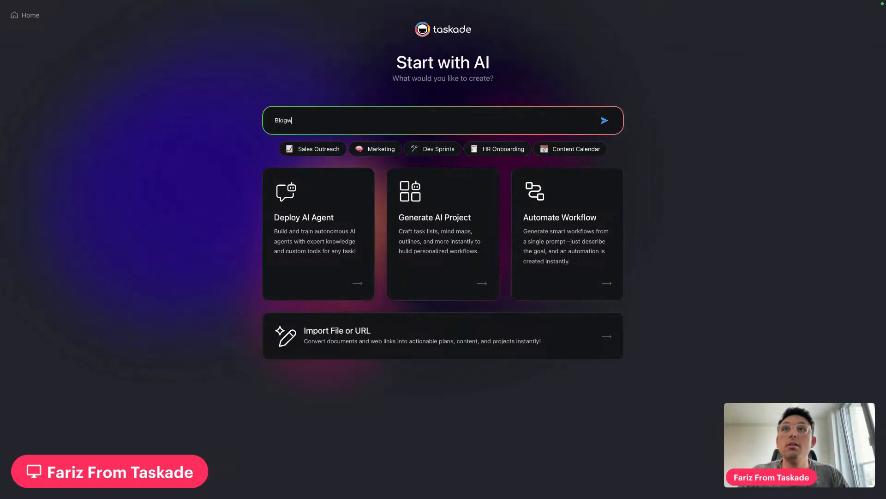
pyautogui.press('BackSpace')
pyautogui.press('BackSpace')
pyautogui.write('rit')
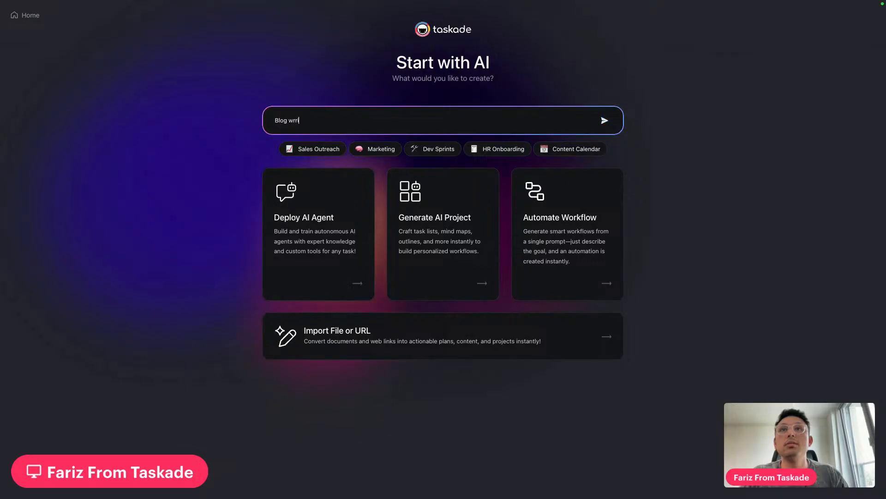
pyautogui.press('BackSpace')
pyautogui.write('iting workspace for my team')
pyautogui.press('Return')
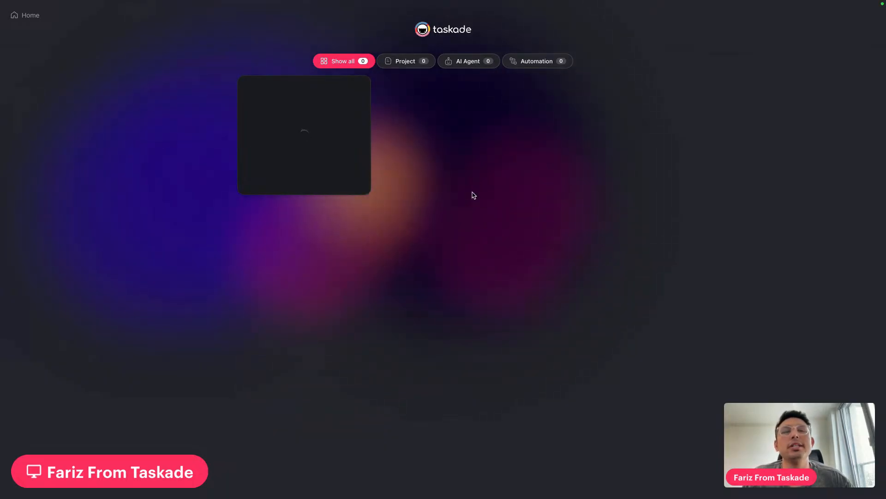
# Bring up the AI Customer Feedback Handling Kit share page and select its web address.
pyautogui.moveTo(289, 2)
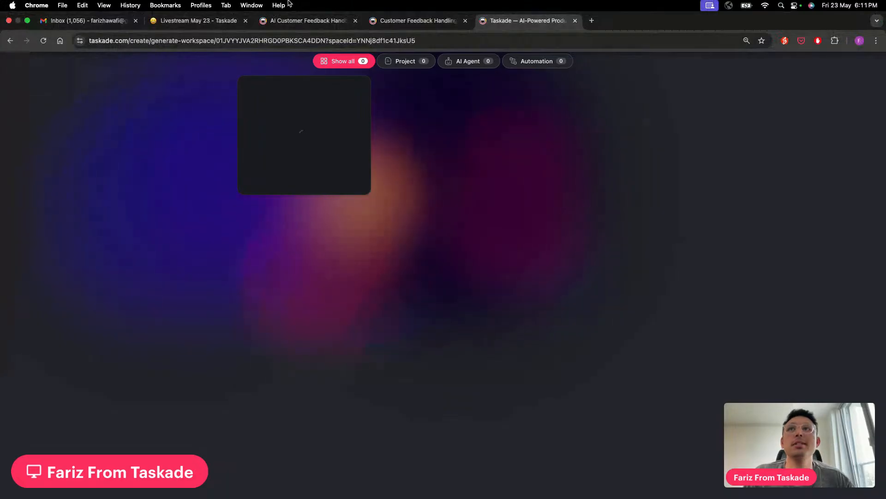
pyautogui.click(415, 20)
pyautogui.click(206, 61)
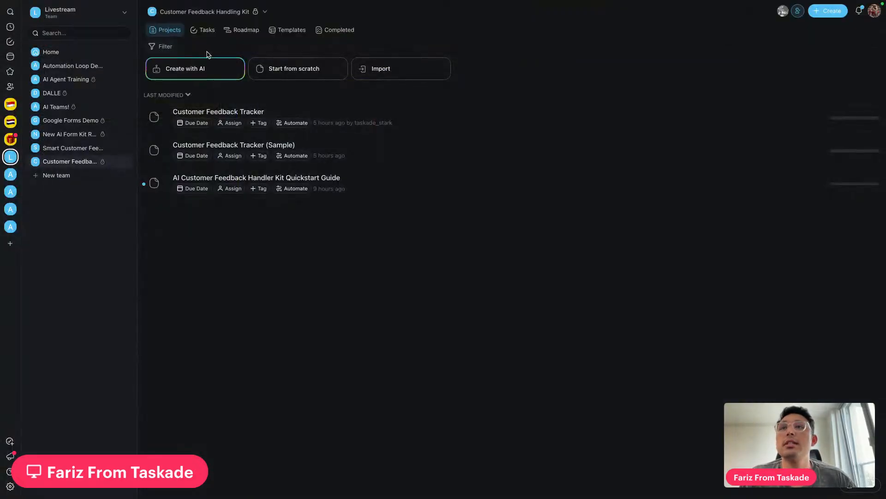
pyautogui.moveTo(363, 4)
pyautogui.click(319, 21)
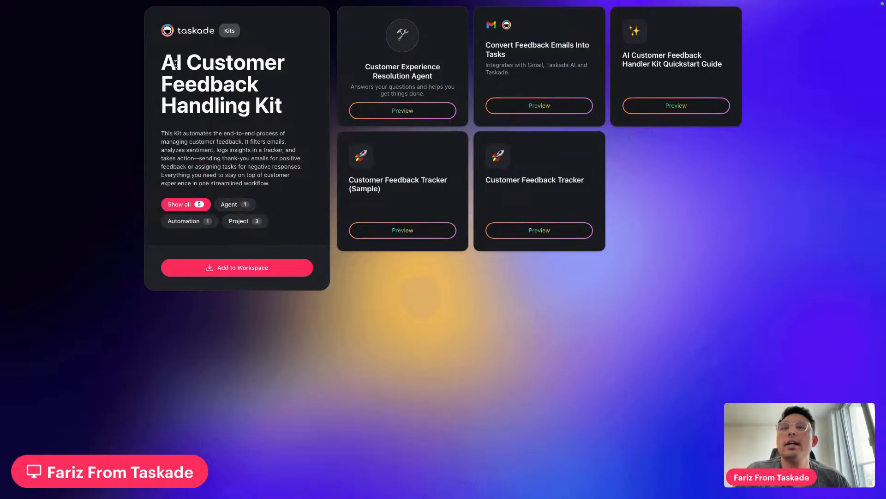
pyautogui.moveTo(279, 2)
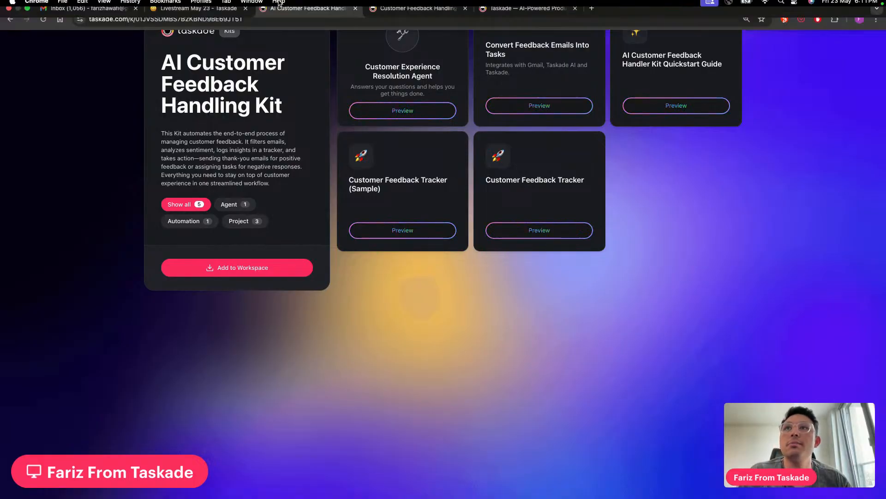
pyautogui.click(252, 40)
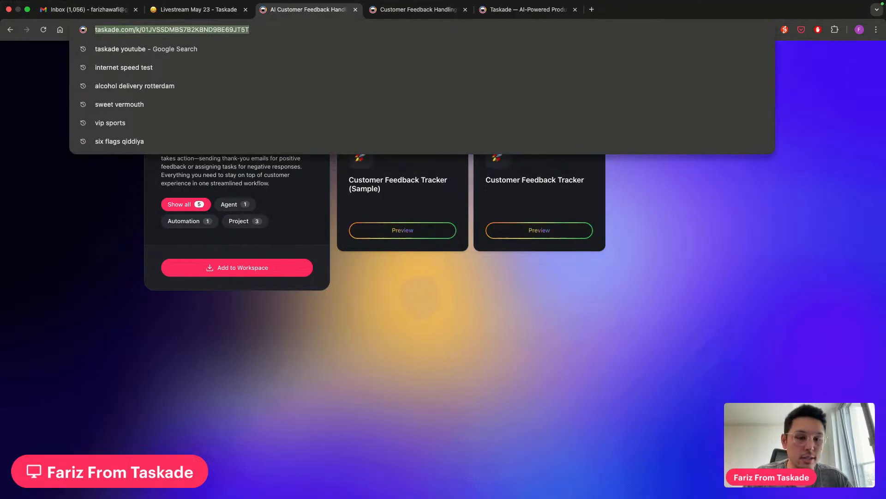
pyautogui.press('Escape')
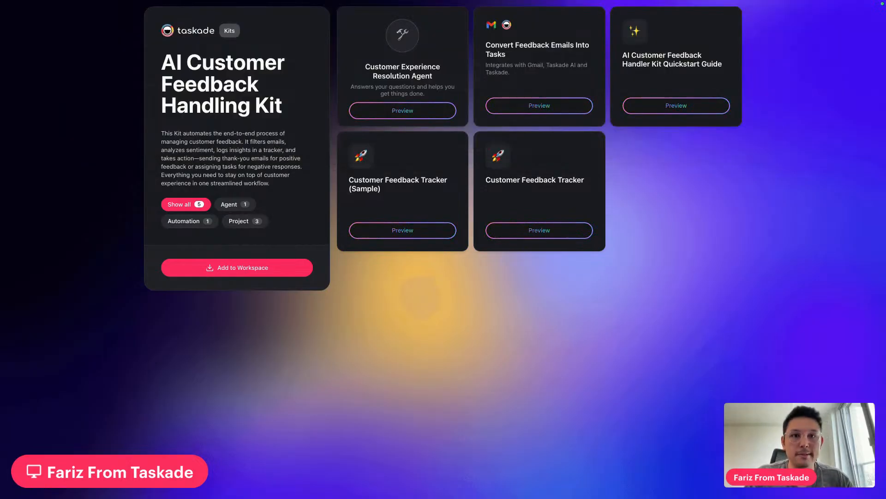
# Filter the kit's contents by project, by agent and by automation to examine what each category includes.
pyautogui.moveTo(420, 1)
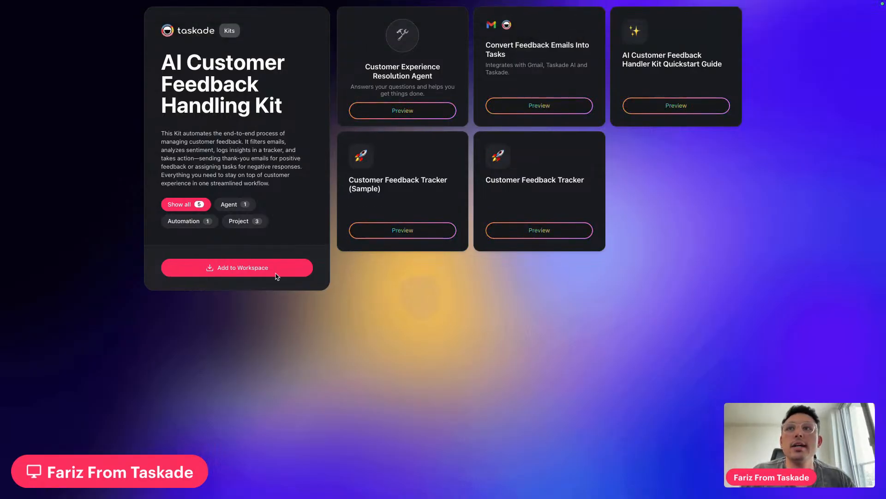
pyautogui.click(240, 222)
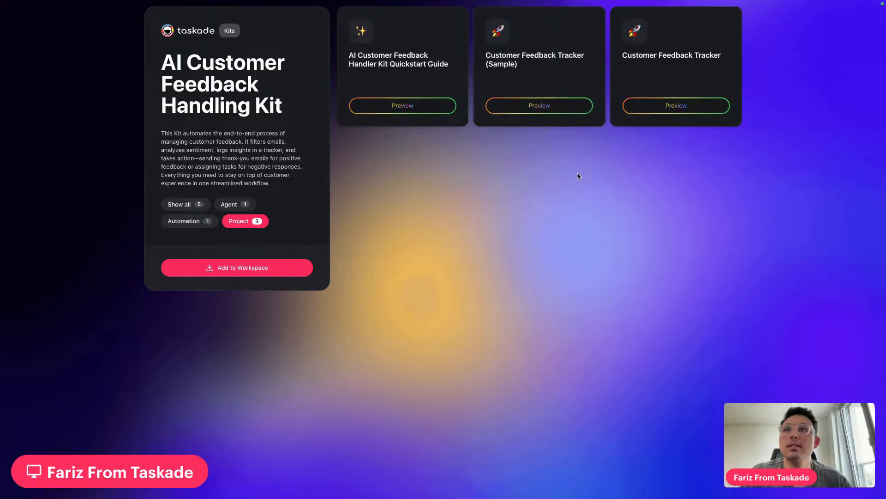
pyautogui.click(226, 207)
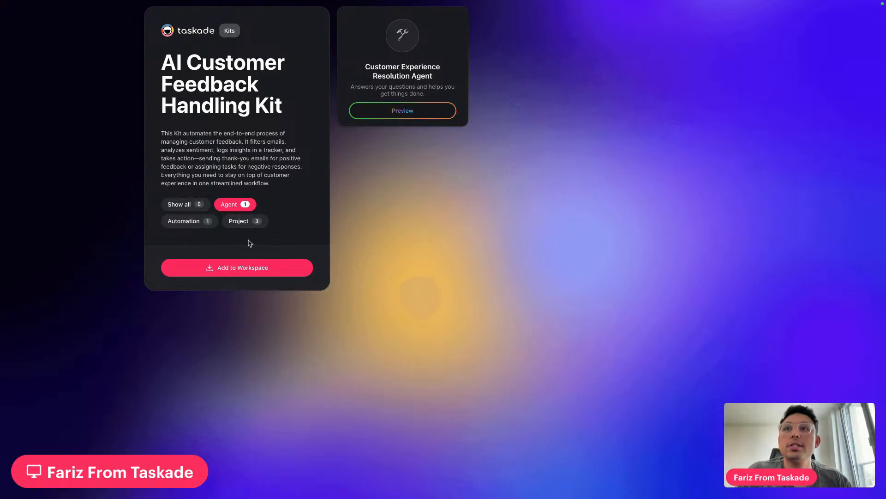
pyautogui.click(185, 225)
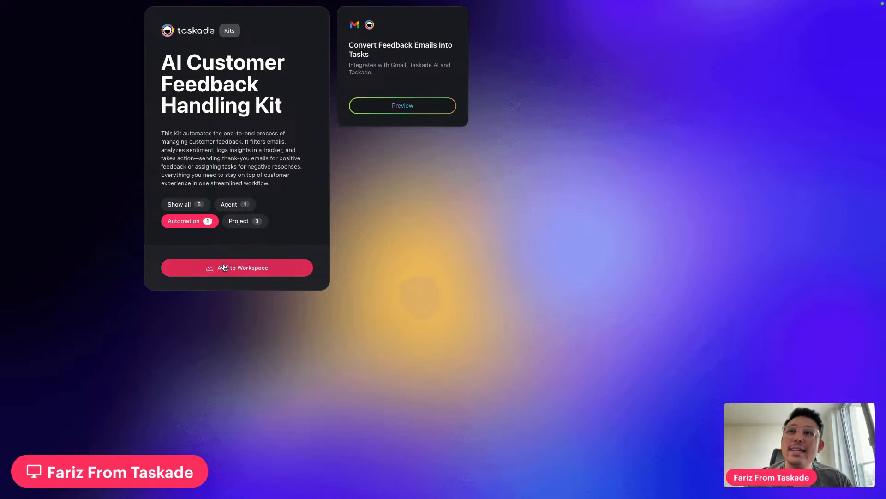
# Expand the Customer Feedback Handling Kit folder in the Livestream workspace to show its AI agents, automations and projects.
pyautogui.moveTo(513, 3)
pyautogui.click(388, 21)
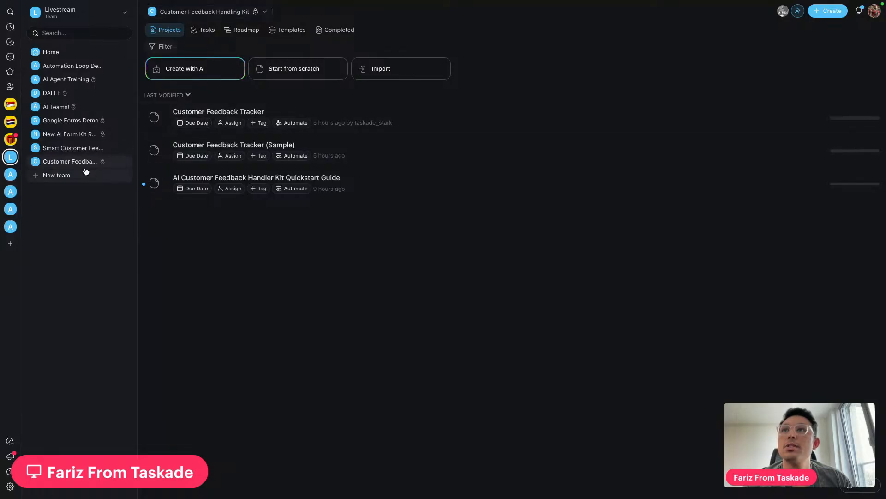
pyautogui.click(111, 163)
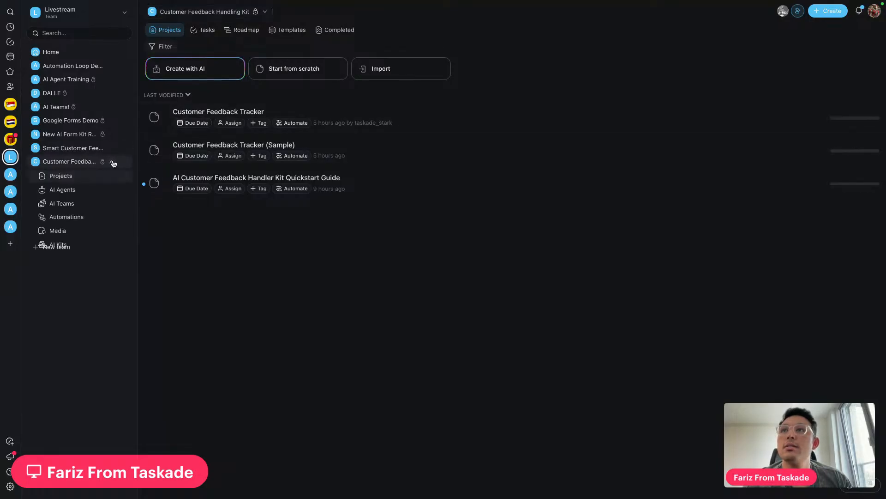
pyautogui.click(64, 193)
pyautogui.click(79, 234)
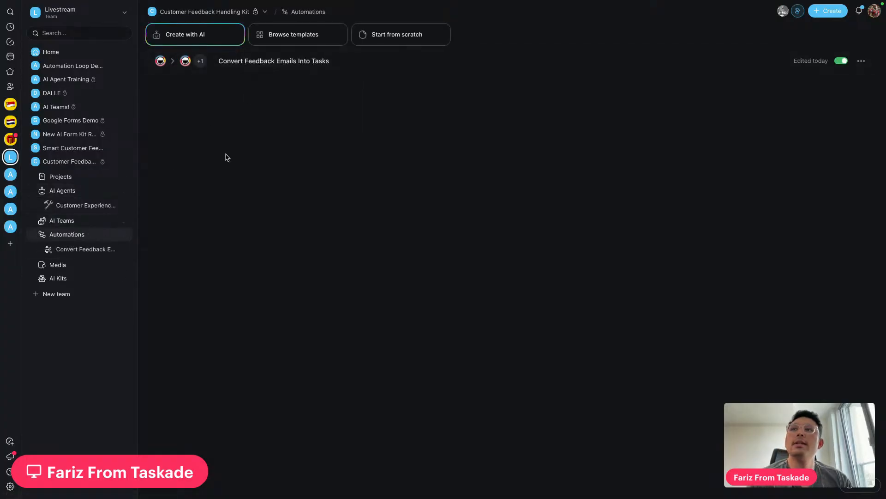
pyautogui.click(101, 178)
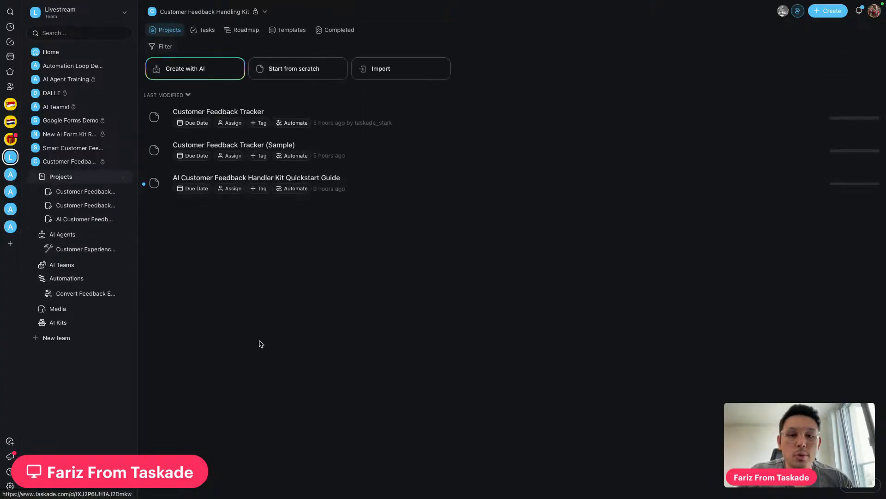
# Reload the blog workspace generation and return to the Start with AI page.
pyautogui.moveTo(512, 3)
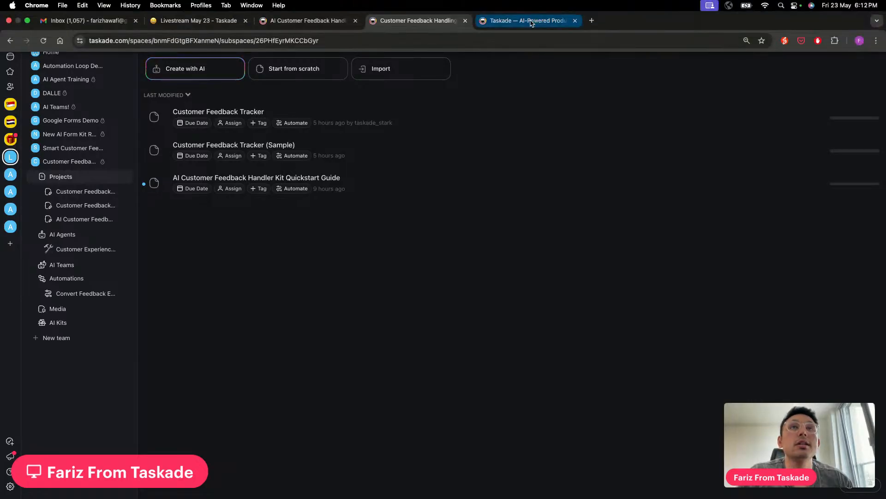
pyautogui.click(531, 22)
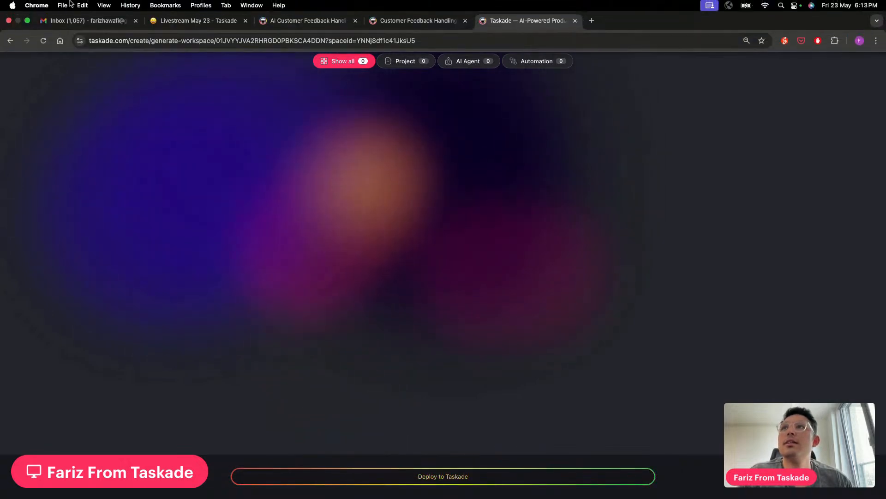
pyautogui.click(45, 41)
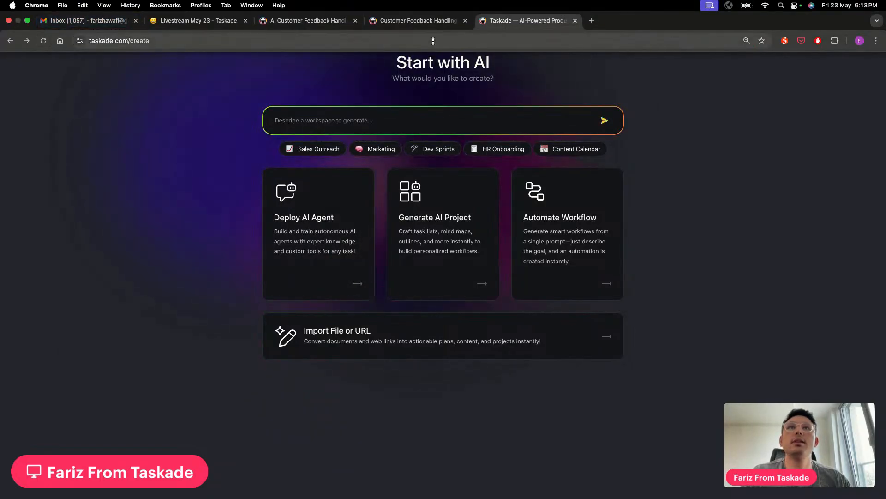
pyautogui.click(433, 43)
pyautogui.click(175, 281)
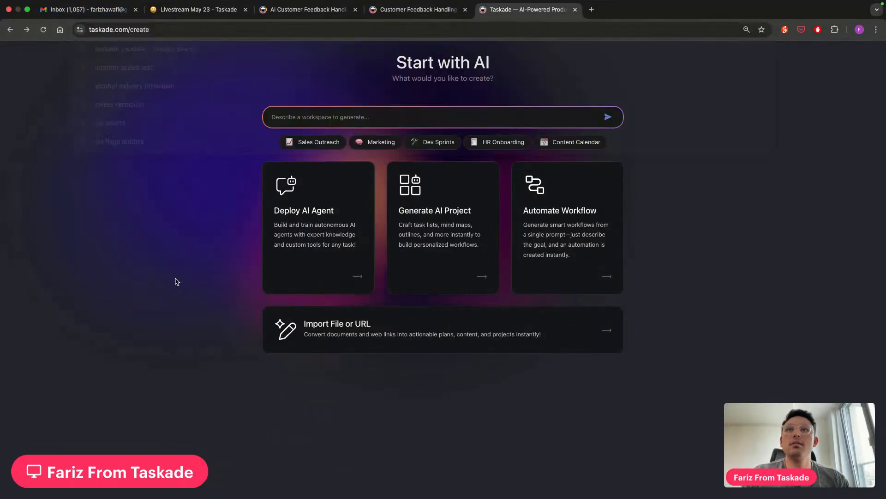
# Generate an AI workspace from a prompt asking for an seo optimization workflow to optimize blog articles.
pyautogui.click(337, 115)
pyautogui.write('Seo')
pyautogui.press('BackSpace')
pyautogui.press('BackSpace')
pyautogui.press('BackSpace')
pyautogui.write('seo writing tea')
pyautogui.press('BackSpace')
pyautogui.press('BackSpace')
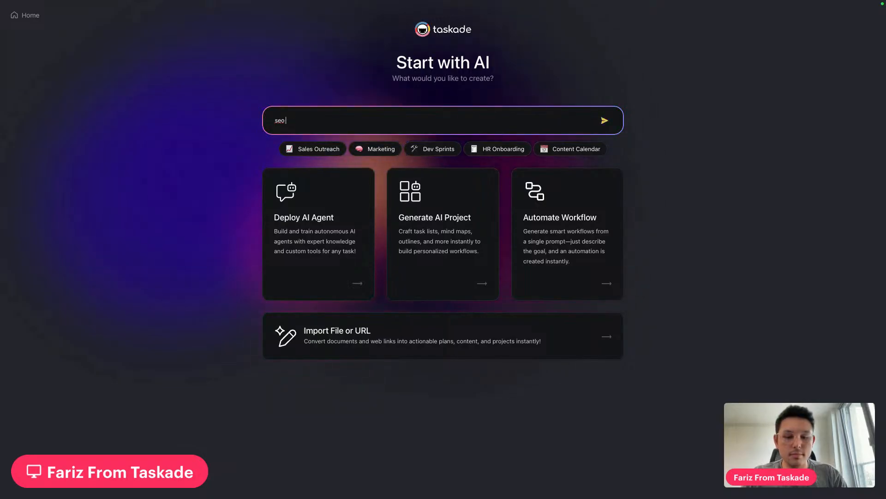
pyautogui.write('optimization w')
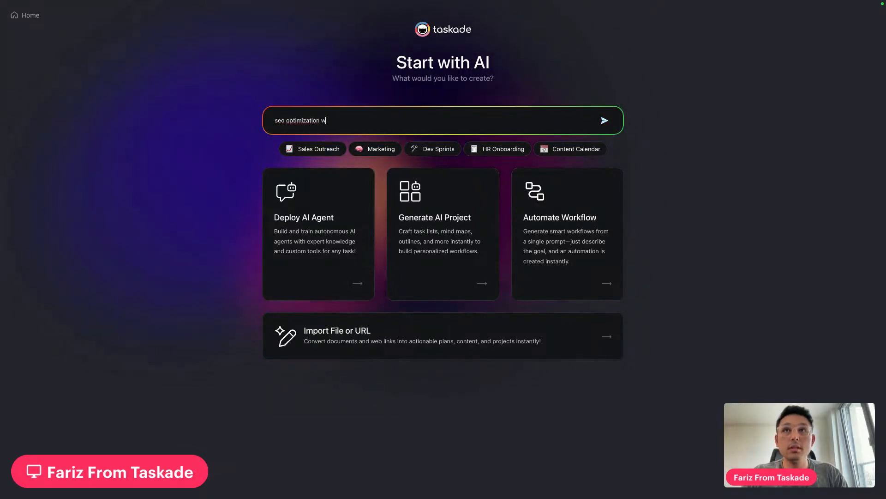
pyautogui.write('orkflow')
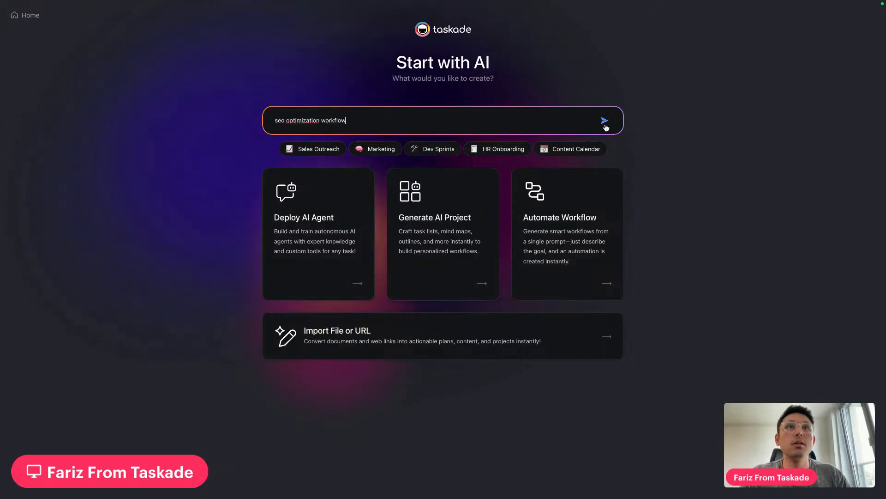
pyautogui.write(' to optimize blog ')
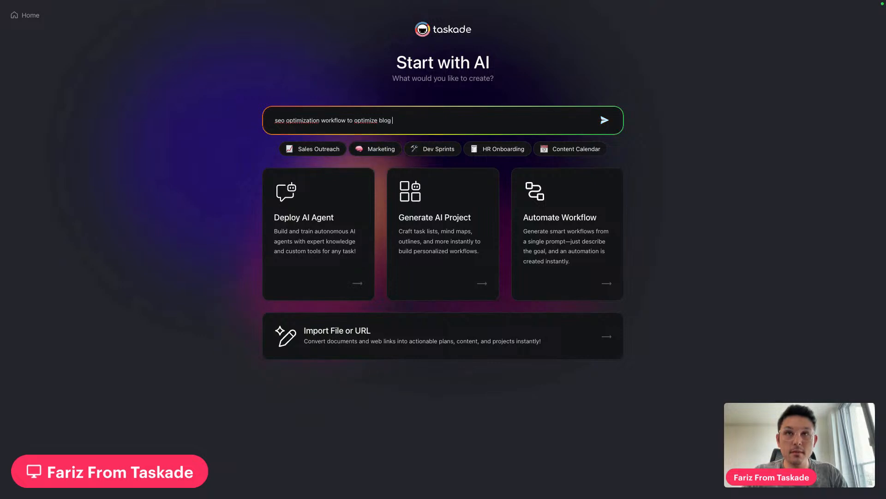
pyautogui.write('art')
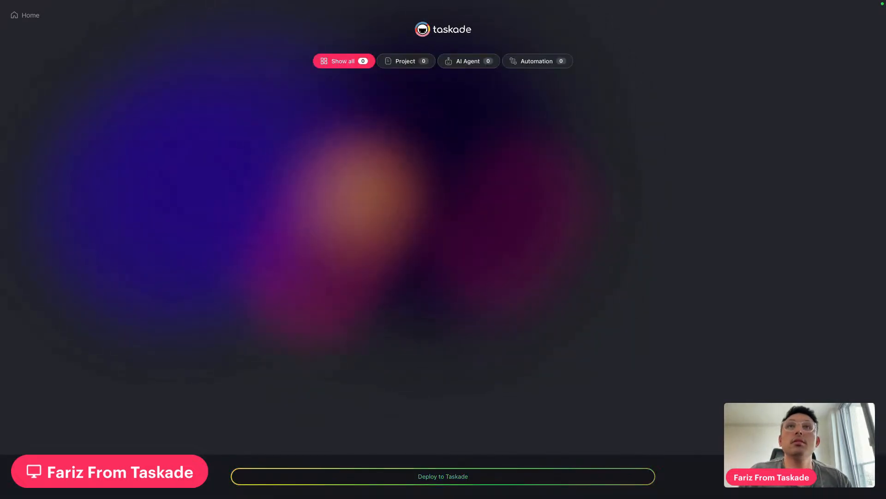
# Review the AI Customer Feedback Handler Kit Quickstart Guide and open the Customer Feedback Tracker (Sample) project.
pyautogui.moveTo(575, 2)
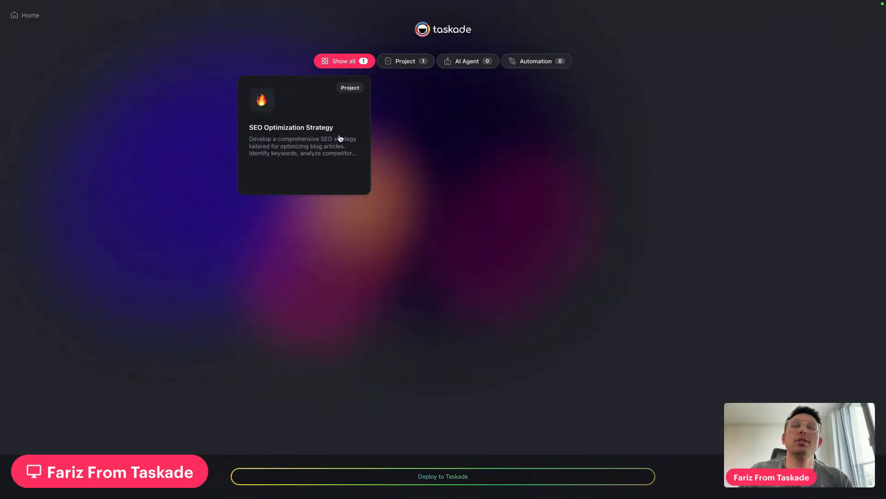
pyautogui.click(305, 20)
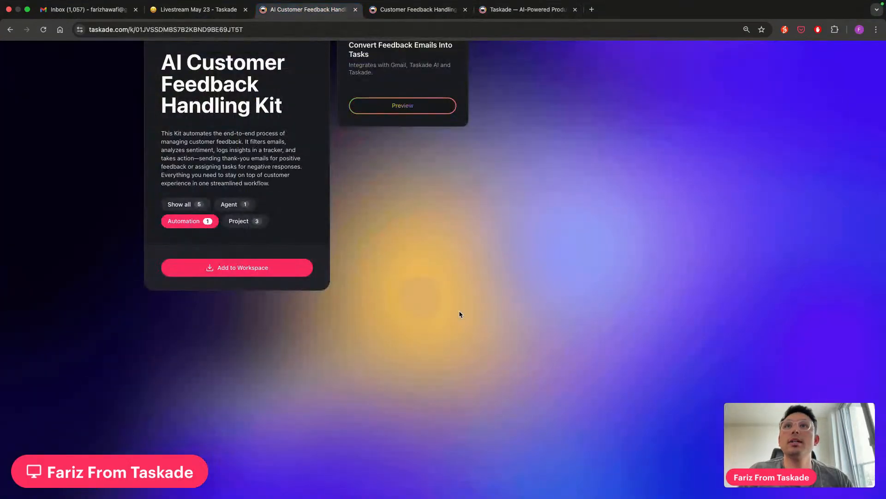
pyautogui.click(402, 21)
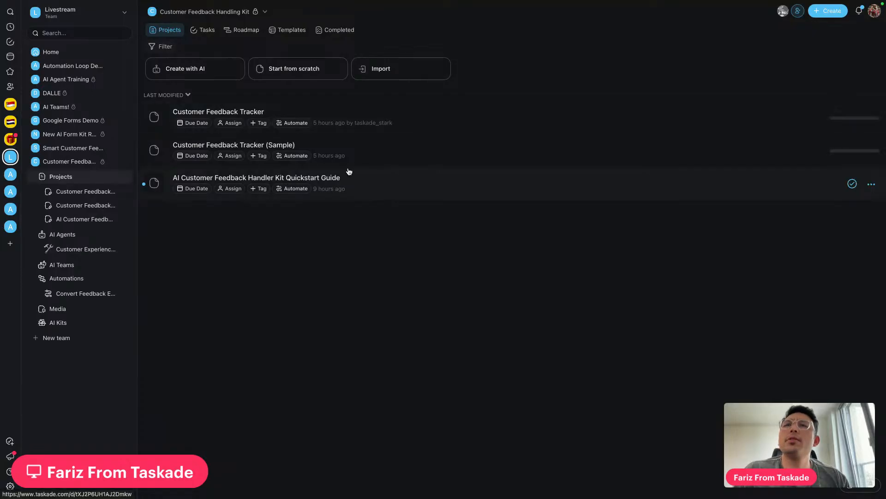
pyautogui.click(372, 187)
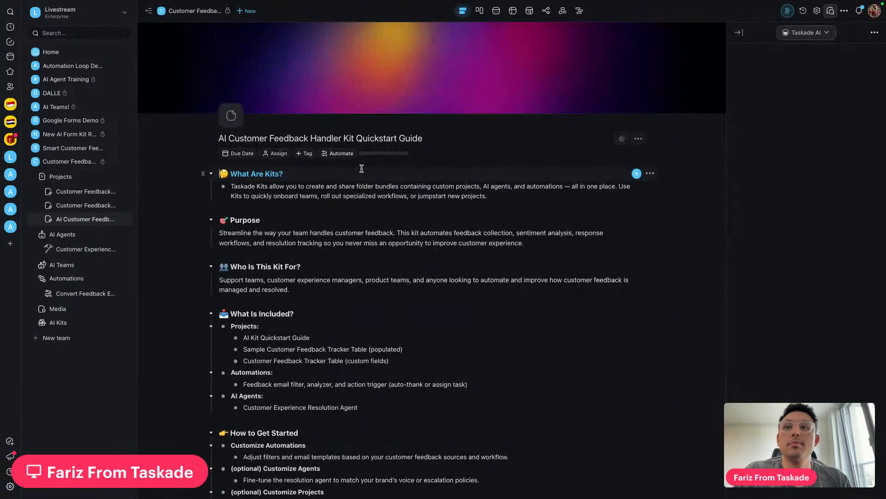
pyautogui.scroll(-2, 362, 178)
pyautogui.scroll(1, 363, 178)
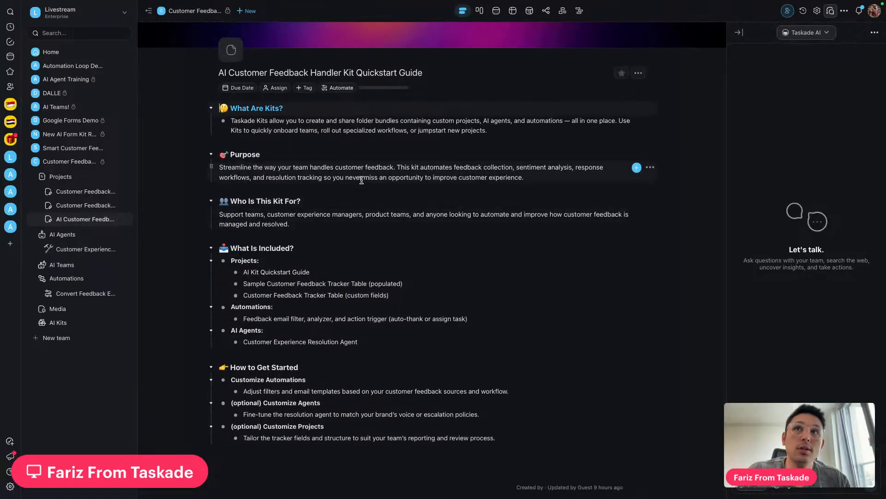
pyautogui.click(73, 205)
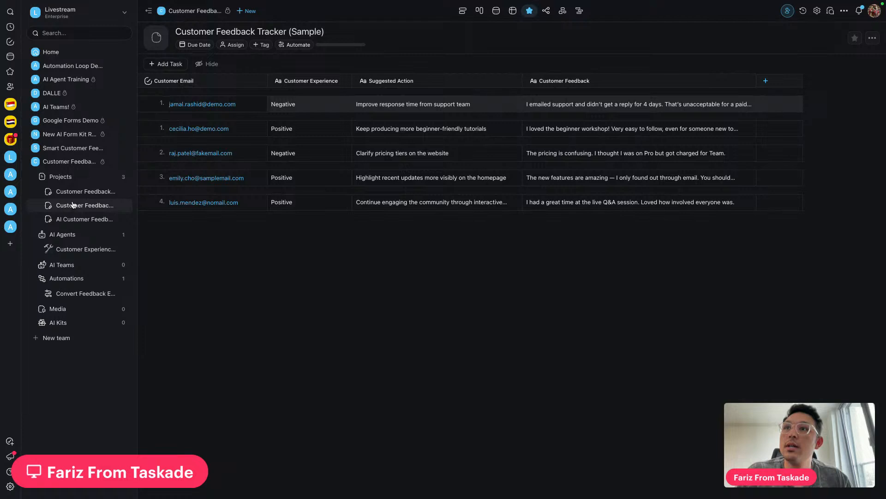
# View the kit's Customer Feedback Tracker project, its Customer Experience agent and the build view of the Convert Feedback automation.
pyautogui.click(74, 192)
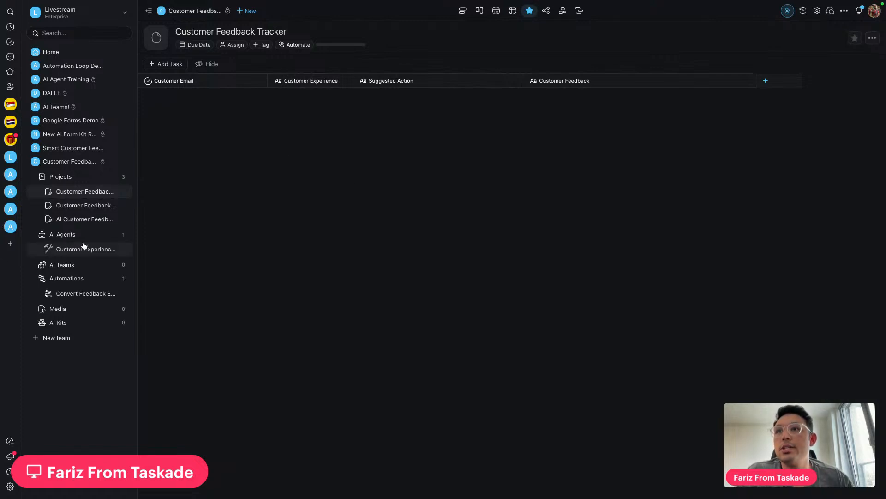
pyautogui.click(67, 249)
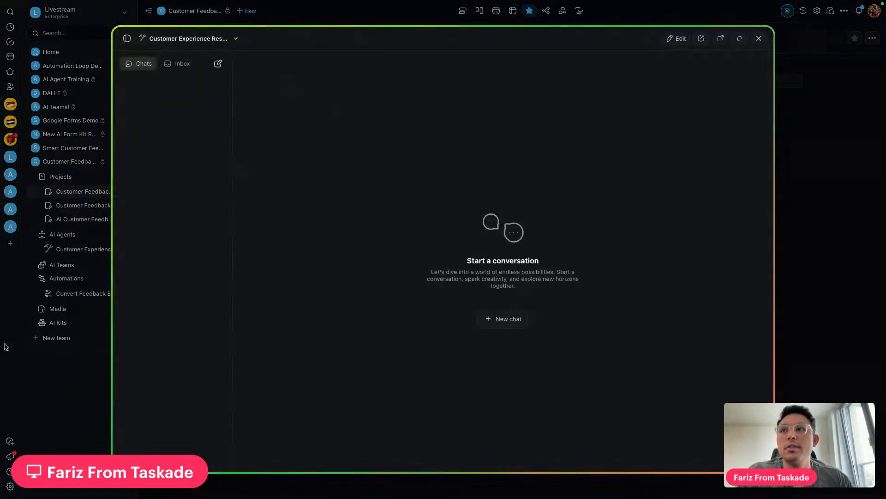
pyautogui.click(43, 390)
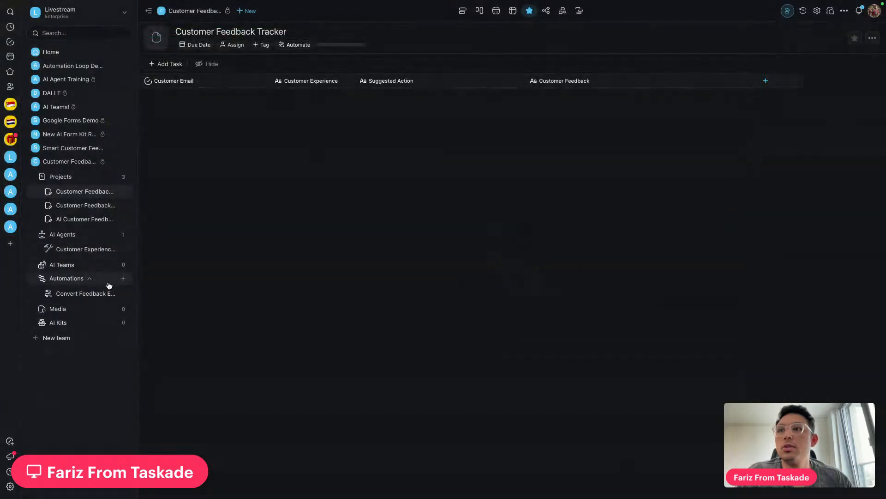
pyautogui.click(92, 296)
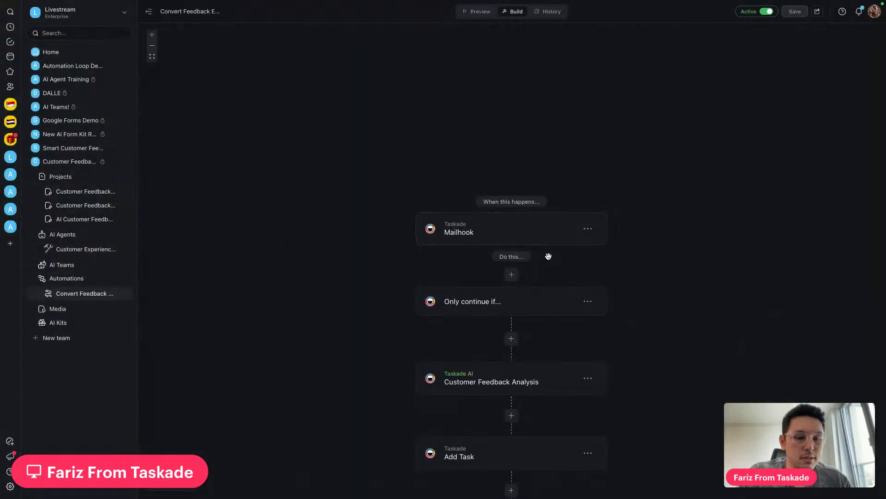
pyautogui.moveTo(517, 144); pyautogui.dragTo(441, 145)
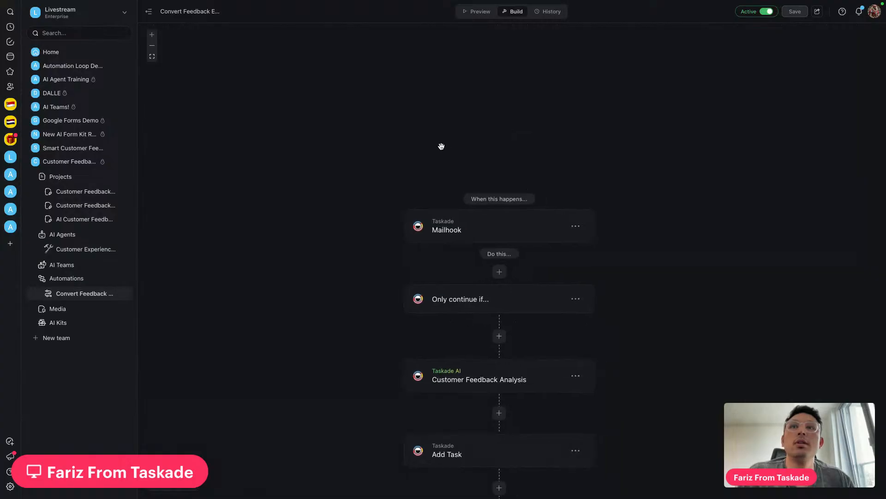
# Try to swap the automation's Mailhook trigger for Gmail's New Email trigger connected to the most recent saved Gmail account.
pyautogui.click(510, 199)
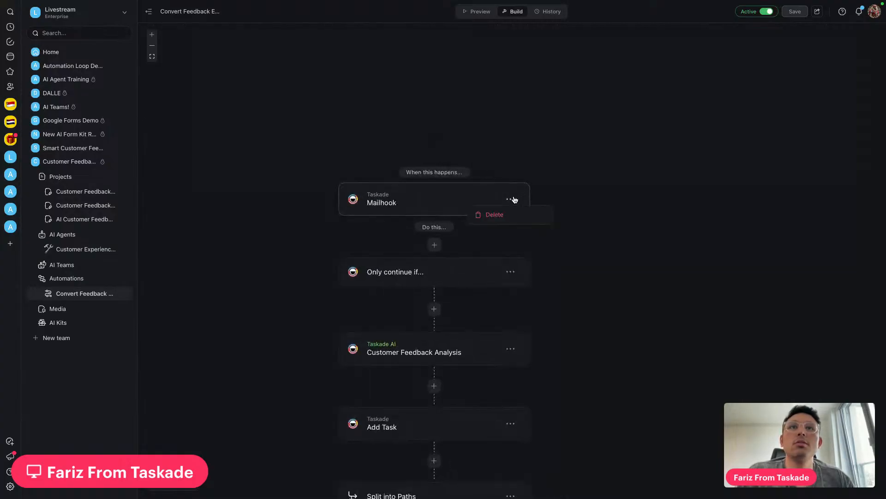
pyautogui.click(500, 214)
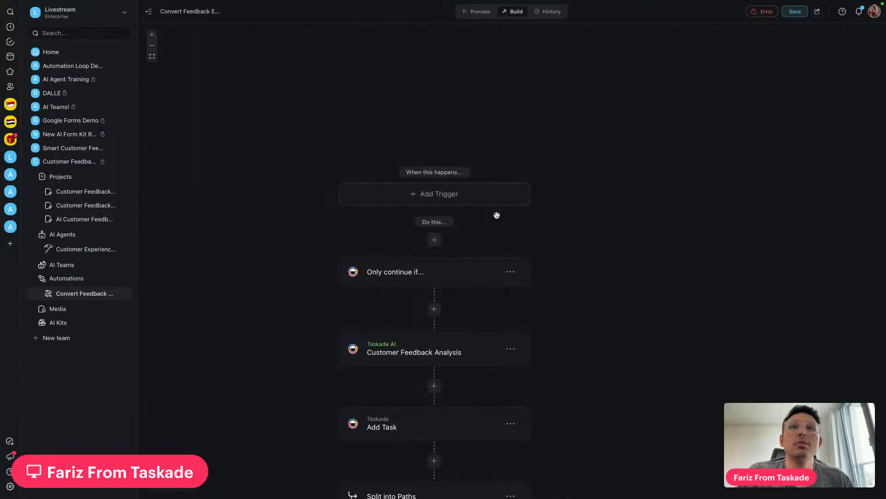
pyautogui.click(439, 193)
pyautogui.click(172, 183)
pyautogui.scroll(-3, 283, 225)
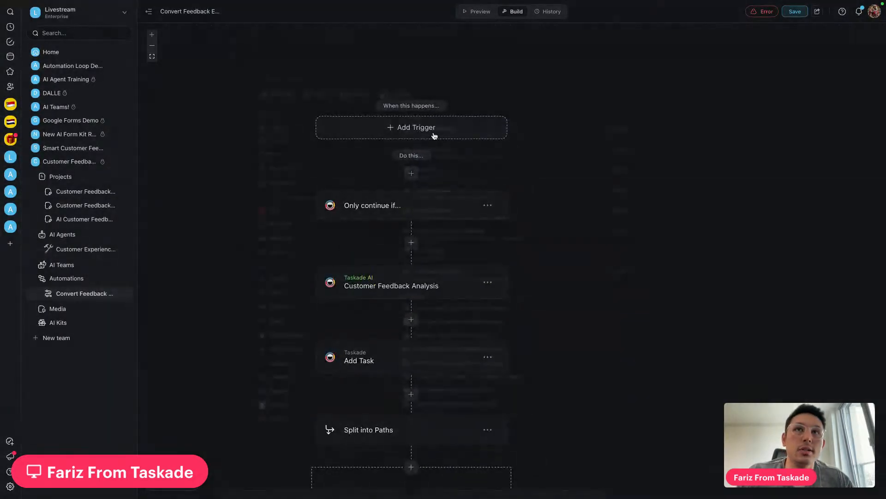
pyautogui.click(436, 136)
pyautogui.write('gmail')
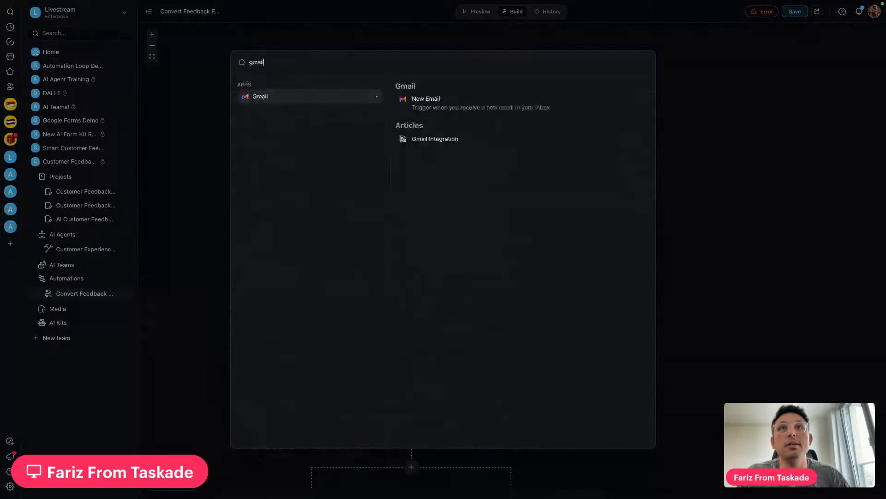
pyautogui.click(494, 98)
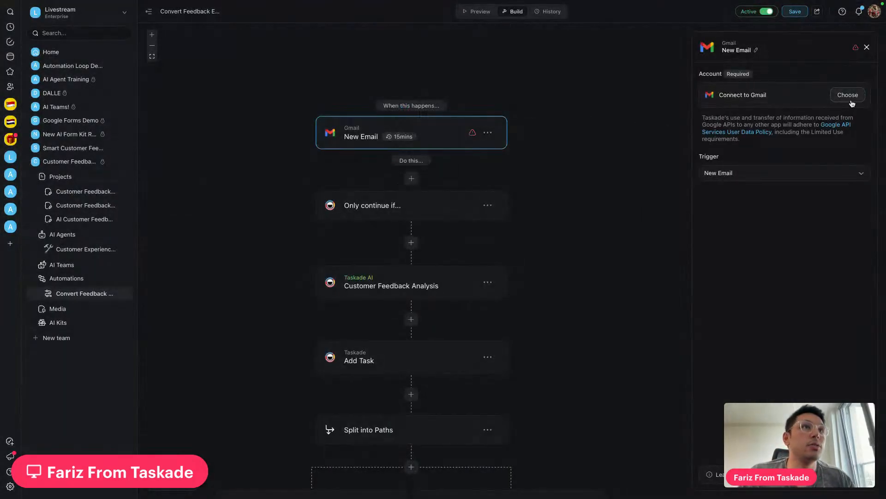
pyautogui.click(852, 98)
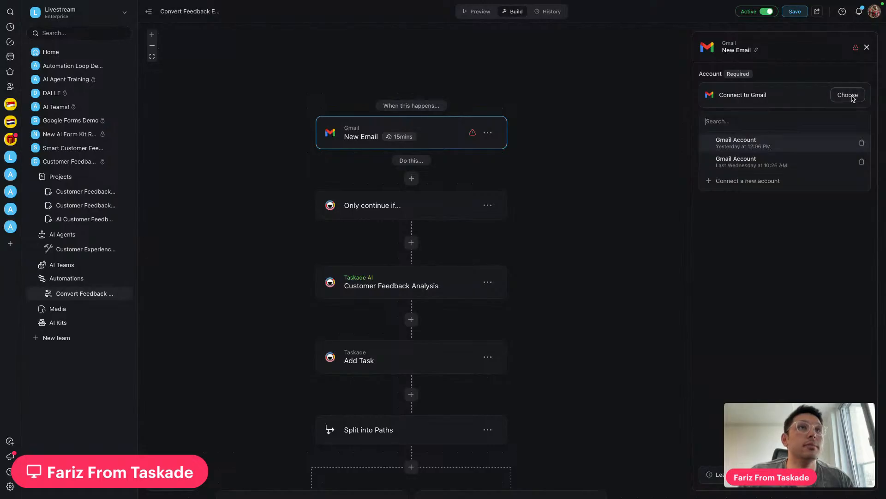
pyautogui.click(744, 148)
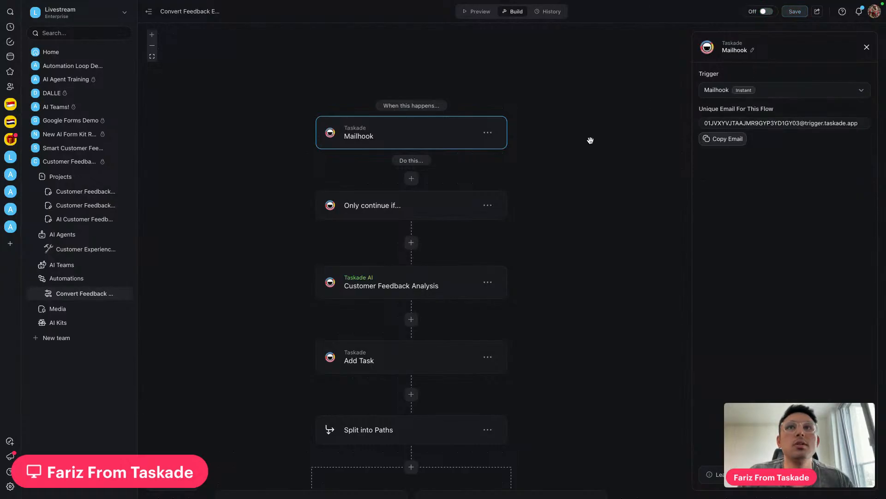
# Replace the Mailhook trigger of the automation with Gmail's New Email trigger.
pyautogui.scroll(-2, 571, 159)
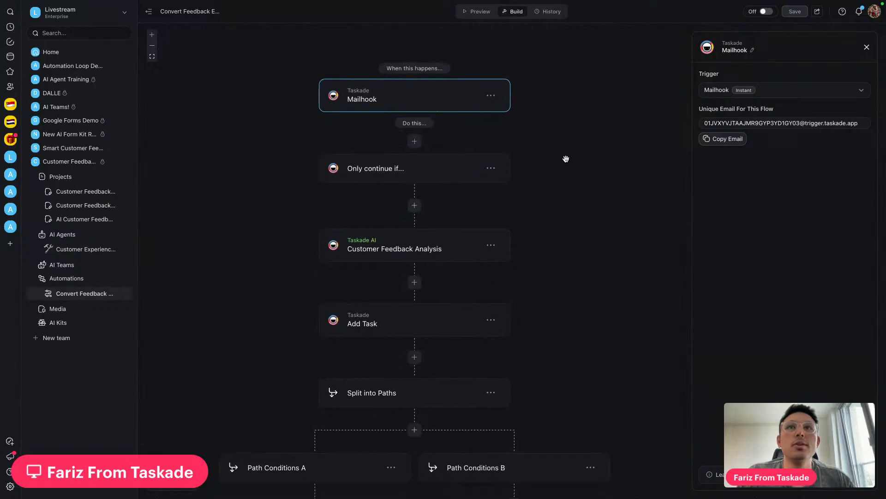
pyautogui.scroll(3, 503, 185)
pyautogui.click(485, 145)
pyautogui.click(469, 159)
pyautogui.click(406, 139)
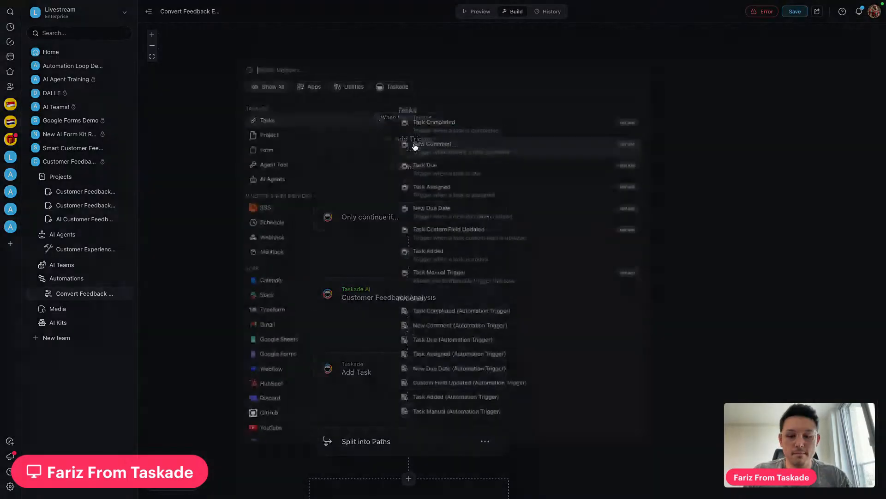
pyautogui.write('gmail')
pyautogui.click(453, 102)
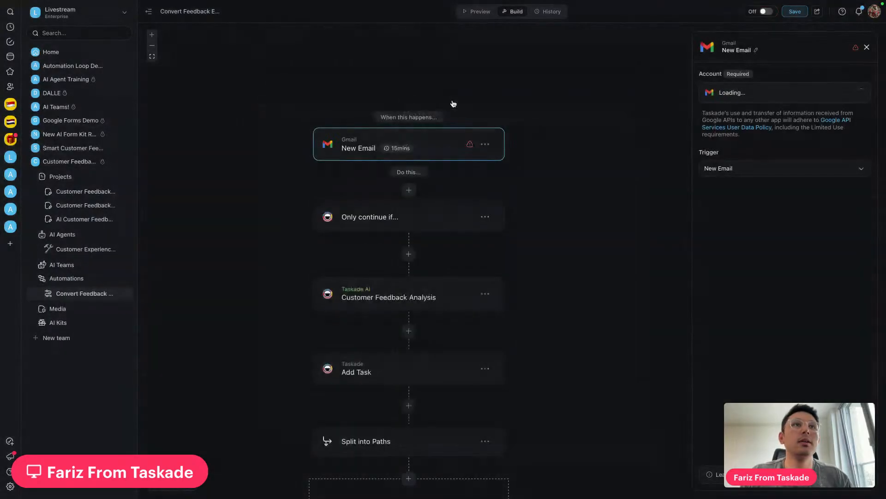
# Connect the New Email trigger to the most recent saved Gmail account and save the automation.
pyautogui.click(847, 94)
pyautogui.click(760, 145)
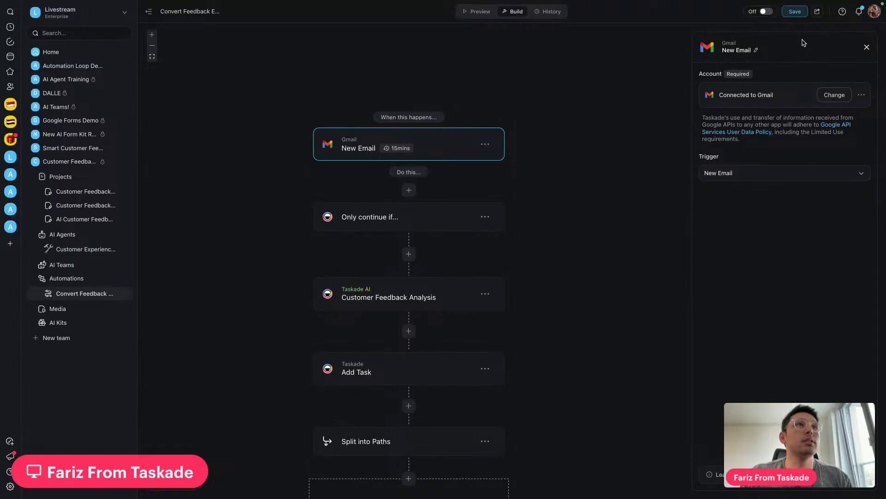
pyautogui.click(794, 14)
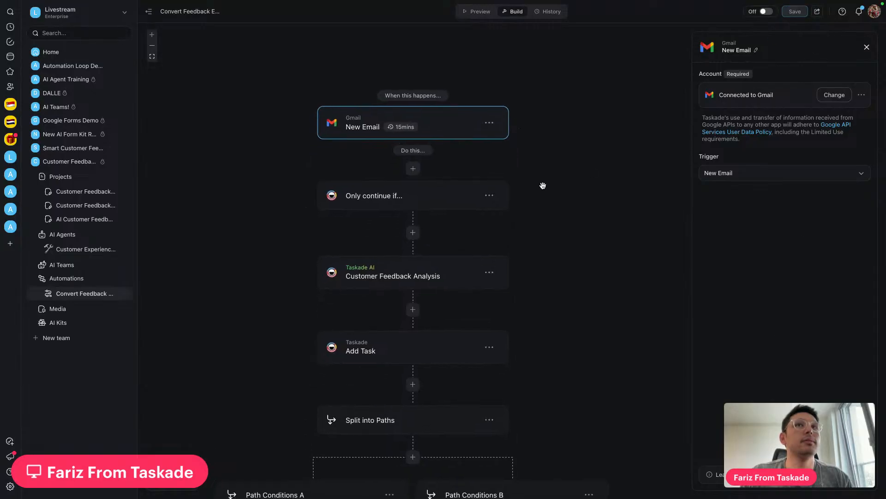
# Review the settings of the "Only continue if..." filter below the Gmail trigger.
pyautogui.moveTo(403, 127)
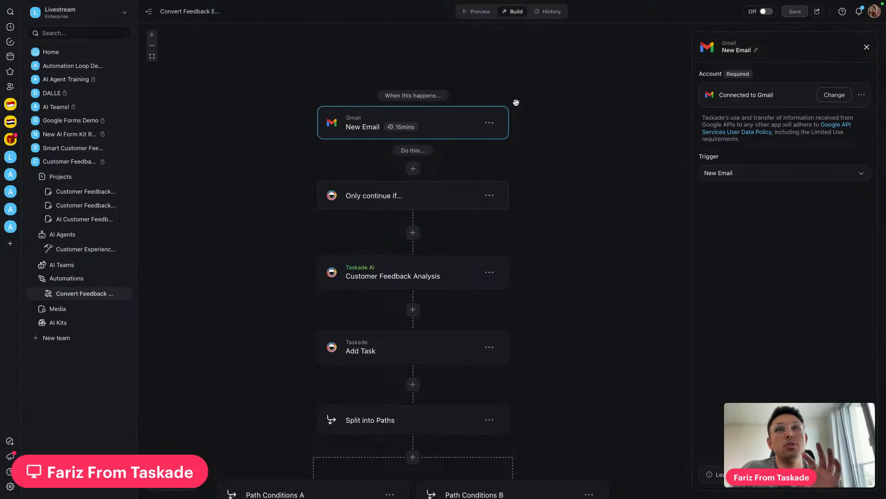
pyautogui.click(430, 201)
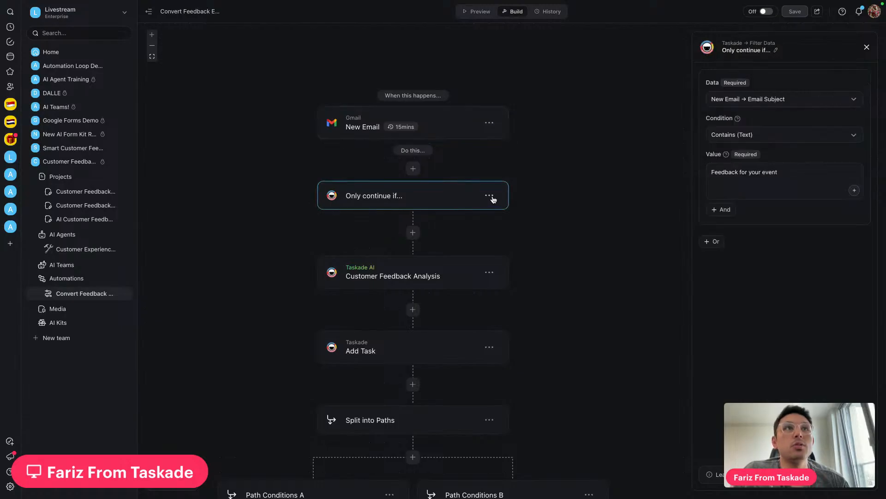
pyautogui.click(490, 196)
pyautogui.click(543, 169)
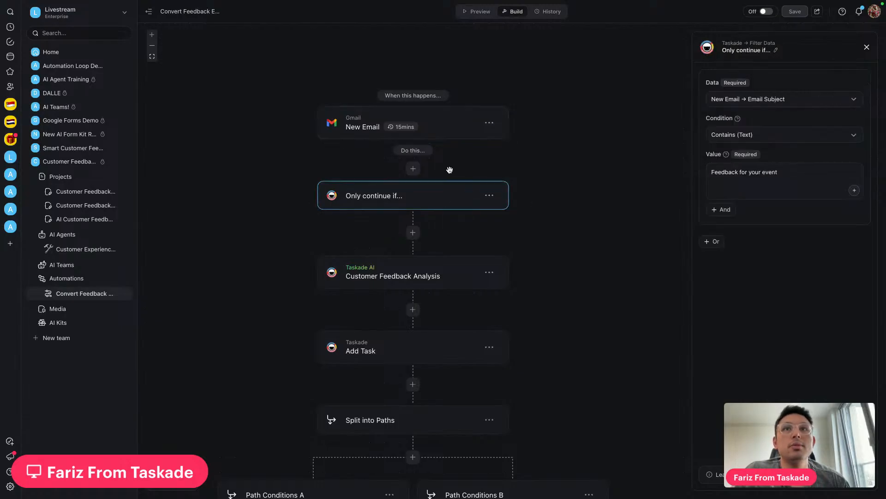
# Try adding another "Only continue if..." filter directly after the New Email trigger, and delete it again.
pyautogui.click(413, 169)
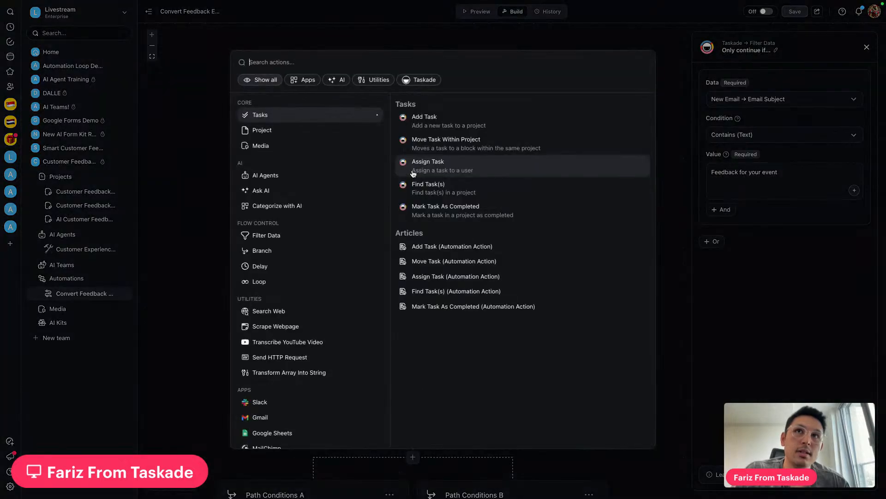
pyautogui.write('file')
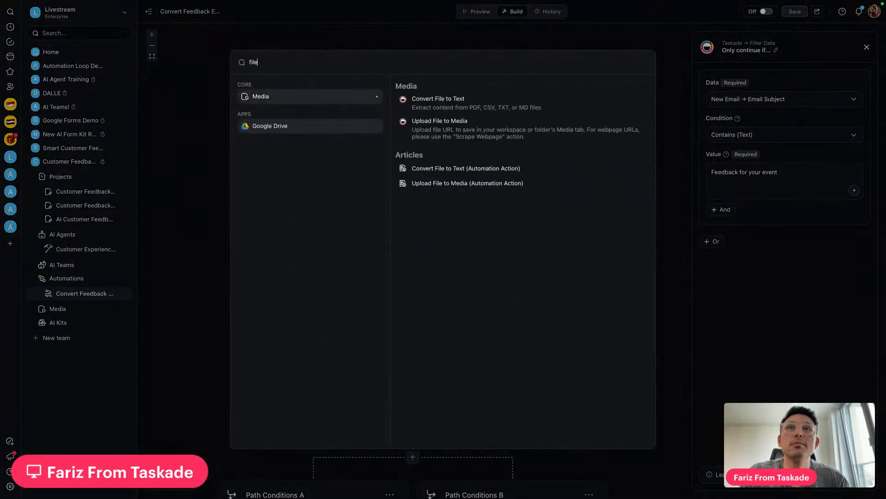
pyautogui.press('BackSpace')
pyautogui.write('ter')
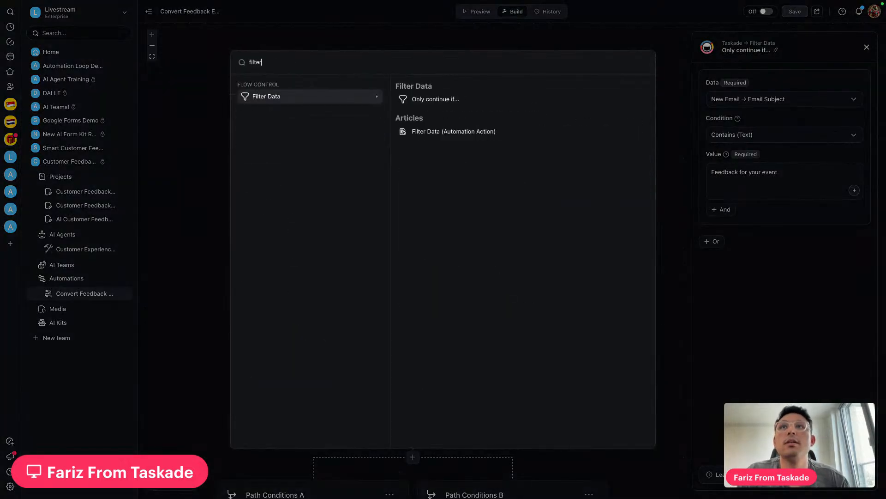
pyautogui.click(430, 101)
pyautogui.click(490, 195)
pyautogui.click(472, 221)
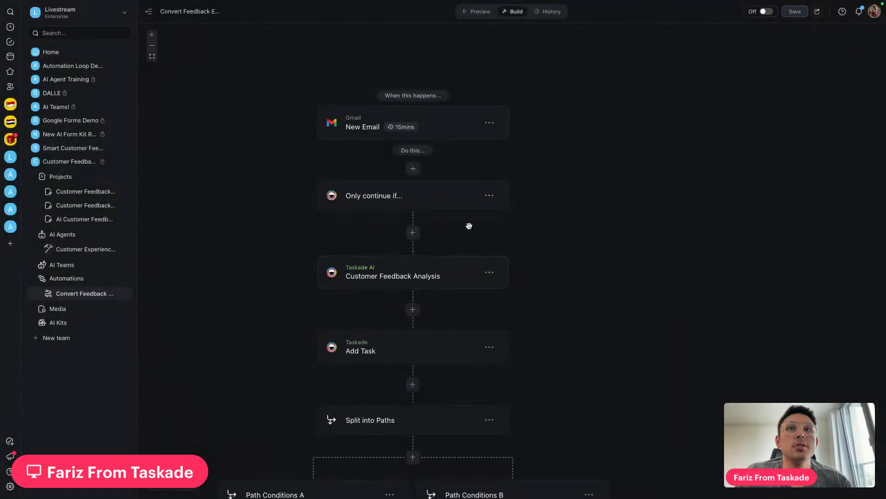
# Set the "Only continue if..." filter to compare New Email → Email Subject using the Exactly Matches (Text) condition.
pyautogui.click(443, 201)
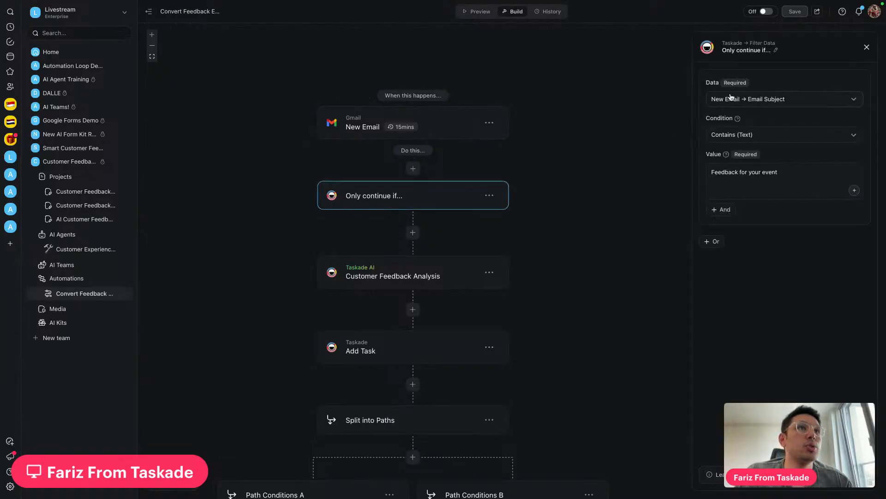
pyautogui.click(751, 101)
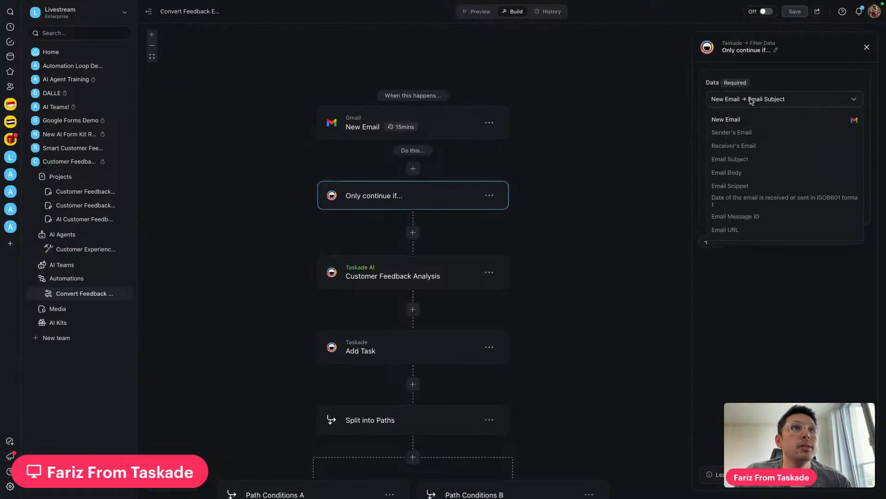
pyautogui.click(734, 163)
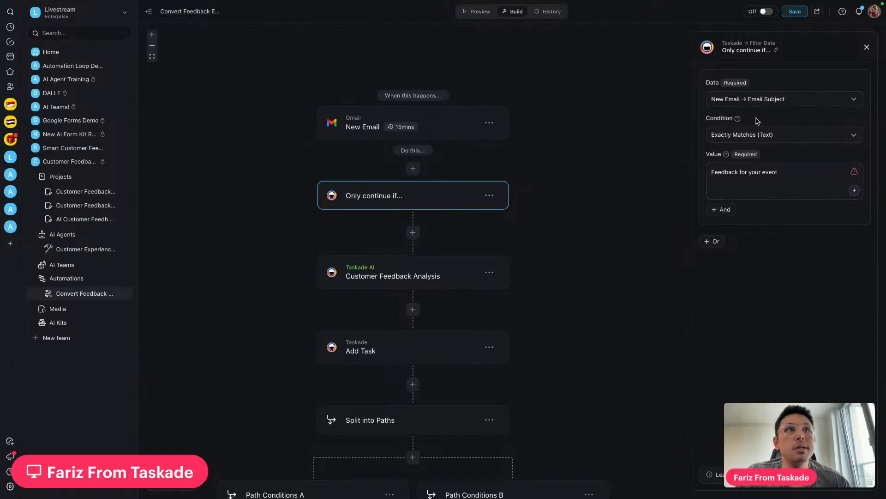
pyautogui.click(795, 174)
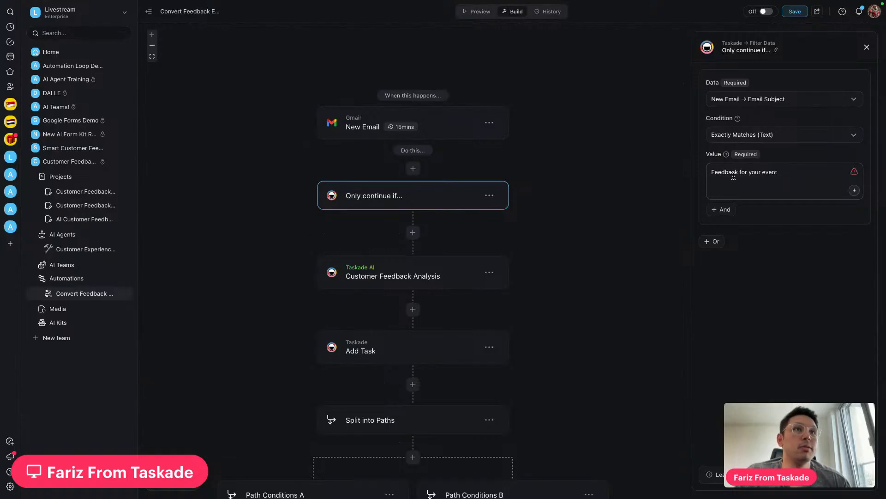
# Review the settings of the Customer Feedback Analysis action, including its email body input and example output.
pyautogui.scroll(-1, 533, 223)
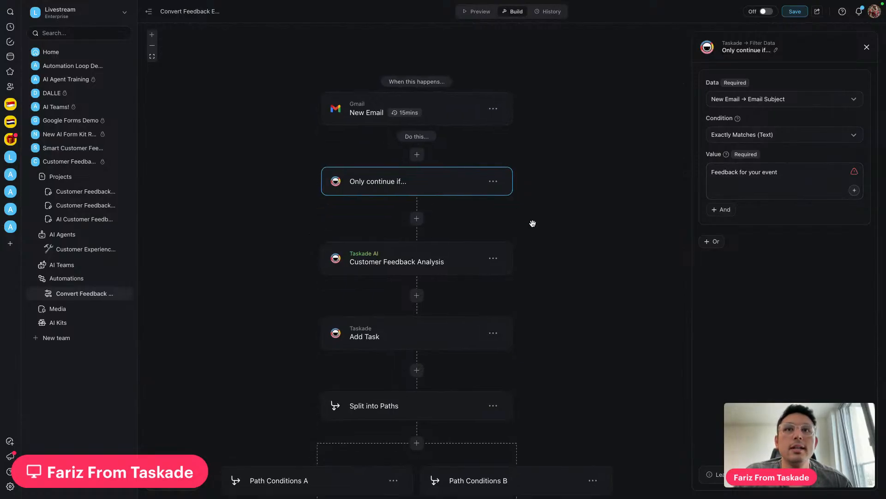
pyautogui.click(450, 257)
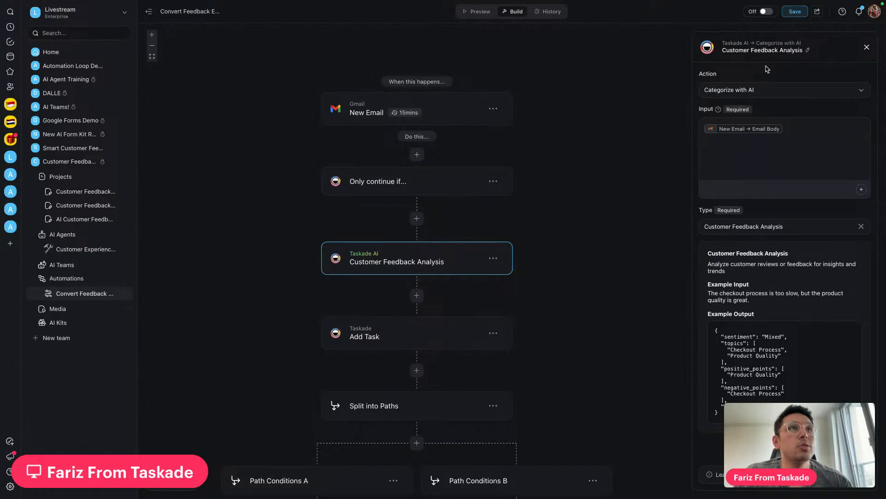
# Try adding a second Customer Feedback Analysis action from Categorize with AI below the filter, and delete it again.
pyautogui.click(417, 219)
pyautogui.write('cate')
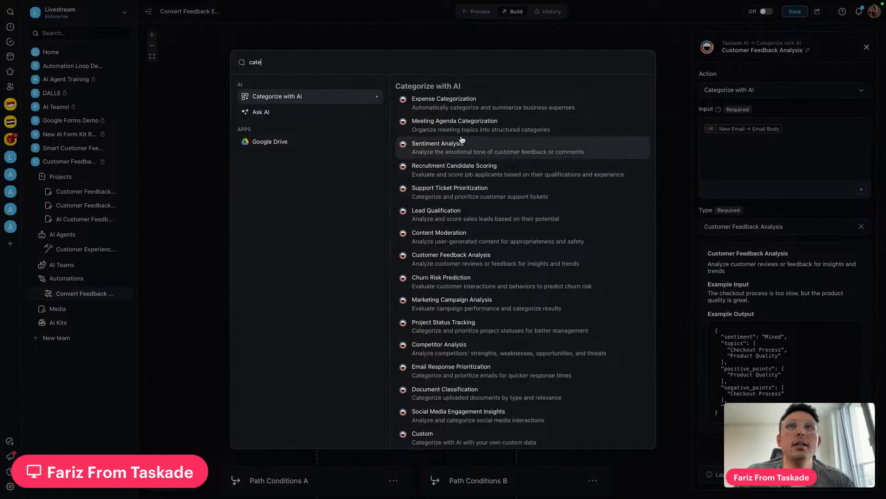
pyautogui.scroll(-1, 457, 194)
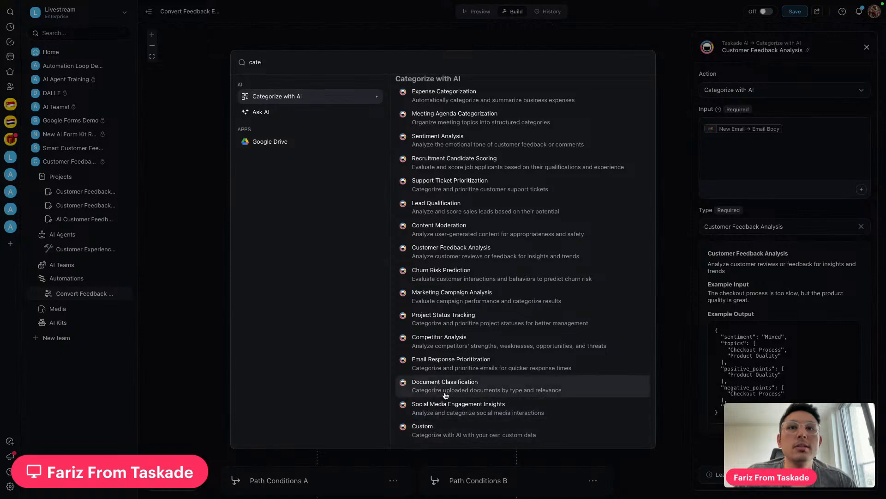
pyautogui.click(442, 257)
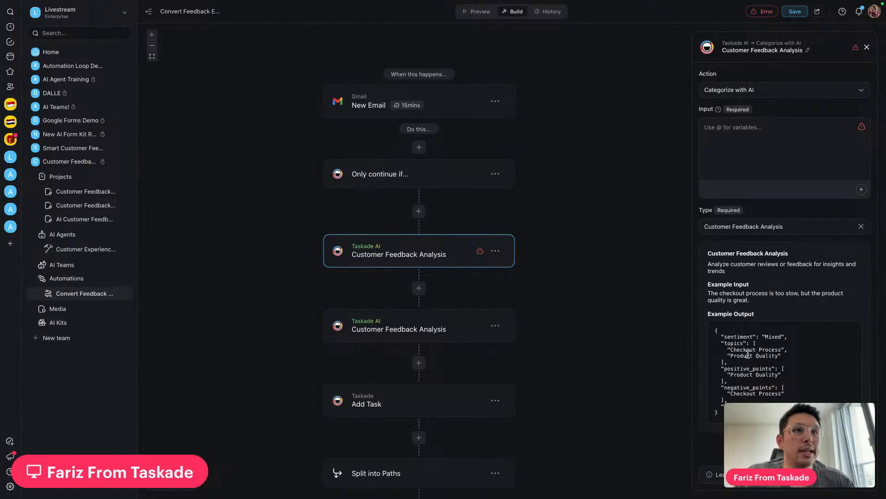
pyautogui.click(497, 251)
pyautogui.click(484, 276)
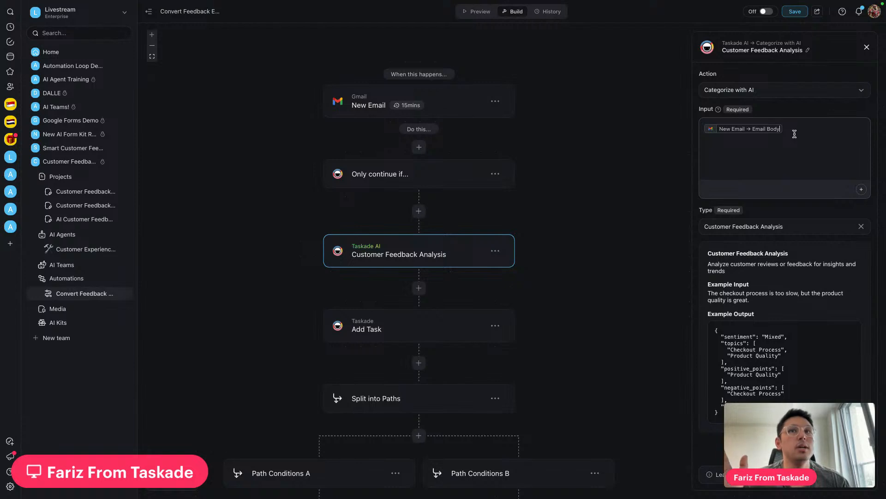
pyautogui.scroll(-1, 434, 275)
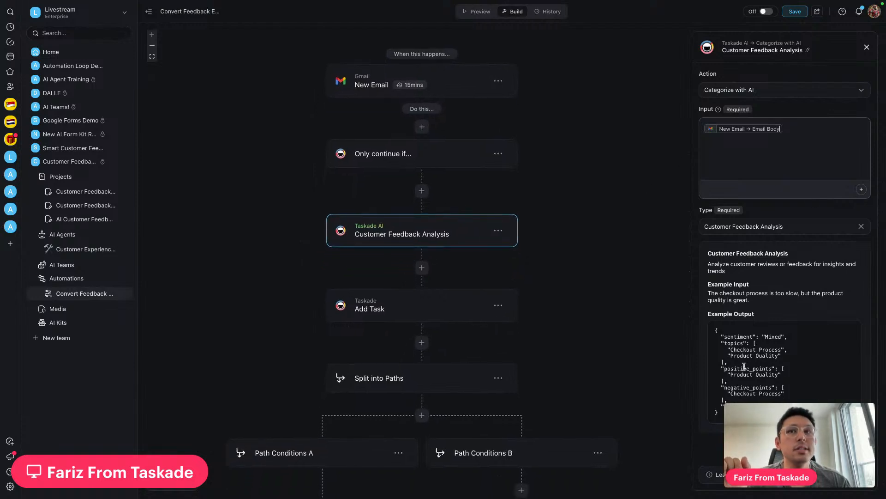
# Review the Add Task action's project, block, content and position settings.
pyautogui.click(381, 310)
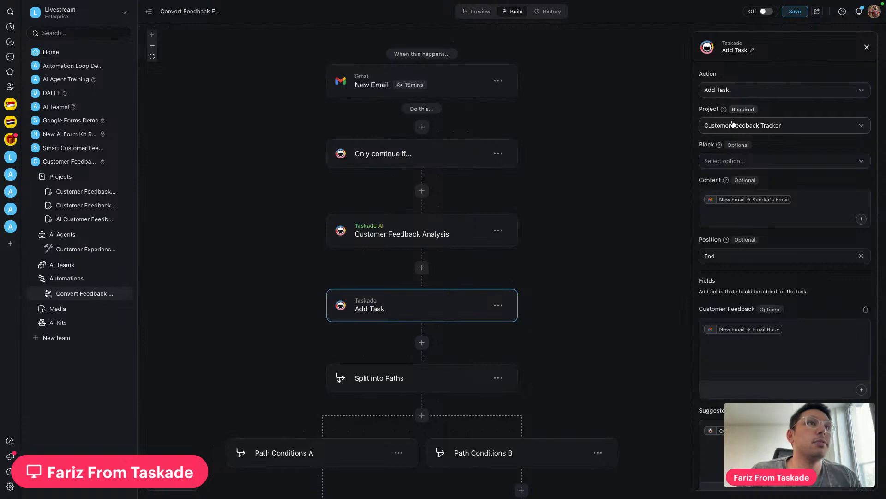
pyautogui.click(738, 163)
pyautogui.click(768, 148)
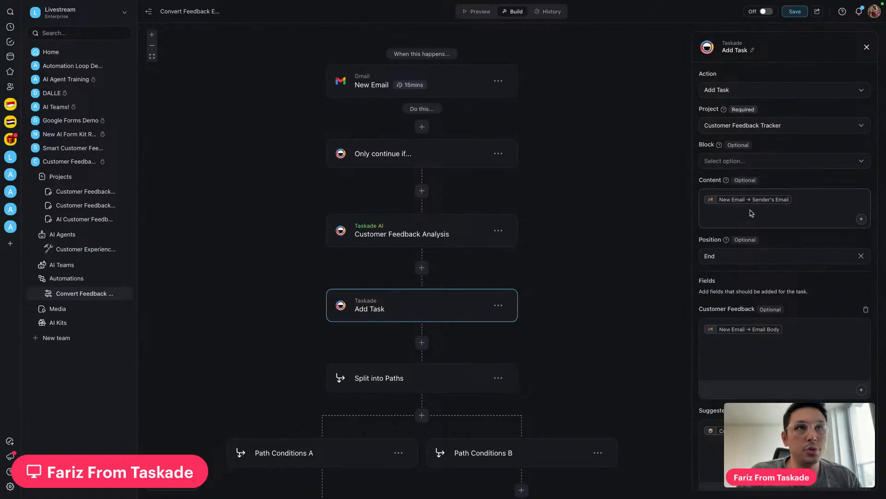
pyautogui.scroll(-1, 765, 223)
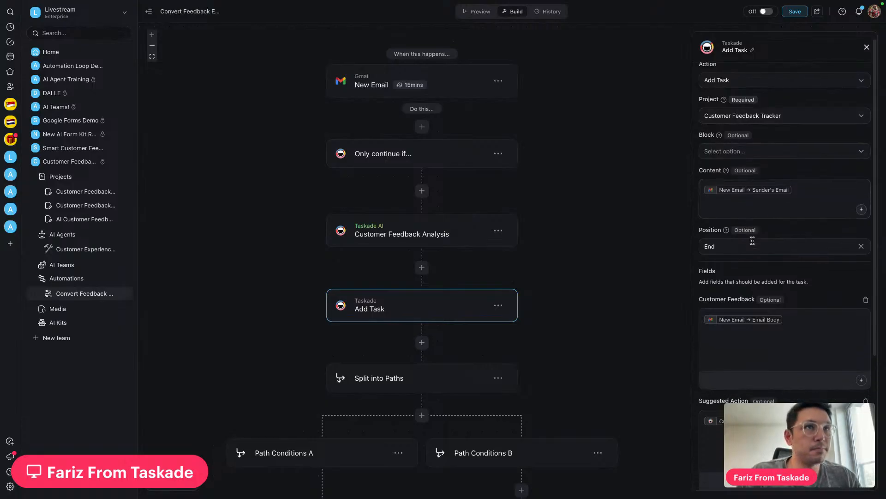
pyautogui.click(716, 240)
pyautogui.click(645, 230)
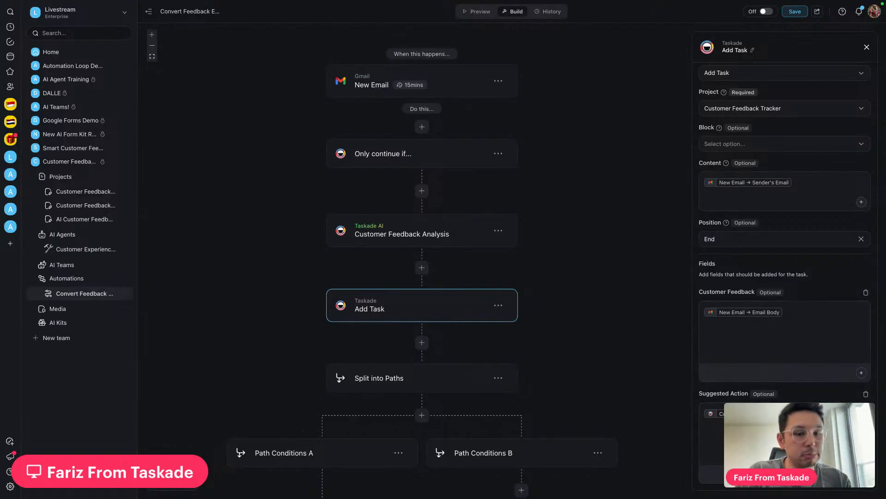
pyautogui.scroll(-2, 786, 351)
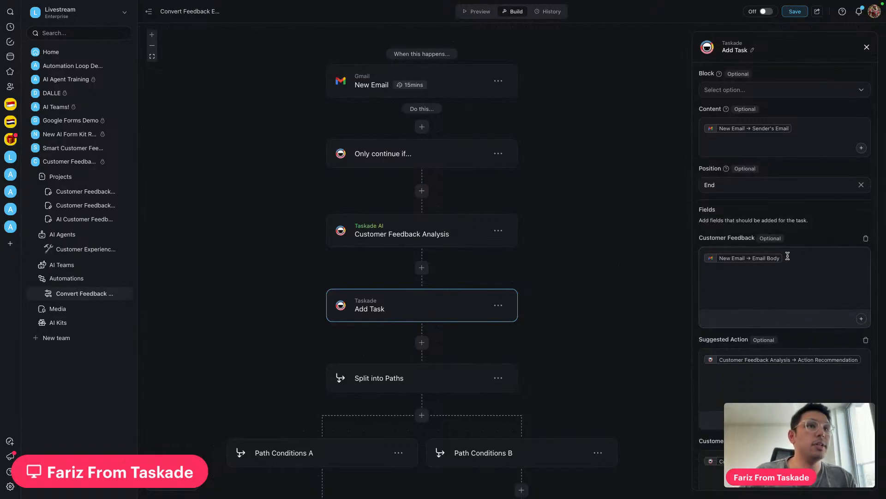
# Remove the Customer Feedback, Suggested Action and Customer Experience fields from the Add Task action.
pyautogui.click(867, 238)
pyautogui.click(866, 239)
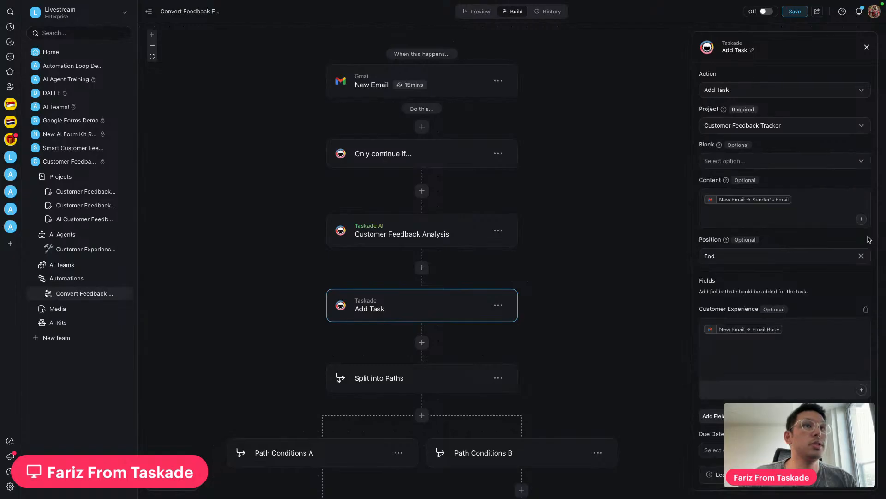
pyautogui.click(866, 309)
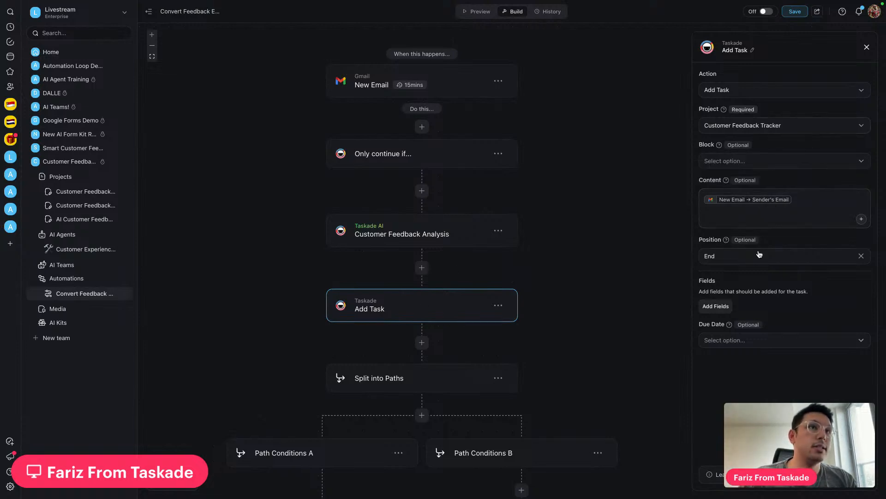
# Add the Customer Feedback field to the Add Task action and fill it with the New Email → Email Body variable.
pyautogui.click(720, 307)
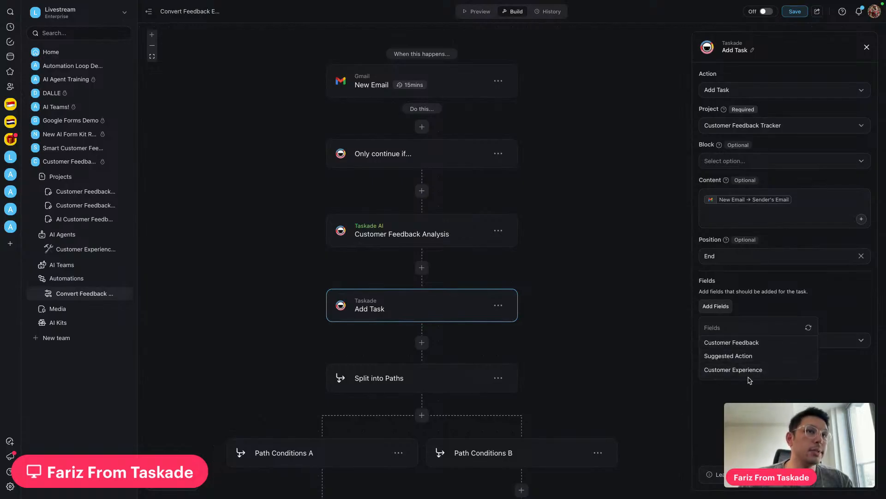
pyautogui.click(748, 344)
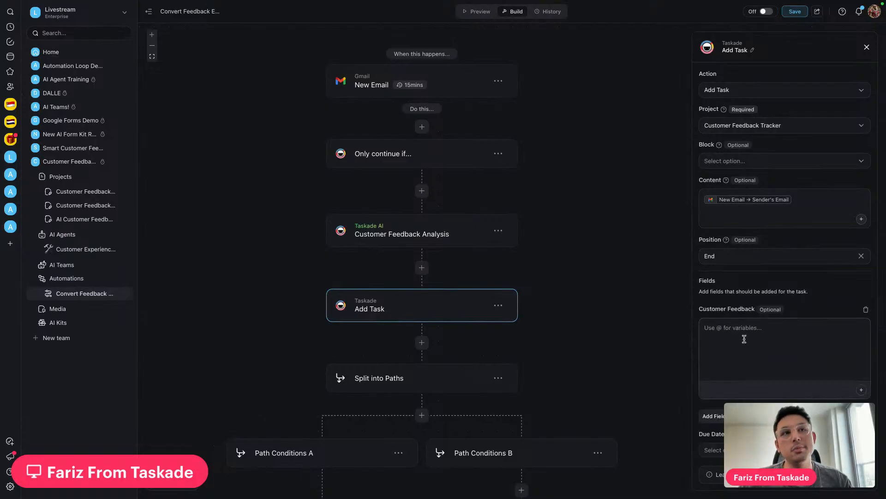
pyautogui.click(744, 339)
pyautogui.write('@')
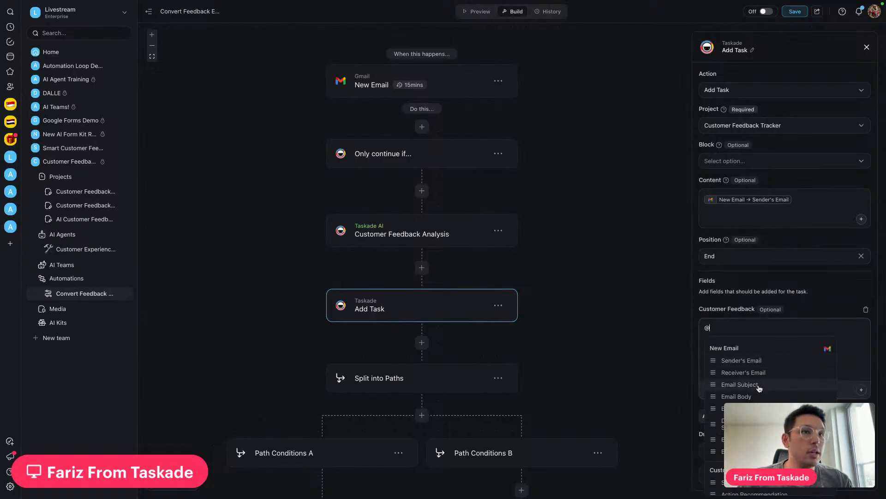
pyautogui.click(736, 396)
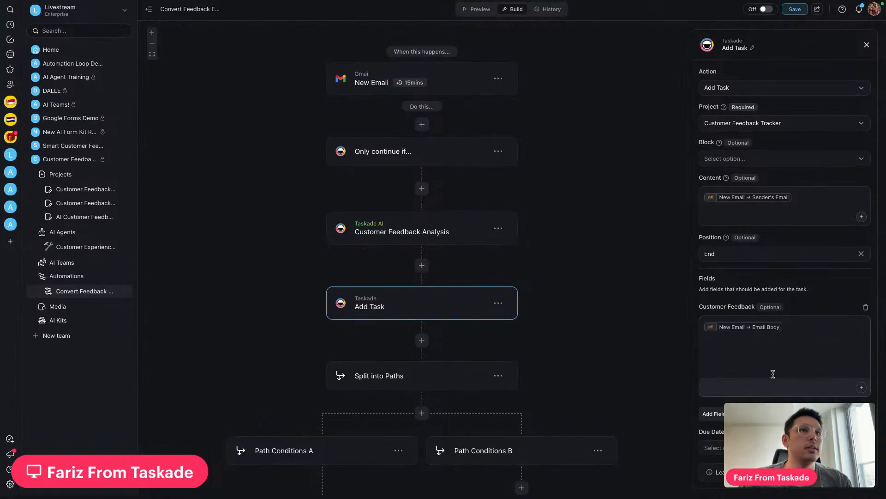
# Add the Customer Experience field to the Add Task action and fill it with Customer Feedback Analysis → Sentiment.
pyautogui.click(722, 415)
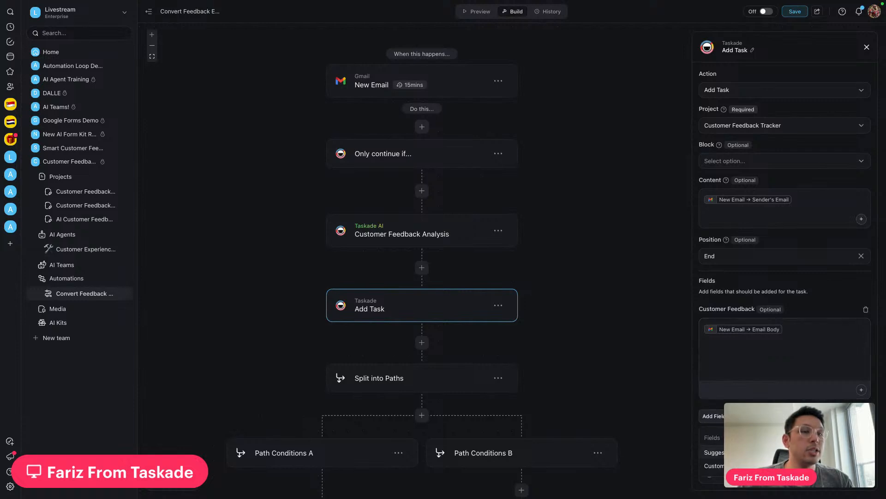
pyautogui.click(739, 465)
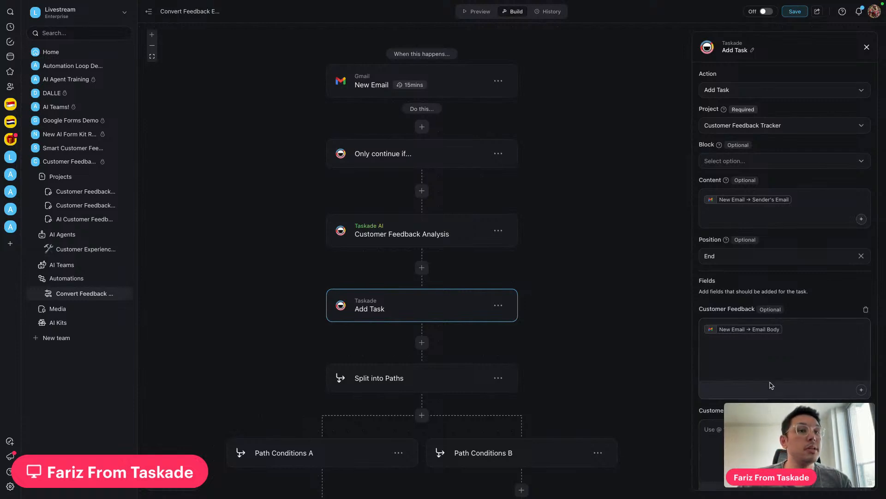
pyautogui.scroll(-2, 767, 383)
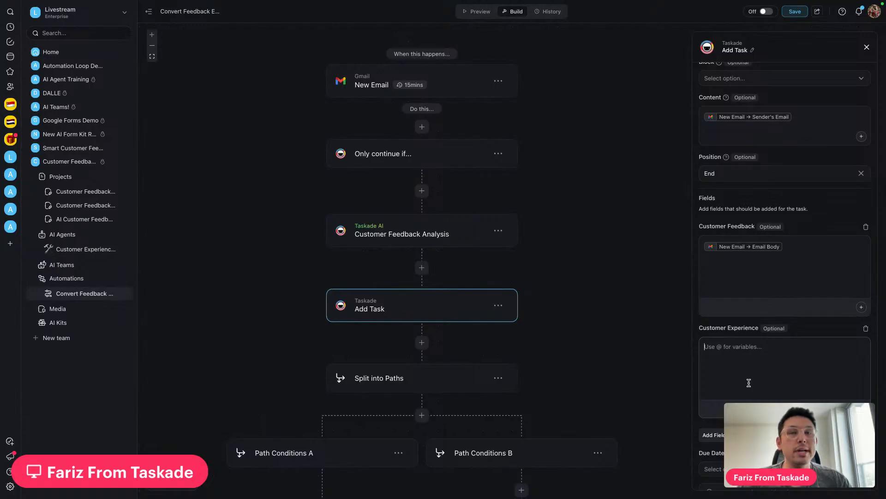
pyautogui.write('@')
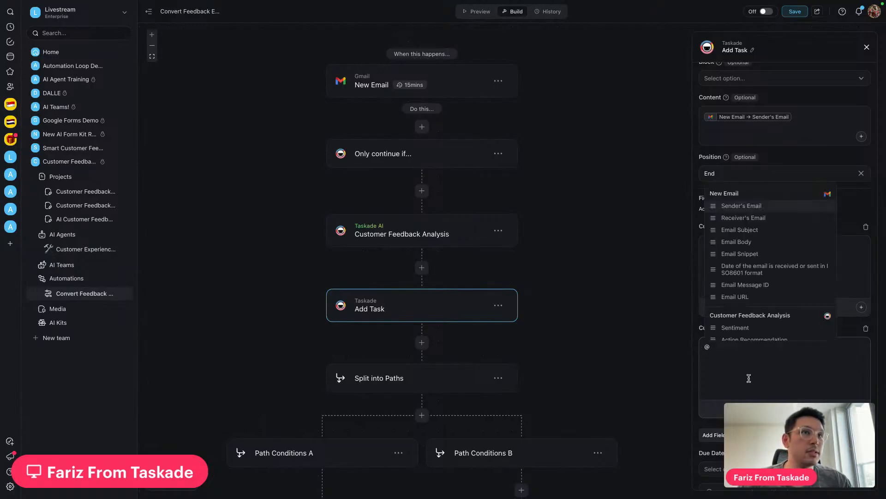
pyautogui.scroll(-1, 759, 245)
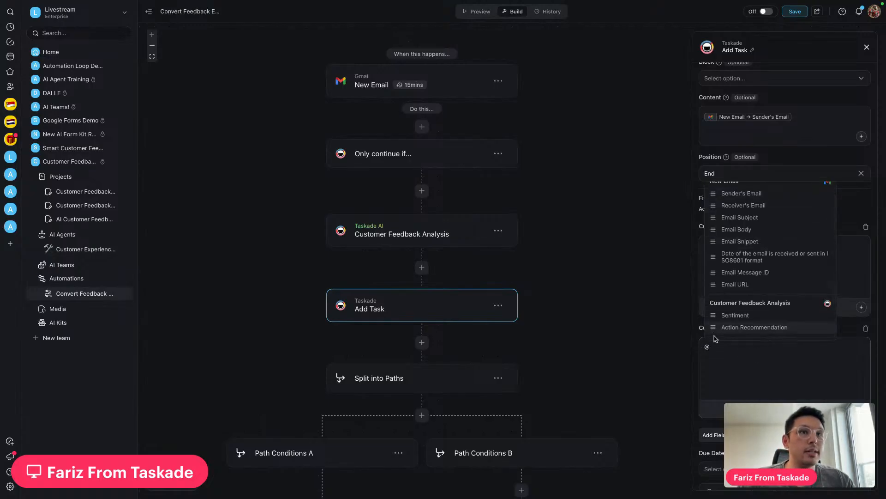
pyautogui.click(735, 315)
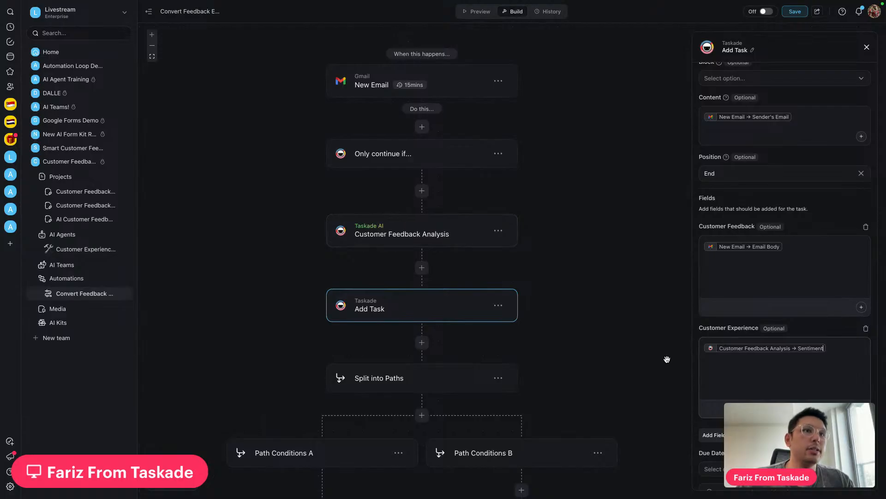
# Add the Suggested Action field to the Add Task action and fill it with Customer Feedback Analysis → Action Recommendation.
pyautogui.scroll(-1, 797, 357)
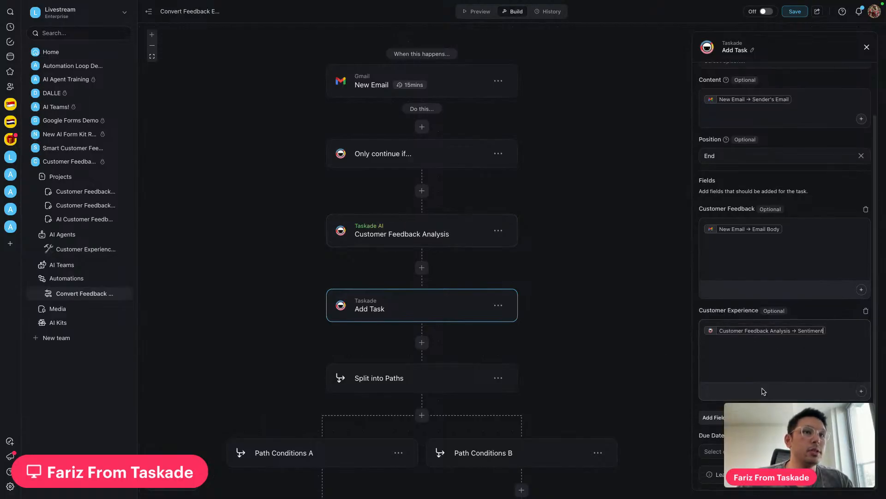
pyautogui.click(718, 420)
pyautogui.click(713, 454)
pyautogui.scroll(-2, 779, 399)
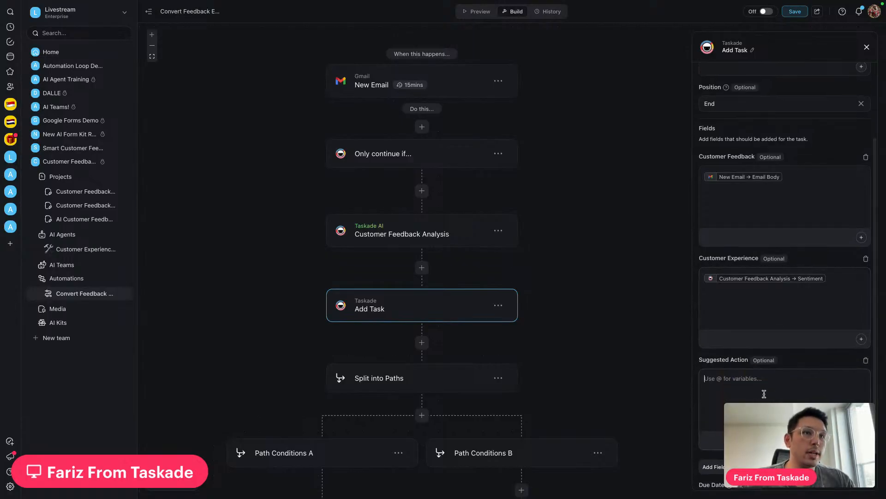
pyautogui.write('@')
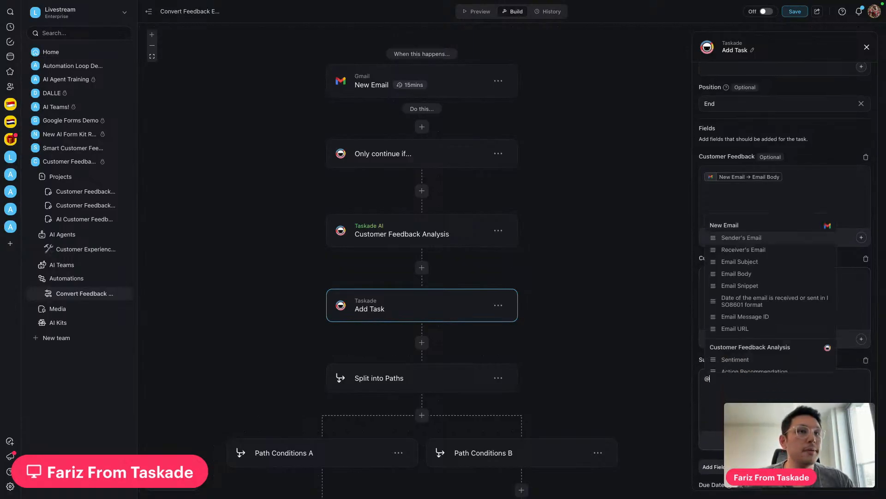
pyautogui.scroll(-1, 757, 351)
pyautogui.click(756, 359)
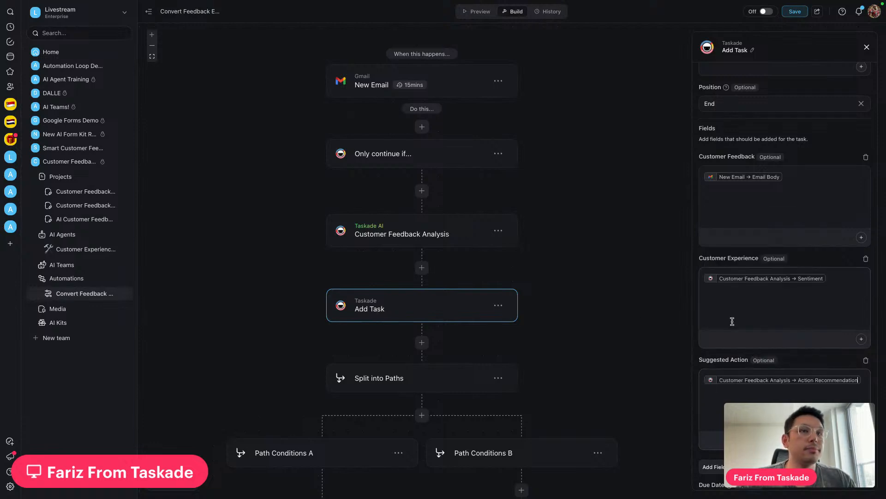
# Open the Split into Paths step below Add Task and examine its two branches.
pyautogui.scroll(-2, 732, 318)
pyautogui.scroll(-3, 624, 293)
pyautogui.scroll(-3, 623, 292)
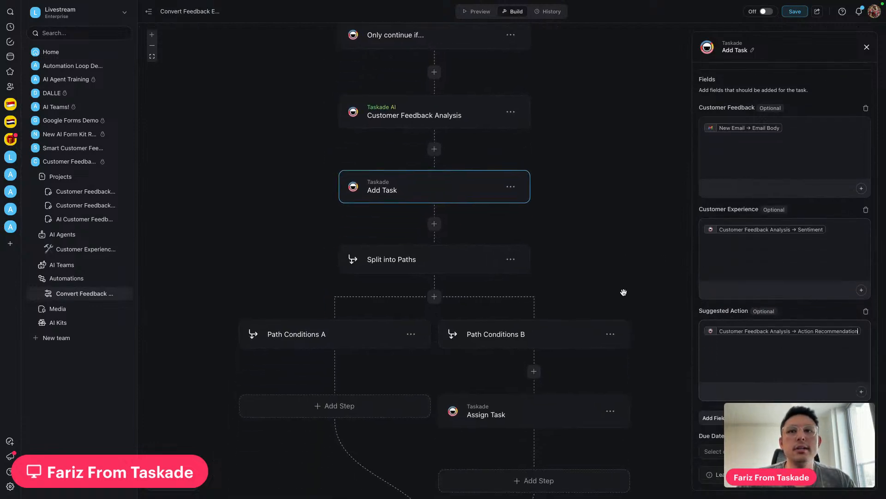
pyautogui.moveTo(599, 268); pyautogui.dragTo(534, 271)
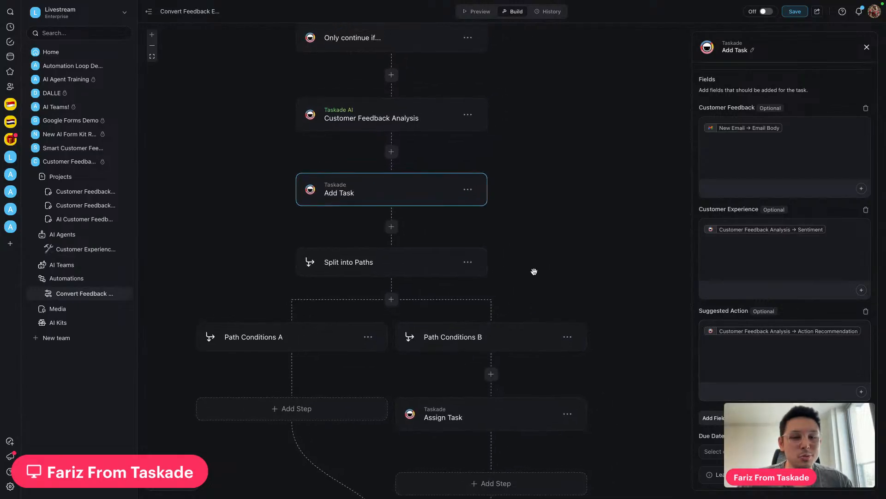
pyautogui.moveTo(384, 239); pyautogui.dragTo(395, 219)
pyautogui.click(388, 241)
pyautogui.moveTo(549, 229); pyautogui.dragTo(556, 218)
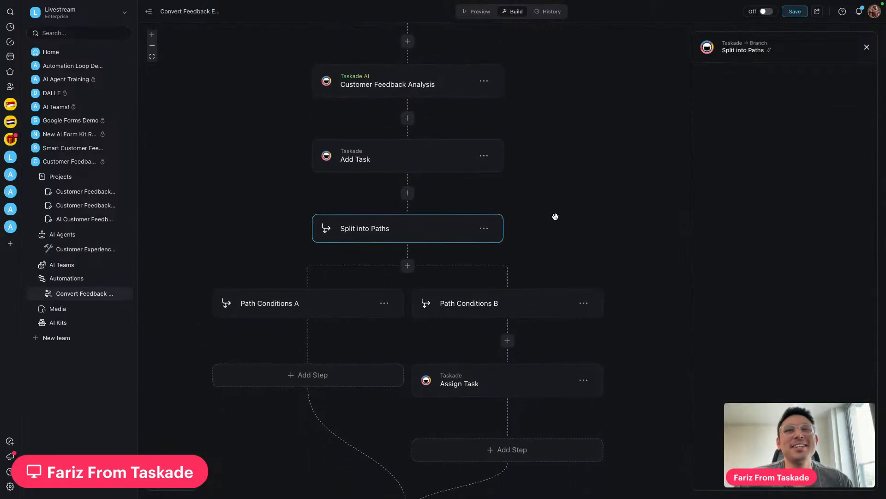
# Look up the Branch action among the actions available between Add Task and Split into Paths, without adding it.
pyautogui.click(407, 193)
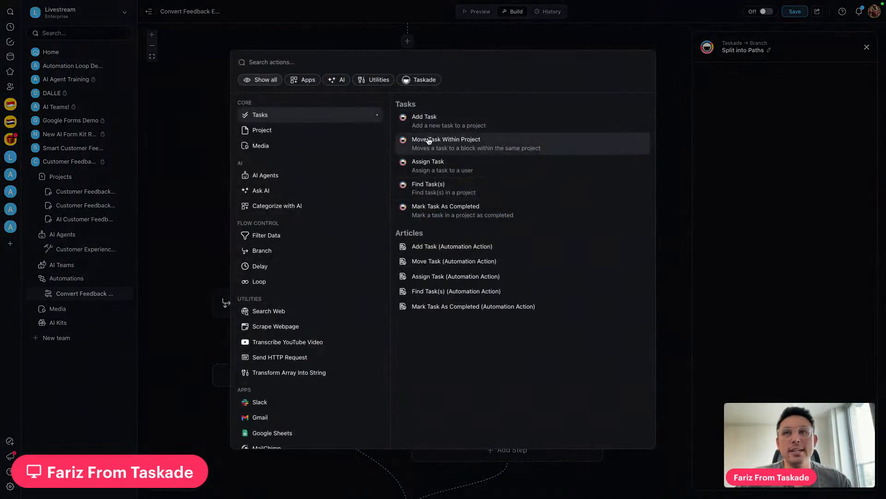
pyautogui.write('branc')
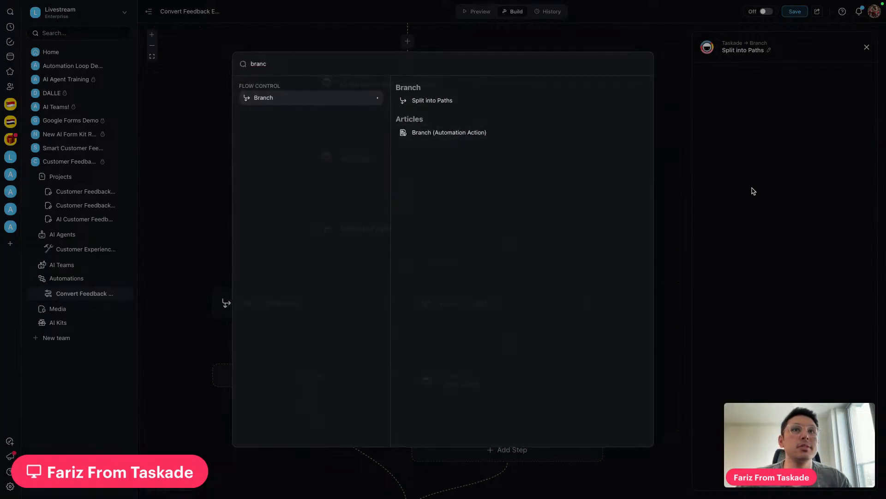
pyautogui.click(752, 190)
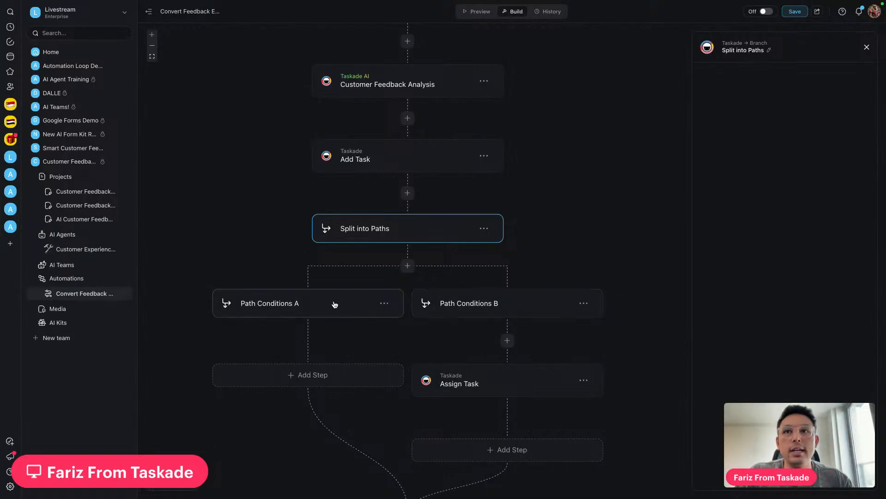
# Review the sentiment condition of Path Conditions A and add a Gmail Send Email action to that path.
pyautogui.moveTo(262, 261); pyautogui.dragTo(234, 227)
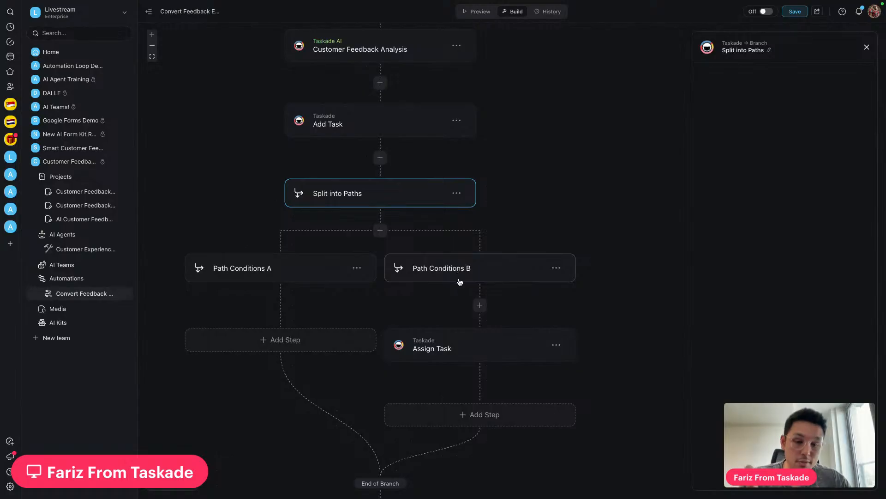
pyautogui.click(315, 277)
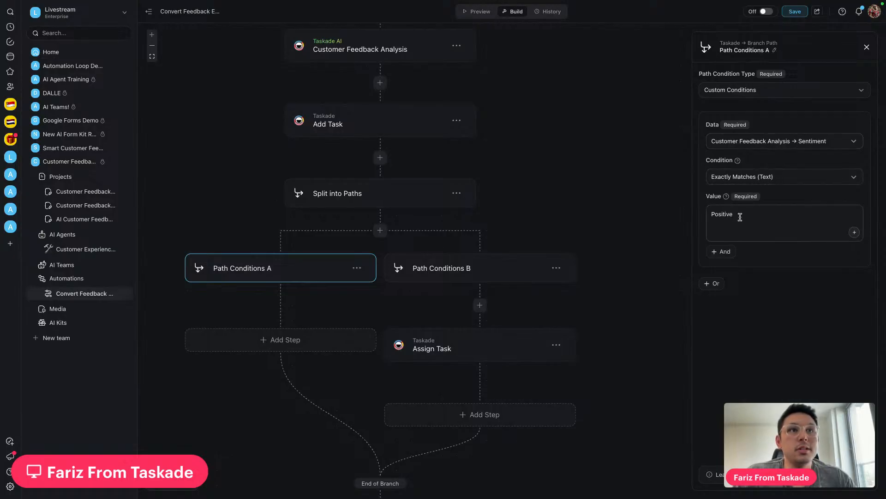
pyautogui.click(264, 337)
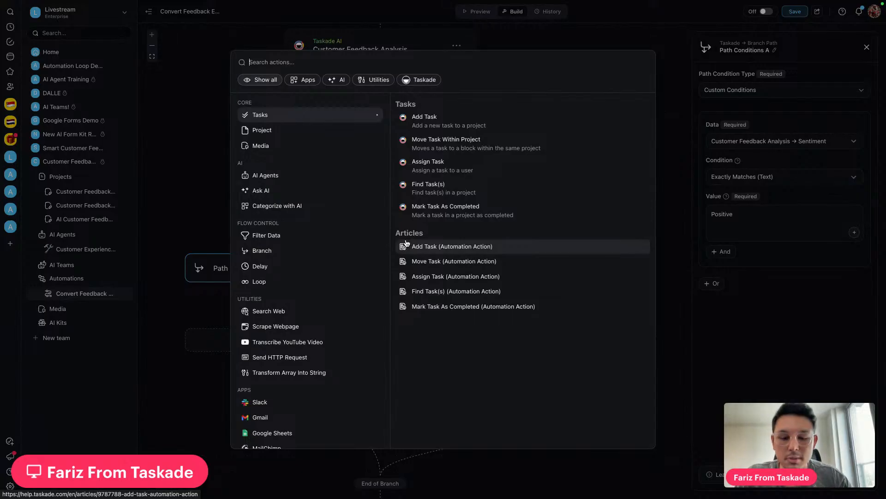
pyautogui.write('gmai')
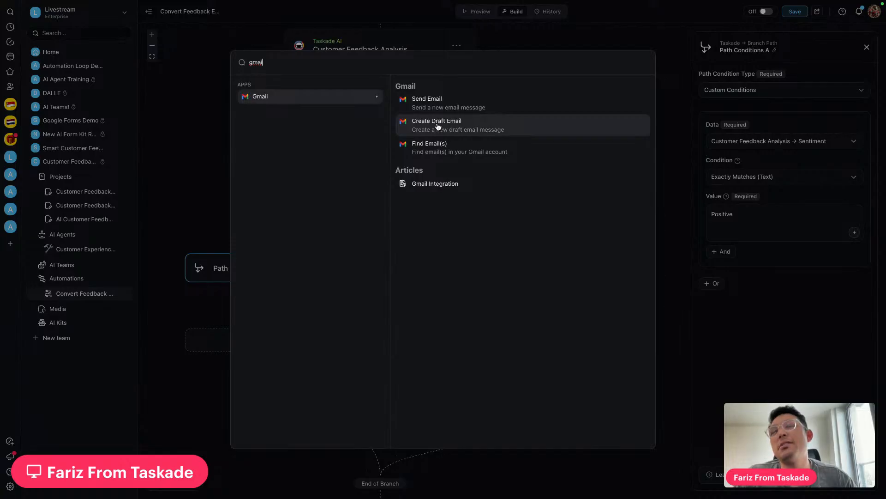
pyautogui.click(463, 104)
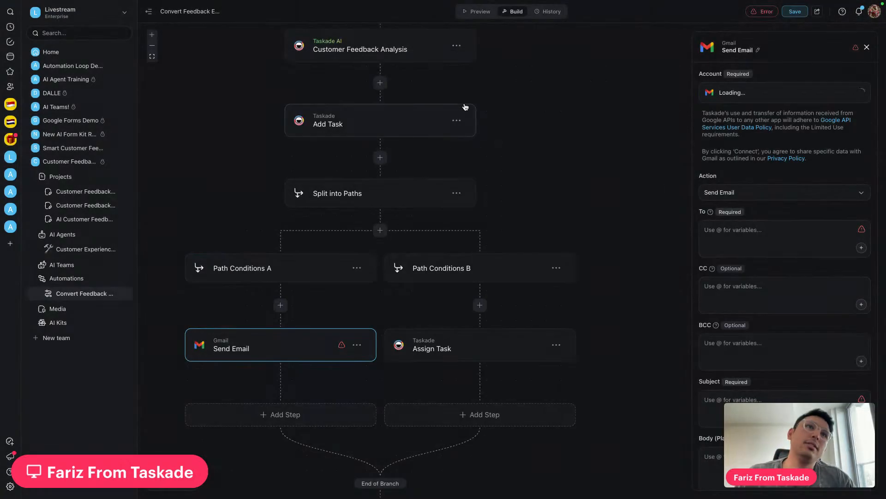
# Address the Positive-sentiment path's Send Email action to New Email → Sender's Email with the subject "Thank you!".
pyautogui.click(772, 234)
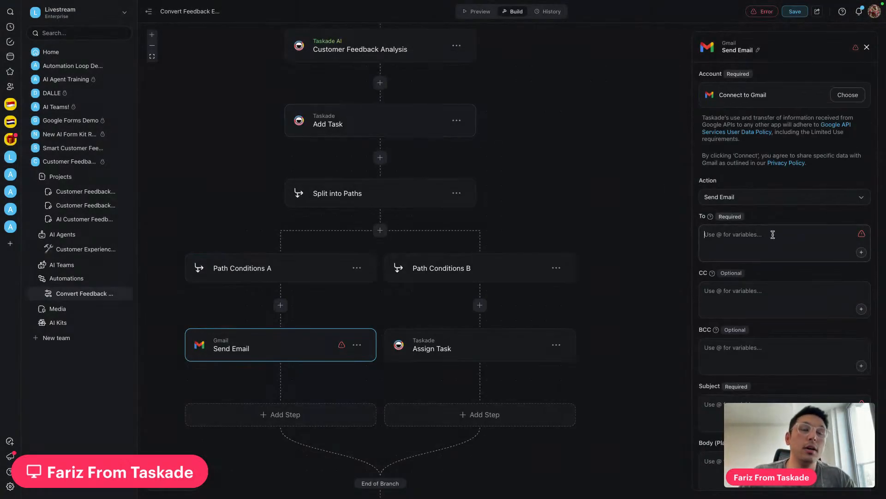
pyautogui.write('@')
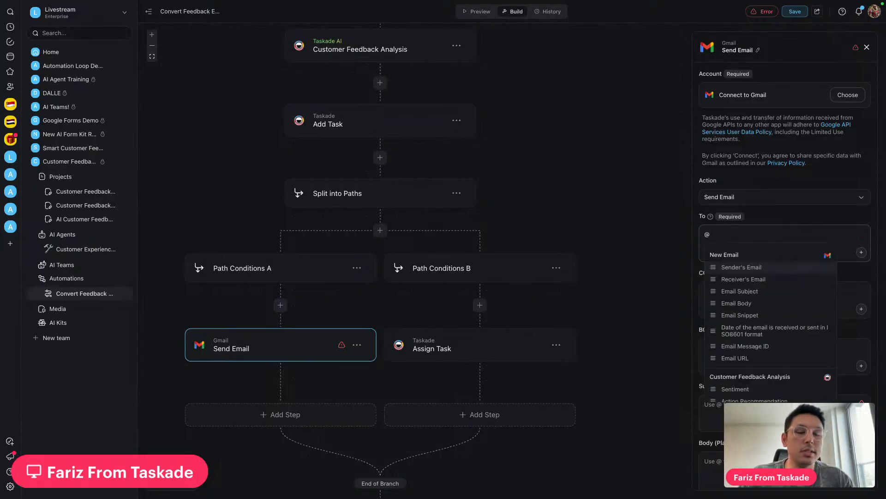
pyautogui.click(733, 267)
pyautogui.scroll(-3, 733, 272)
pyautogui.click(755, 254)
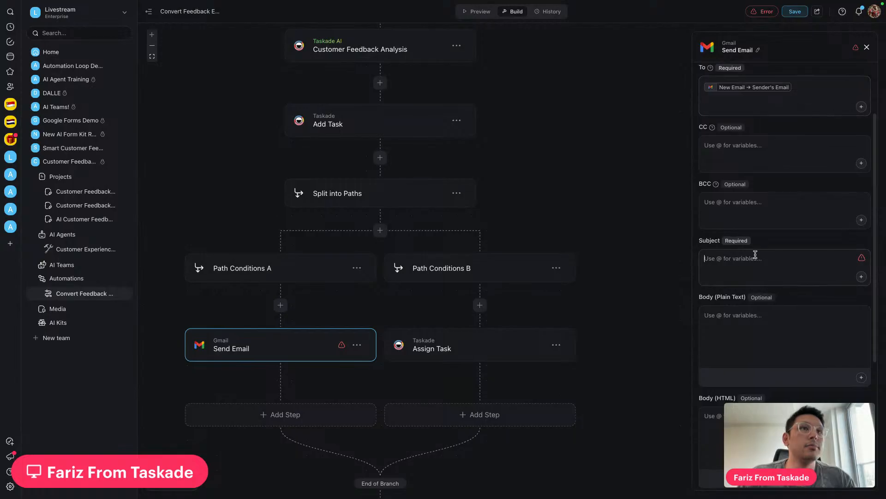
pyautogui.write('Thank you')
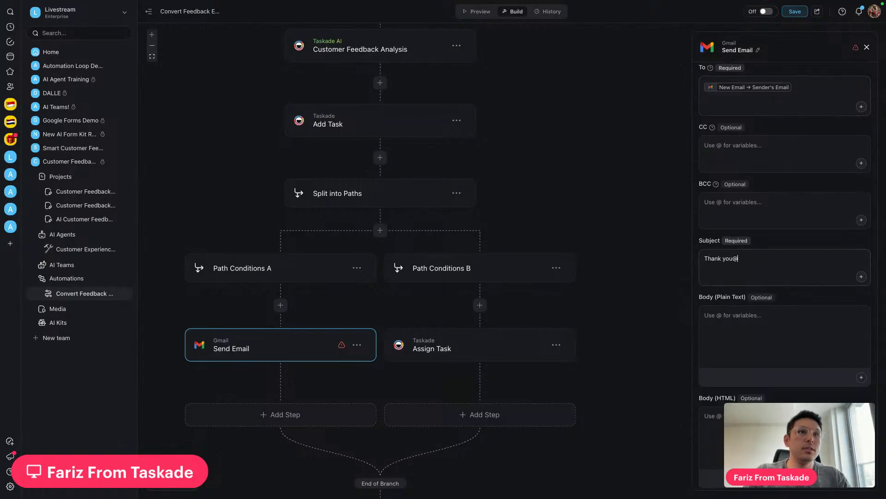
# Write the plain-text email body "Thanks for submitting the survey. Glad you had a good time.".
pyautogui.click(769, 315)
pyautogui.write('T')
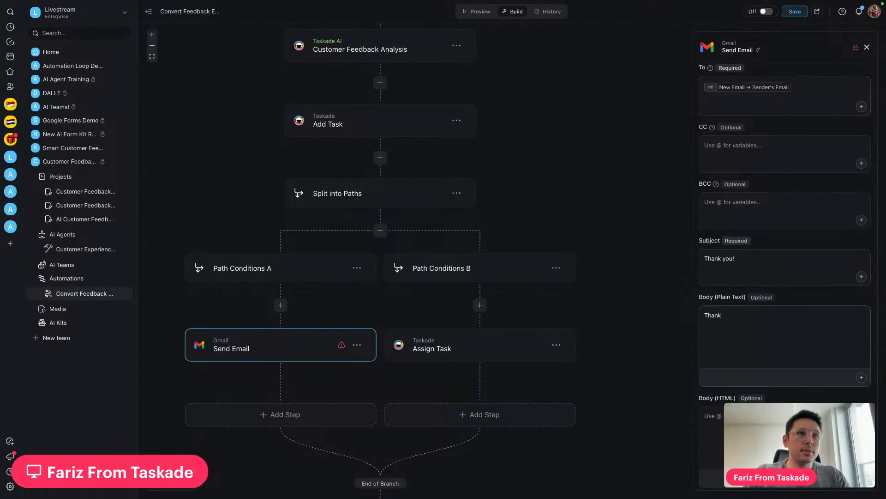
pyautogui.write('hank')
pyautogui.press('BackSpace')
pyautogui.press('BackSpace')
pyautogui.press('BackSpace')
pyautogui.press('BackSpace')
pyautogui.press('BackSpace')
pyautogui.write('Tha')
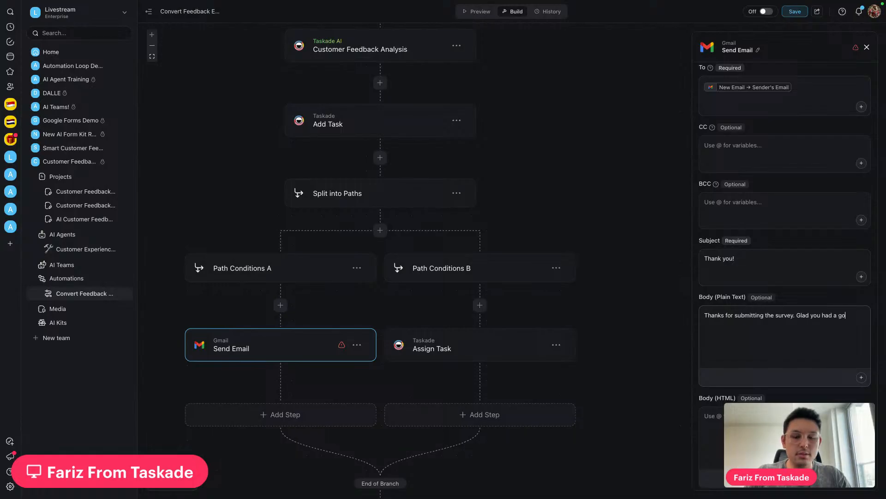
pyautogui.scroll(-5, 749, 360)
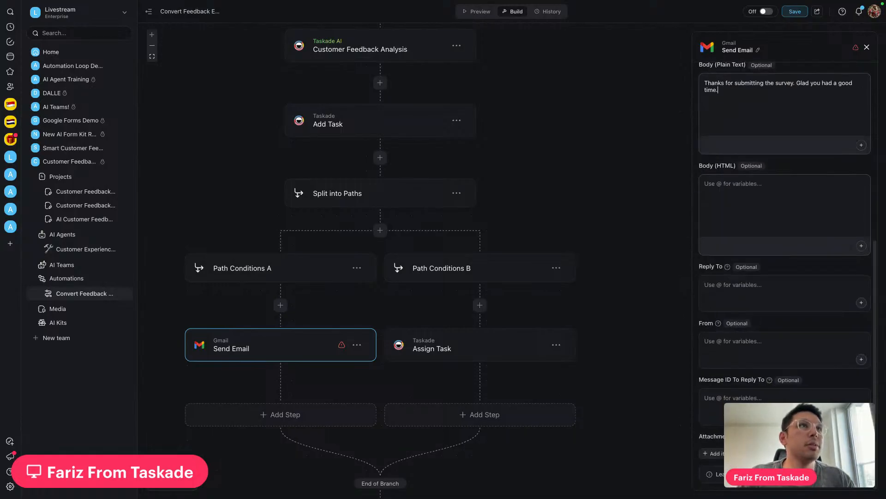
# Connect the Send Email action to the saved Gmail account dated today at 6:14 PM.
pyautogui.scroll(7, 809, 174)
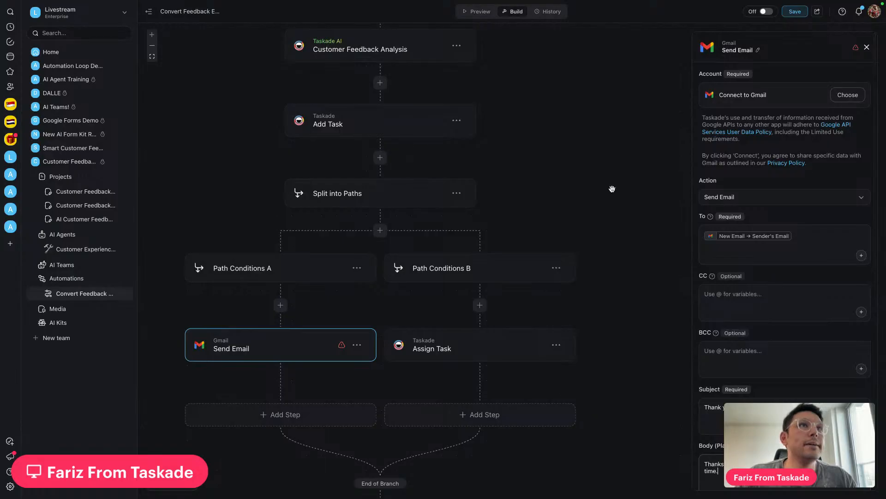
pyautogui.click(848, 95)
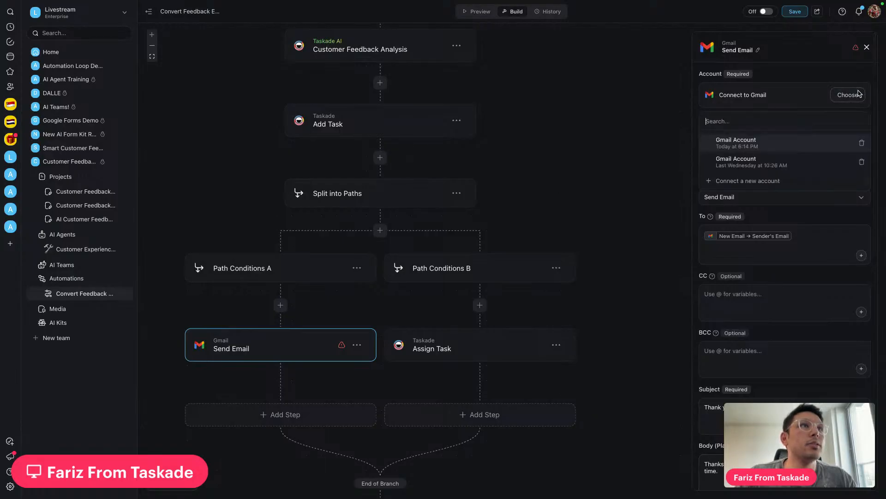
pyautogui.click(759, 149)
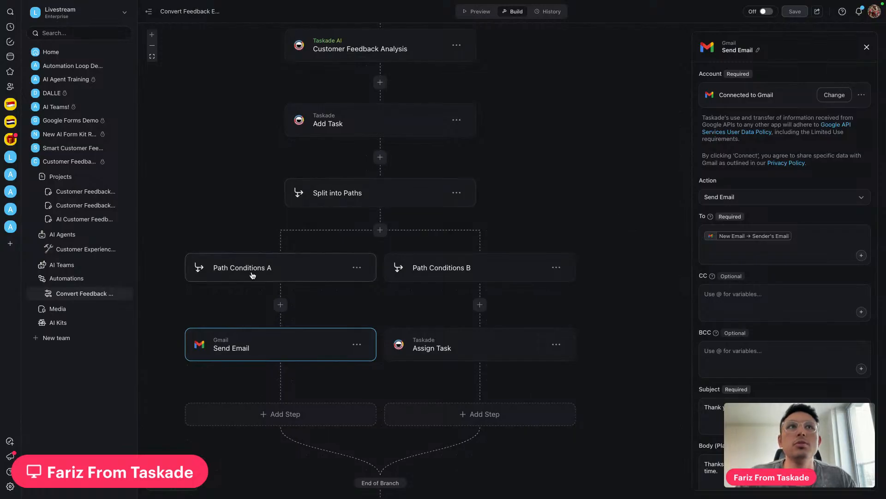
# Rename the Path Conditions A branch to Positive.
pyautogui.click(313, 261)
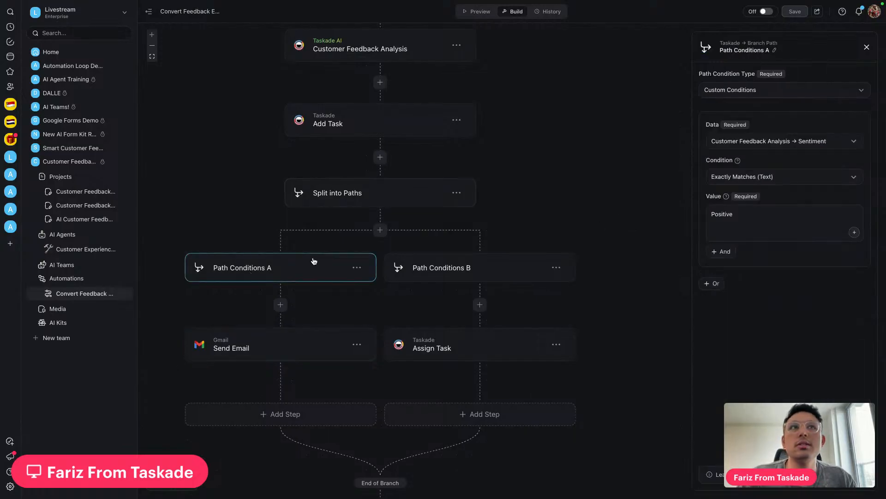
pyautogui.tripleClick(768, 50)
pyautogui.write('Po')
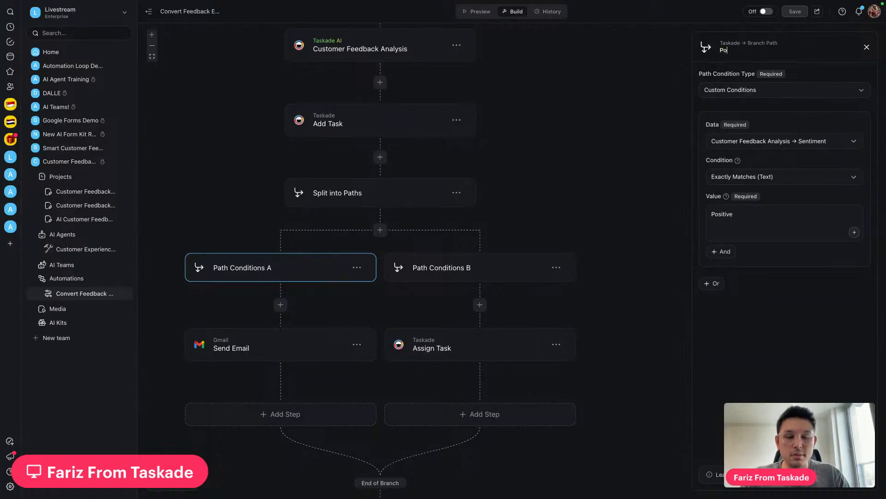
pyautogui.write('sitive')
pyautogui.press('Return')
# Rename the Path Conditions B branch to Negative.
pyautogui.click(474, 279)
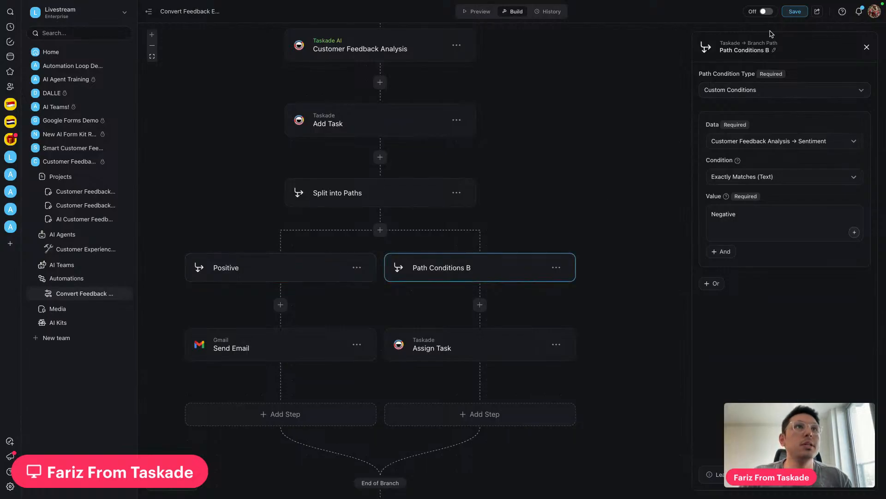
pyautogui.moveTo(770, 50); pyautogui.dragTo(716, 52)
pyautogui.write('Negative')
pyautogui.press('Return')
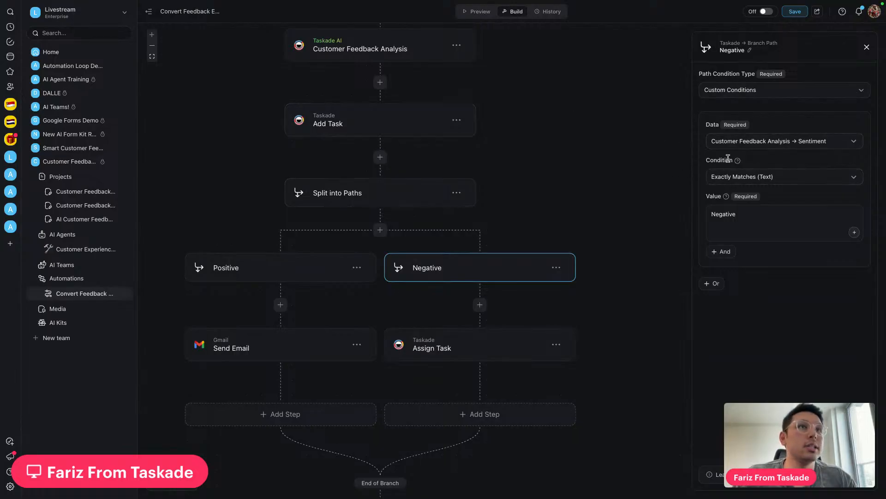
# Choose taskade_stark as the user in the Negative path's Assign Task action and save the automation.
pyautogui.click(473, 339)
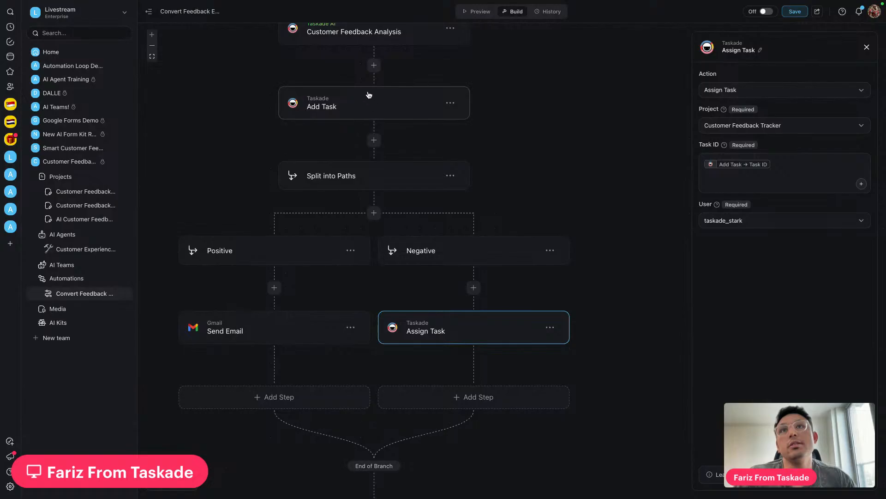
pyautogui.click(743, 222)
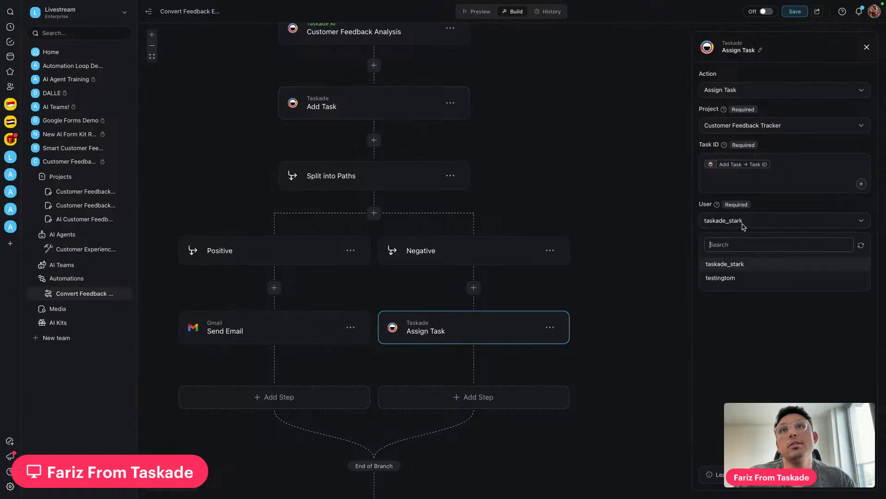
pyautogui.click(736, 264)
pyautogui.scroll(-1, 604, 337)
pyautogui.scroll(2, 604, 336)
pyautogui.scroll(3, 604, 336)
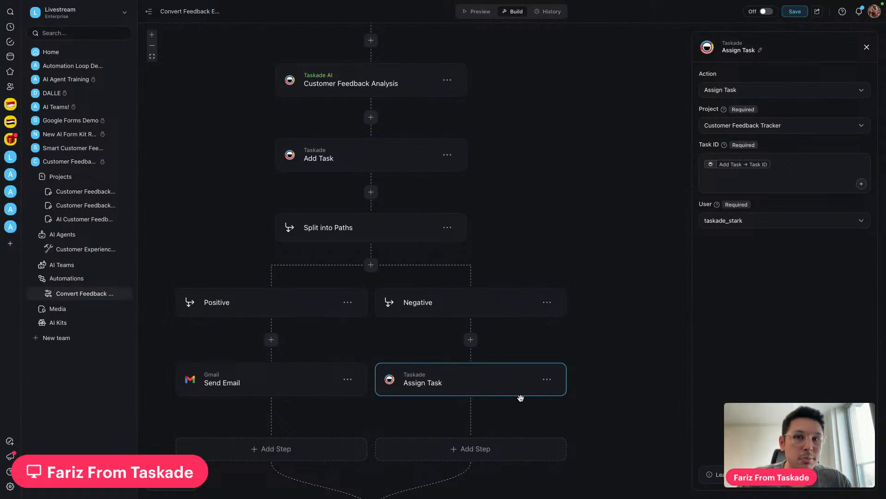
pyautogui.scroll(-1, 579, 338)
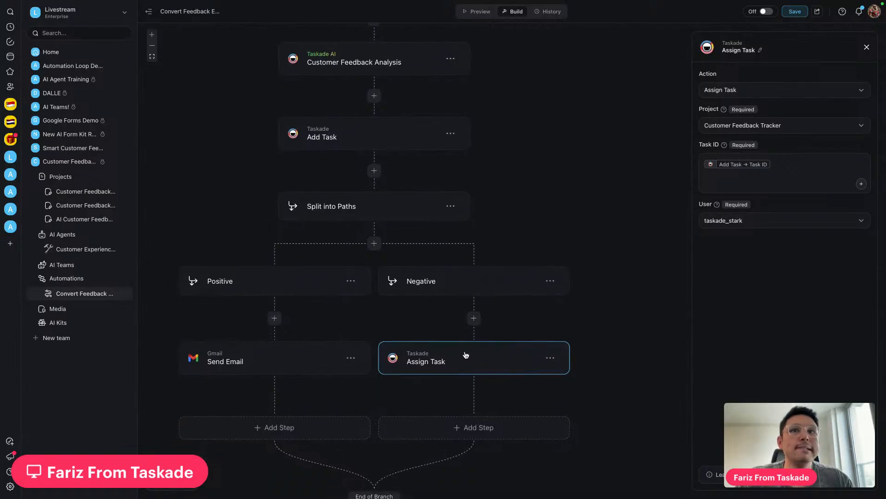
pyautogui.scroll(-4, 639, 325)
pyautogui.scroll(15, 641, 325)
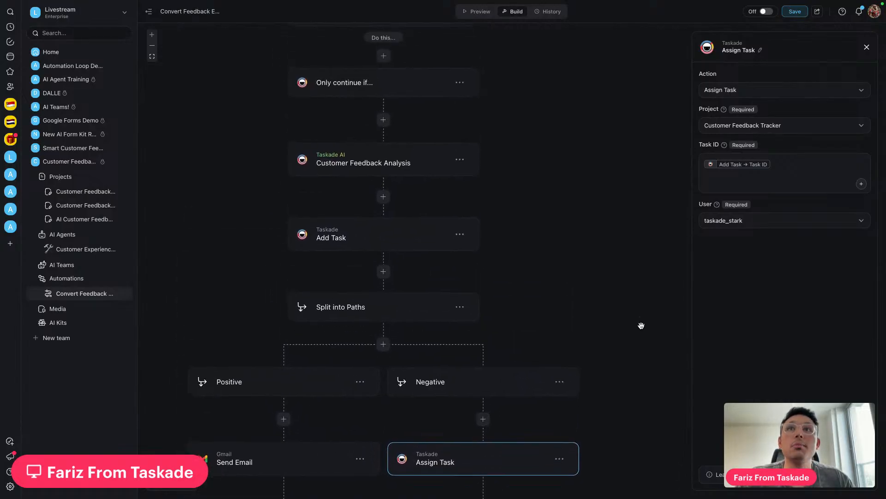
pyautogui.click(795, 12)
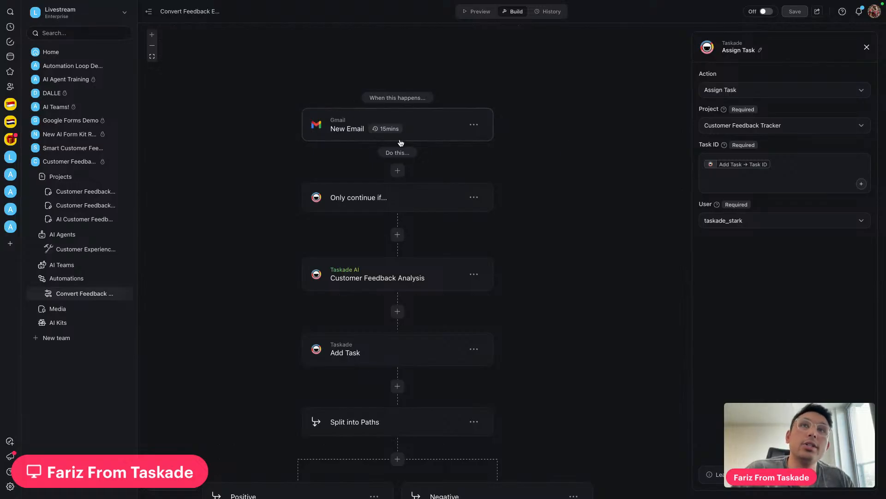
# Delete the Gmail New Email trigger and add a Mailhook trigger in its place.
pyautogui.moveTo(393, 135)
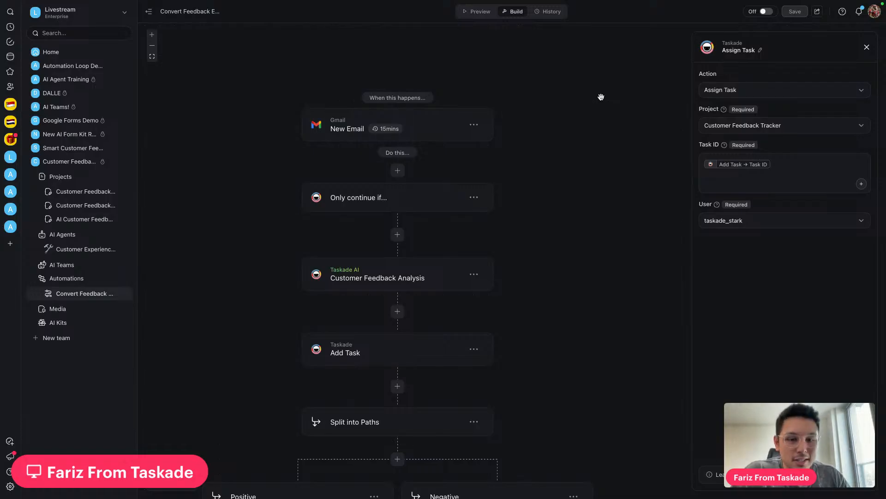
pyautogui.click(474, 125)
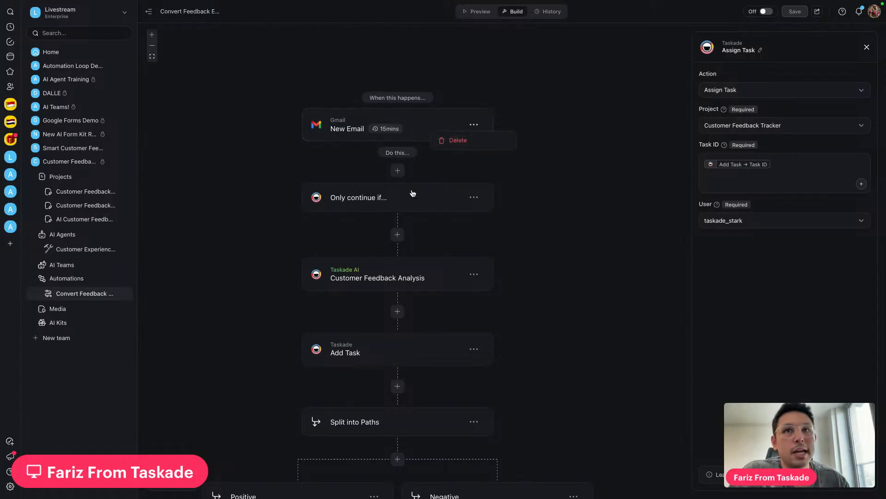
pyautogui.click(464, 141)
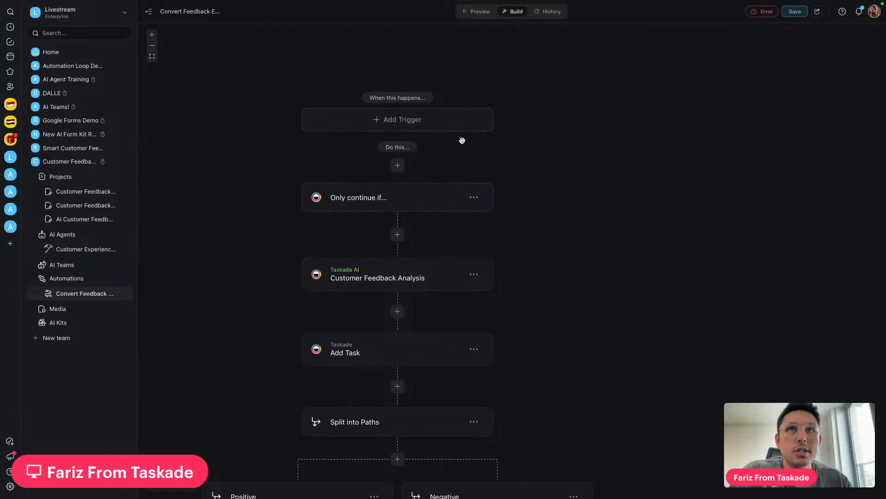
pyautogui.click(442, 127)
pyautogui.write('mail')
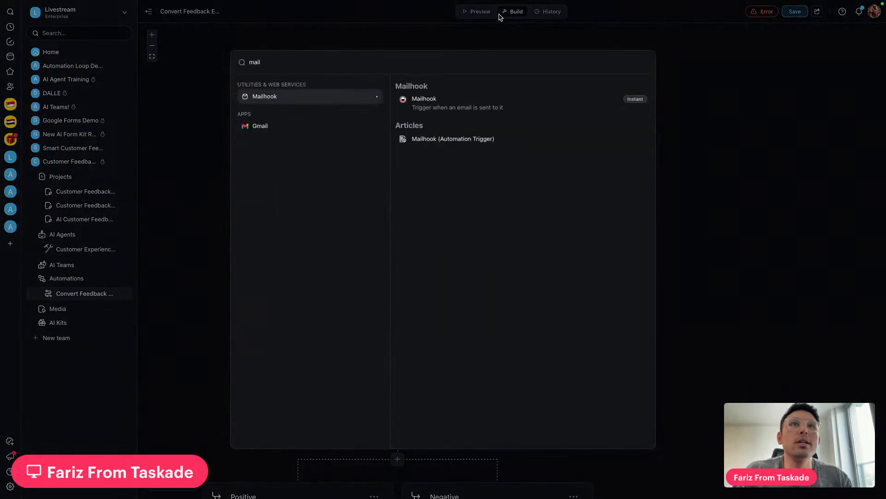
pyautogui.click(481, 110)
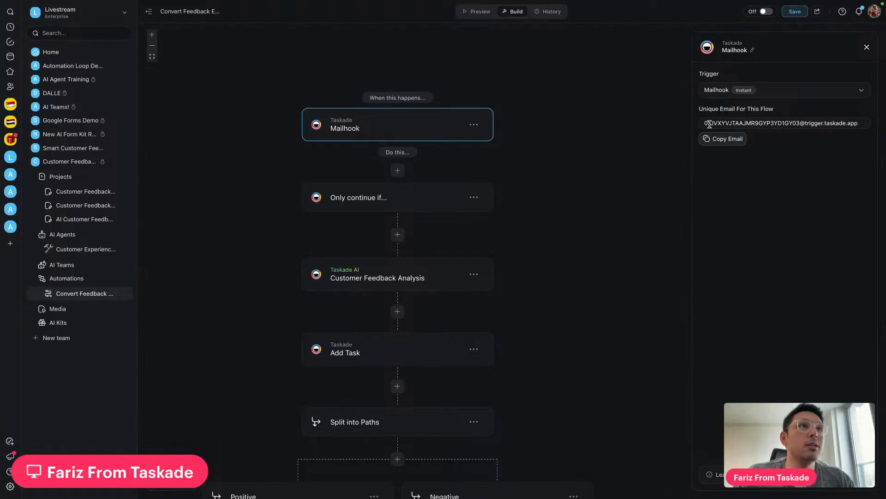
# Save the automation and copy the unique email address of the Mailhook trigger.
pyautogui.moveTo(711, 123); pyautogui.dragTo(852, 130)
pyautogui.click(829, 147)
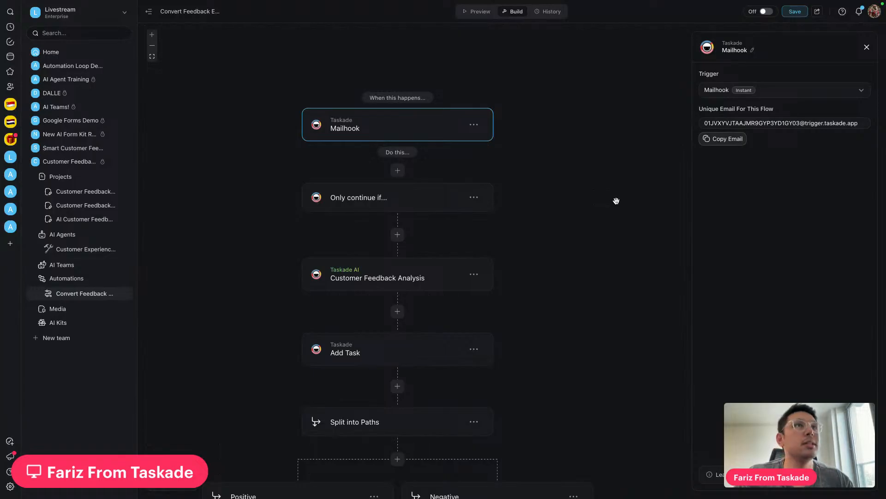
pyautogui.click(795, 11)
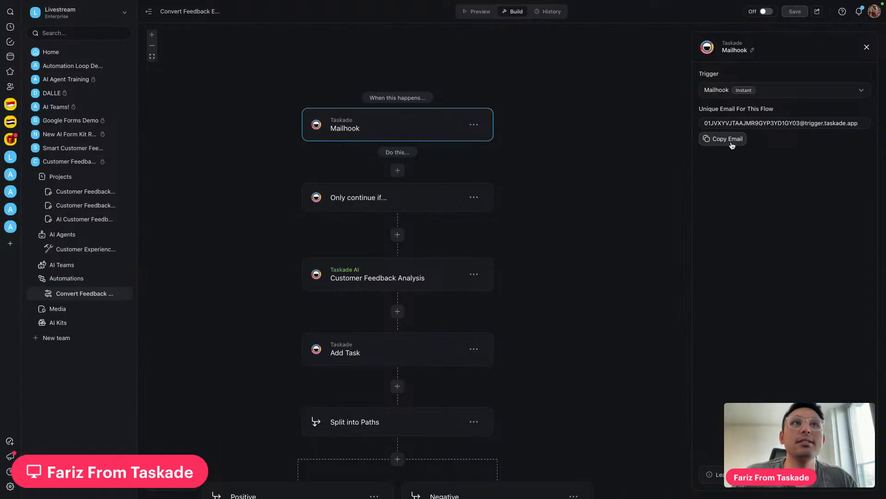
pyautogui.click(713, 140)
# Place the automation's browser tab beside Gmail, switch to Gmail and paste the Mailhook address as the new message's recipient.
pyautogui.moveTo(249, 3)
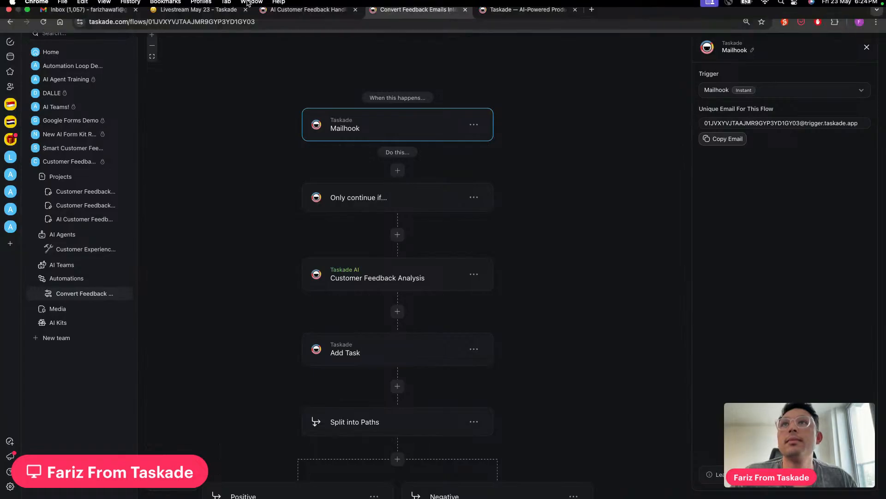
pyautogui.click(83, 21)
pyautogui.moveTo(83, 21)
pyautogui.mouseDown()
pyautogui.moveTo(269, 24)
pyautogui.moveTo(87, 24)
pyautogui.mouseUp()
pyautogui.moveTo(392, 21); pyautogui.dragTo(199, 21)
pyautogui.click(82, 20)
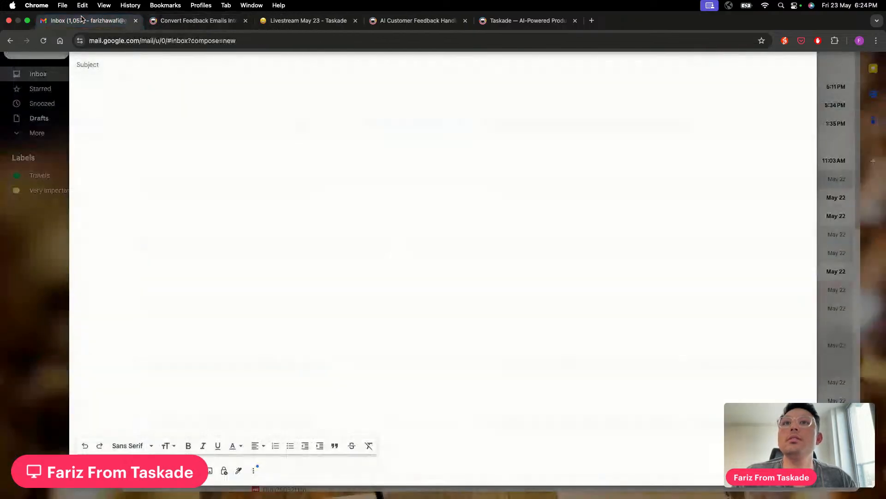
pyautogui.click(202, 48)
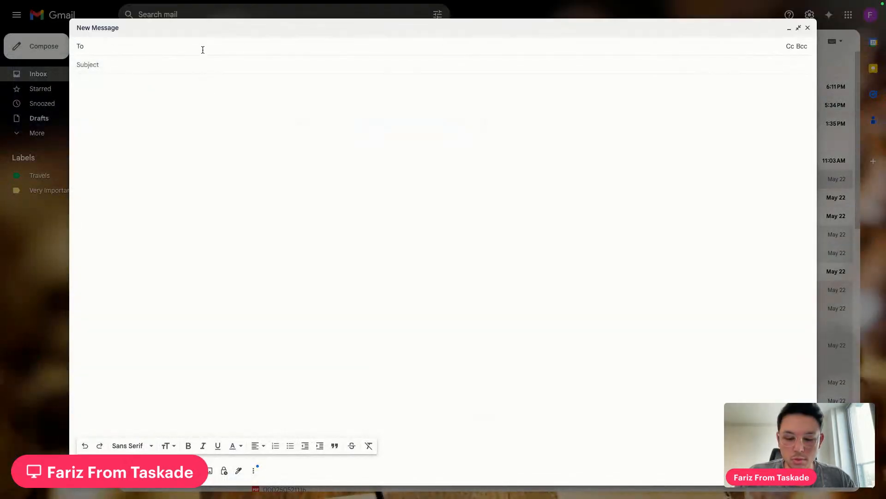
pyautogui.press('super+v')
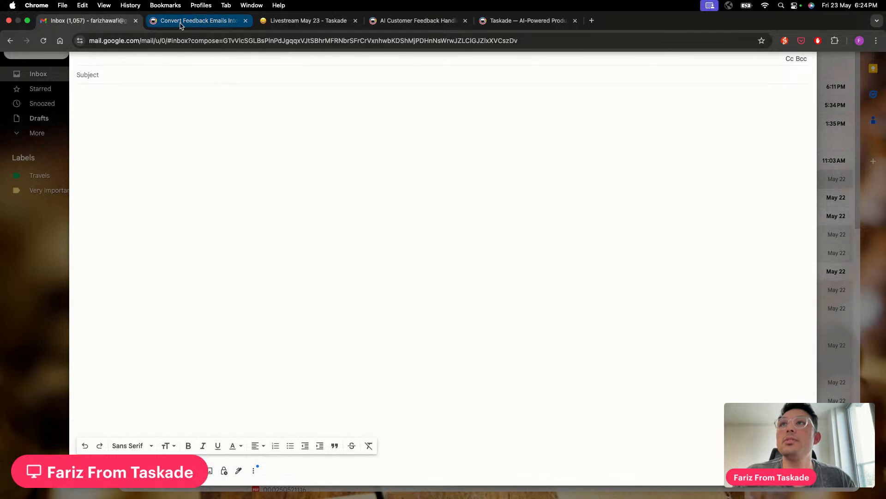
# Back in Taskade, set the Only continue if... filter value for the Mailhook email subject to "Livestream 1" and select that text.
pyautogui.click(180, 24)
pyautogui.click(386, 206)
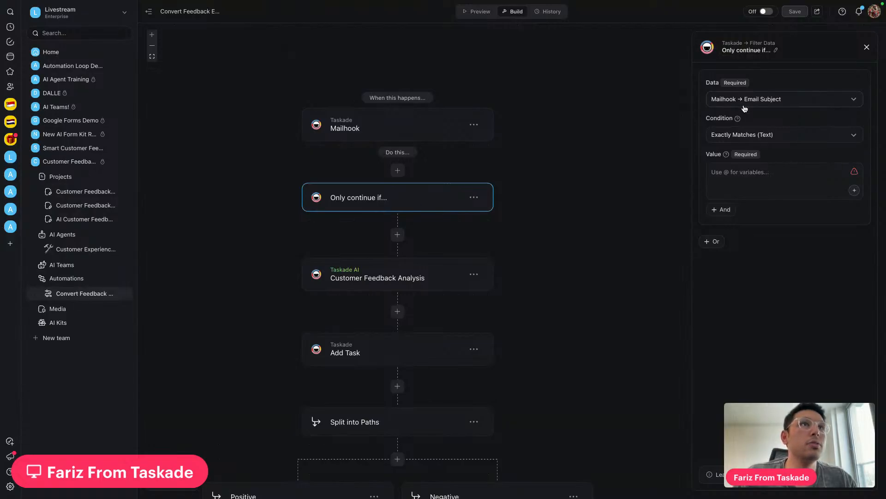
pyautogui.click(740, 168)
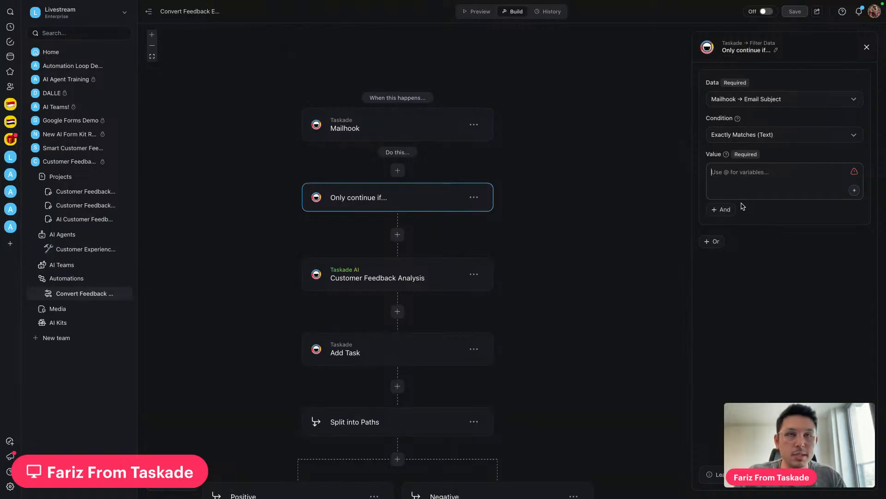
pyautogui.write('Livestream 1')
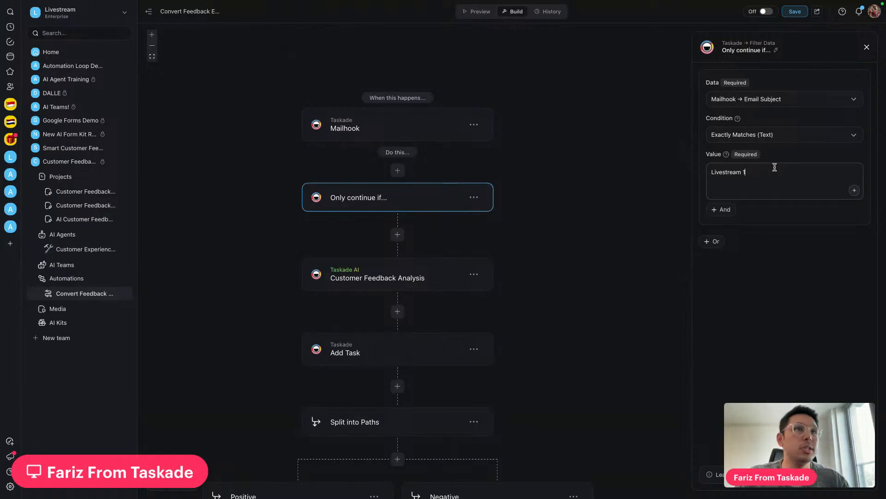
pyautogui.moveTo(763, 169); pyautogui.dragTo(676, 170)
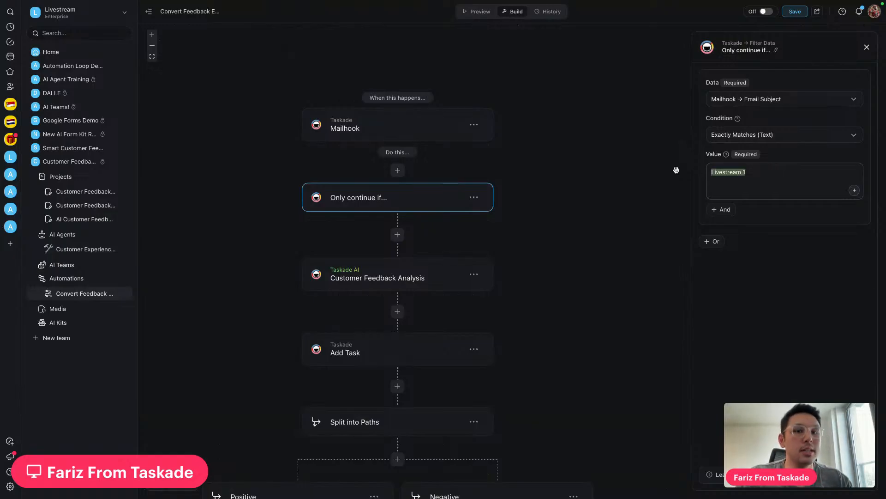
# Save the automation, switch to Gmail and paste "Livestream 1" as the subject of the message addressed to the Mailhook.
pyautogui.click(795, 11)
pyautogui.moveTo(235, 4)
pyautogui.click(85, 18)
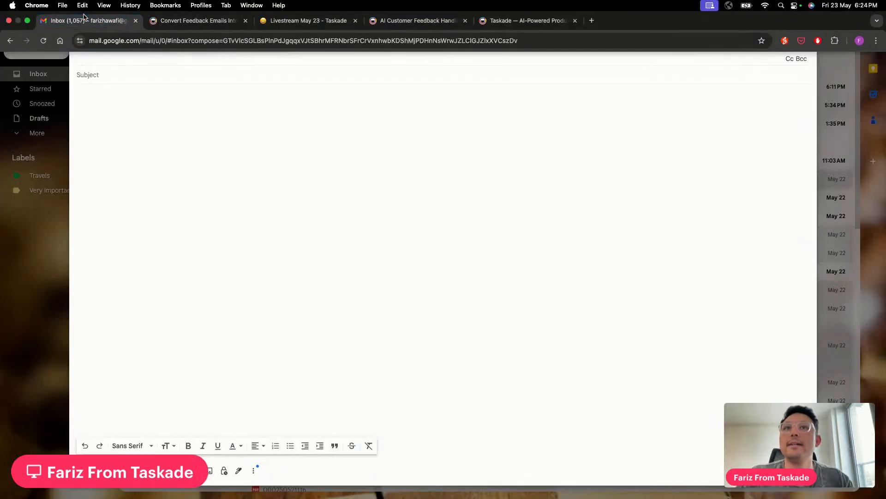
pyautogui.click(206, 71)
pyautogui.press('super+v')
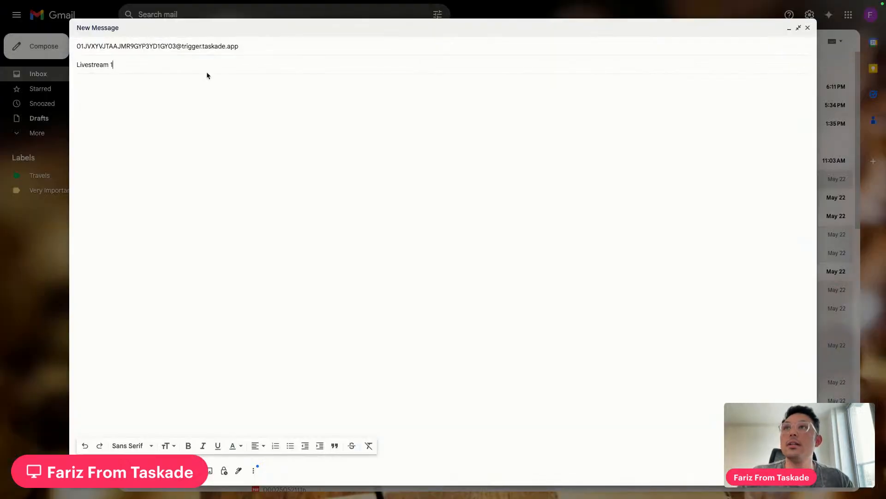
# Back in Taskade, review the settings of the filter, Customer Feedback Analysis, Add Task and Split into Paths steps.
pyautogui.click(200, 17)
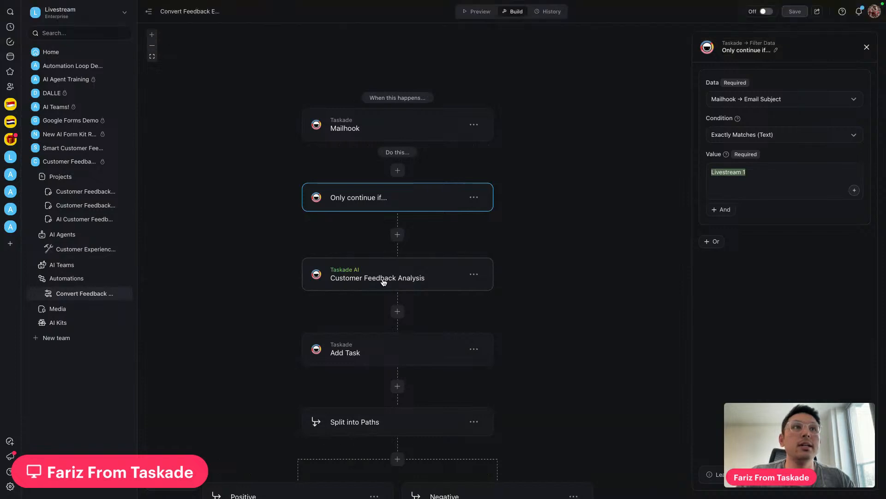
pyautogui.click(736, 171)
pyautogui.scroll(-1, 582, 171)
pyautogui.click(447, 254)
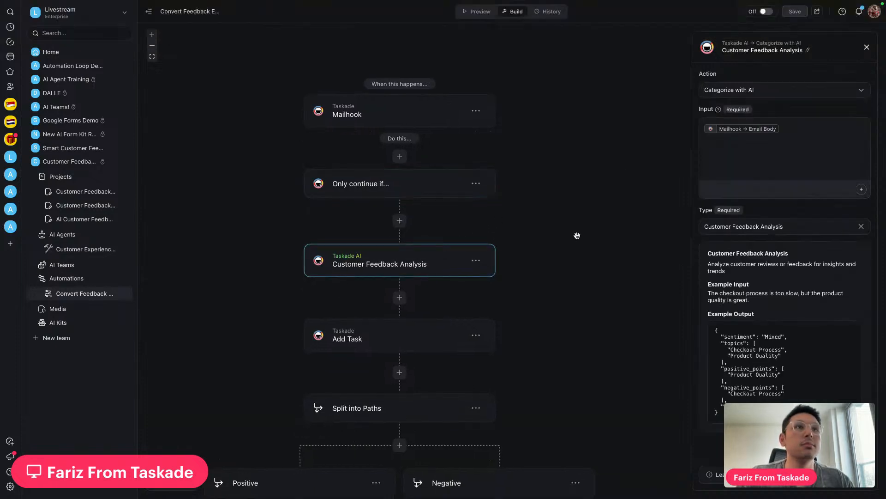
pyautogui.scroll(-1, 577, 235)
pyautogui.scroll(-1, 628, 247)
pyautogui.scroll(-2, 600, 256)
pyautogui.click(421, 267)
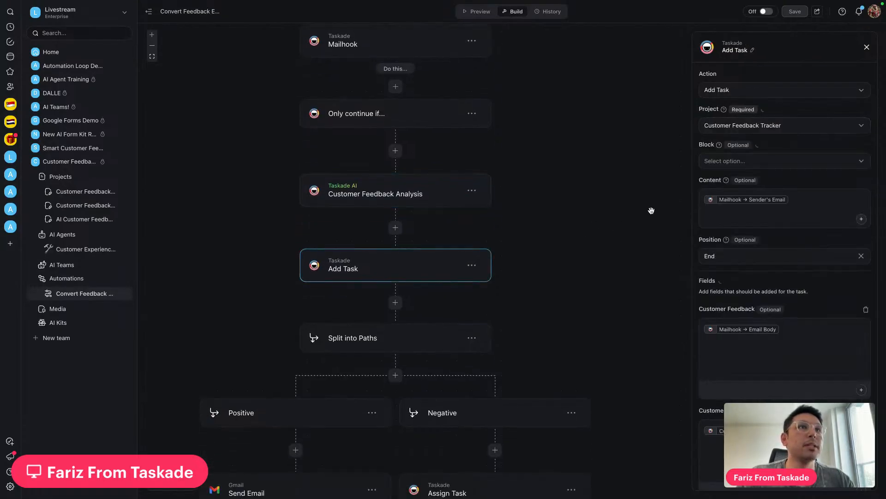
pyautogui.scroll(-1, 583, 236)
pyautogui.scroll(-4, 831, 306)
pyautogui.click(418, 331)
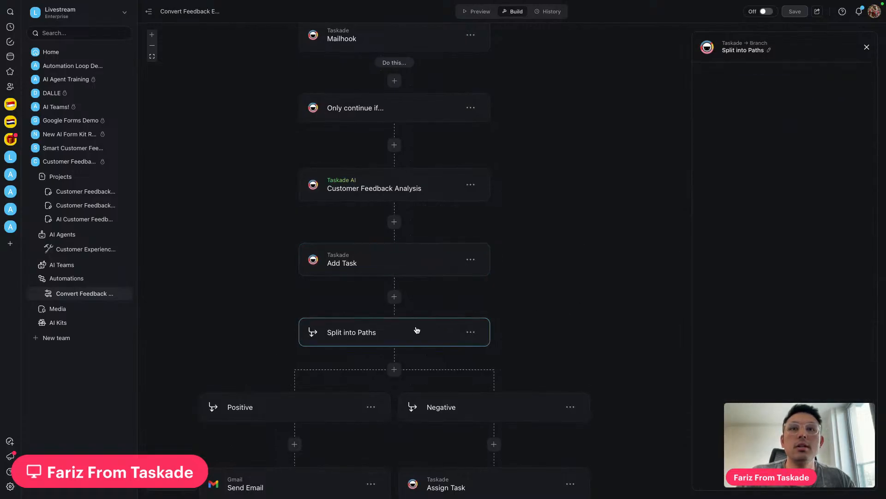
# Examine the Positive and Negative path conditions and the Send Email and Assign Task actions beneath them.
pyautogui.scroll(-1, 567, 284)
pyautogui.scroll(-5, 568, 283)
pyautogui.click(499, 265)
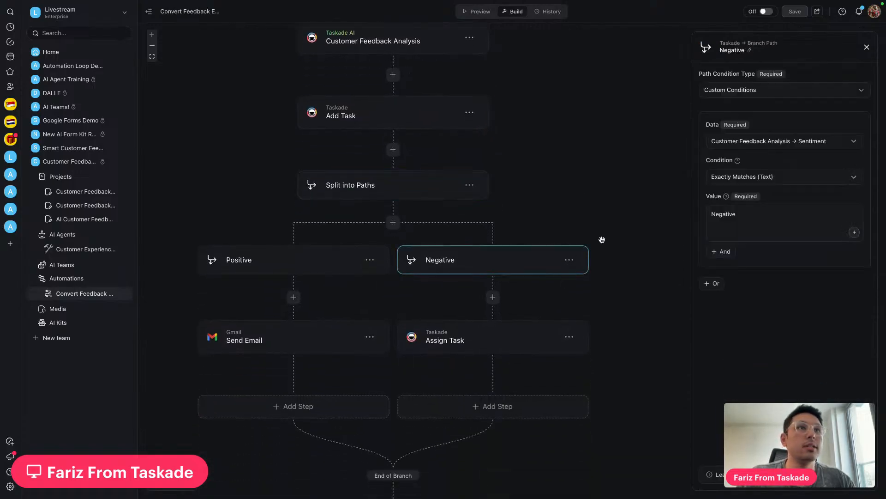
pyautogui.click(307, 259)
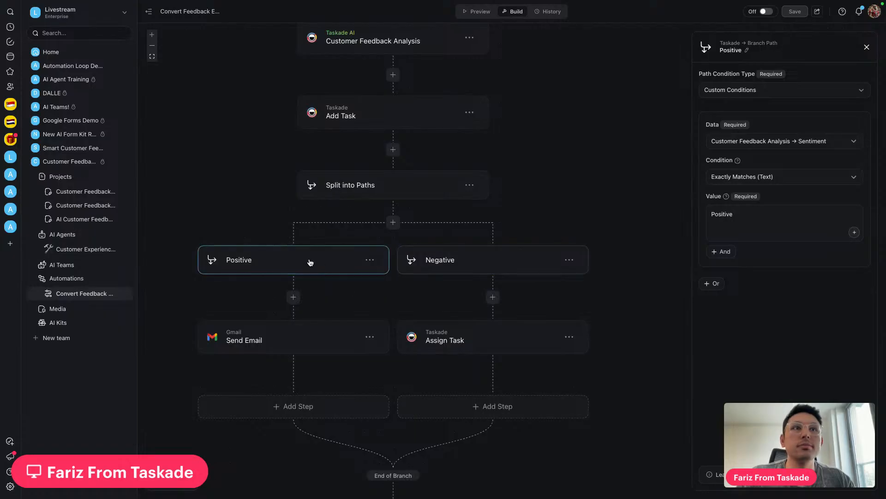
pyautogui.click(269, 343)
pyautogui.click(526, 343)
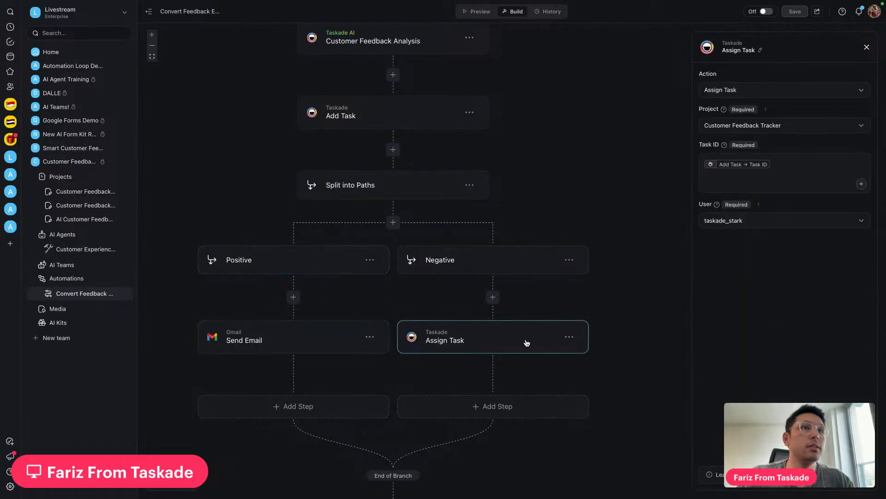
pyautogui.click(523, 261)
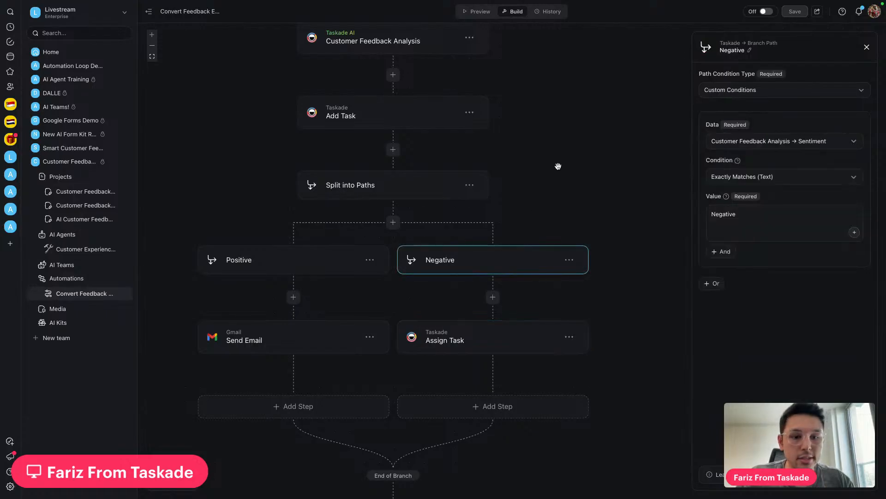
# In Gmail, start the message body with "I hated the food in the event. The potatoes were rotten and the music was too loud".
pyautogui.click(85, 20)
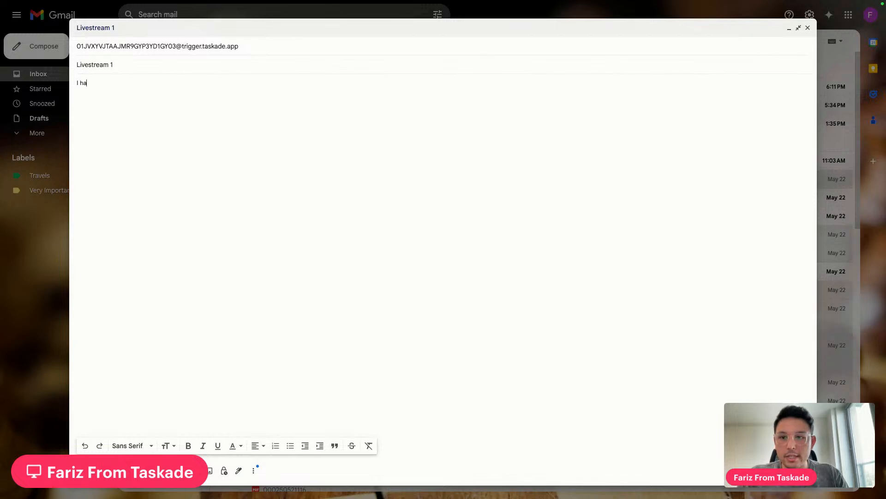
pyautogui.write('the')
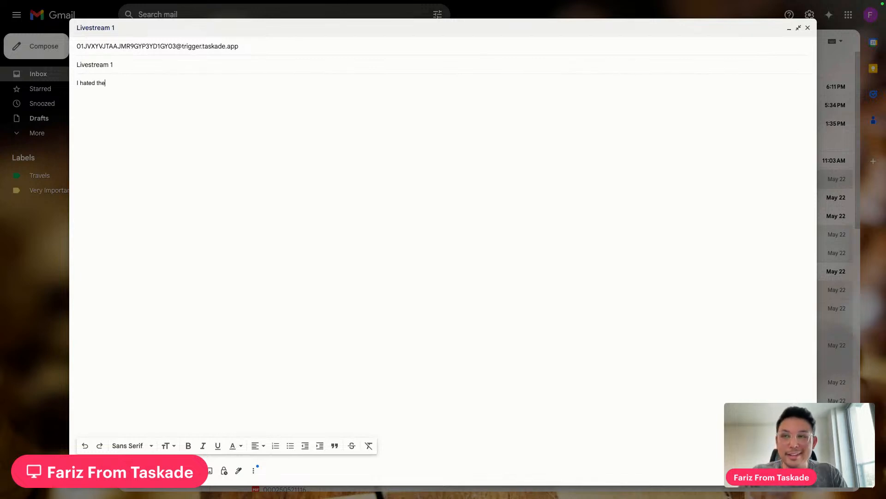
pyautogui.write(' food in the event. The potato')
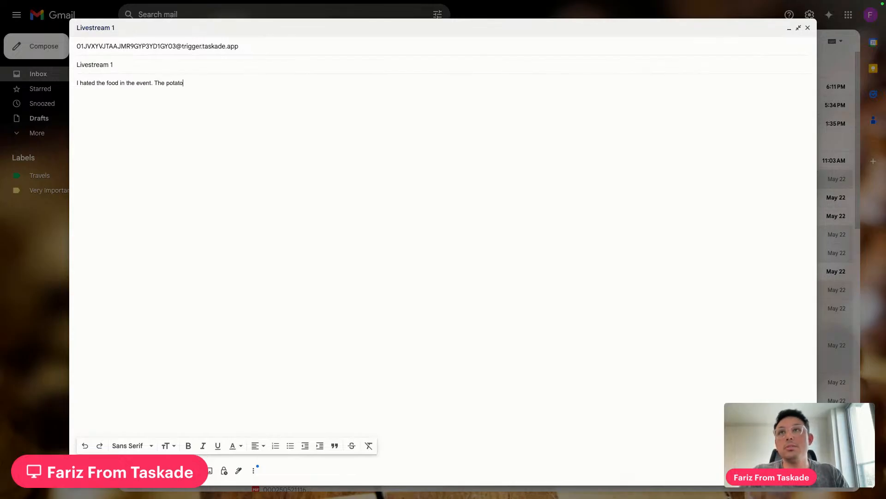
pyautogui.write('es were rotten')
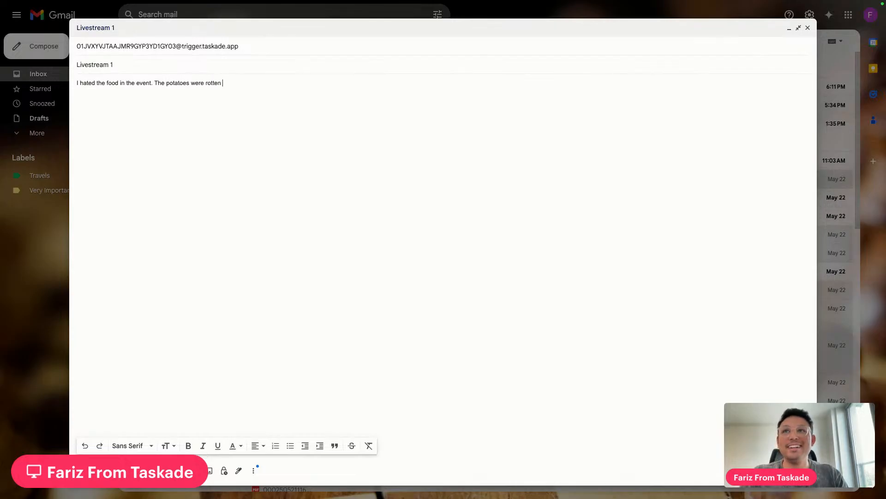
pyautogui.write(' and the music was too loud')
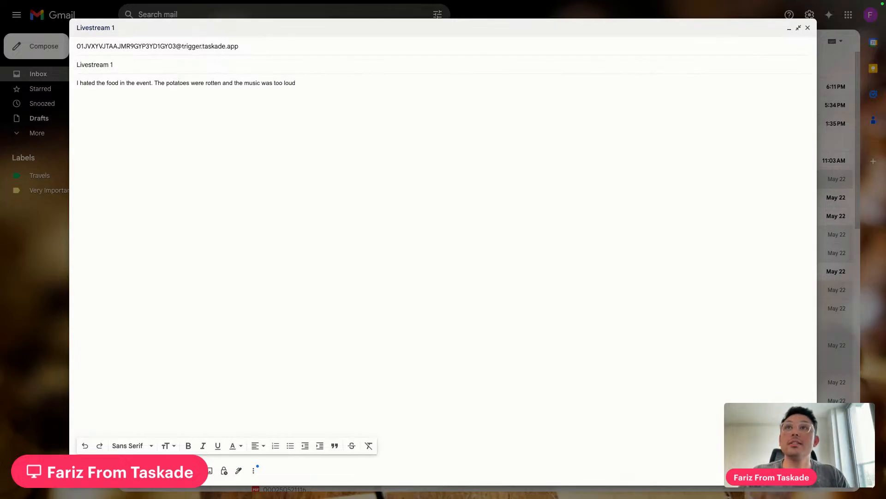
# Finish the body with ". The floor was too slippery. Waiters were excellent though. I had a bad time. Hate...." and send the message.
pyautogui.write('. The flo')
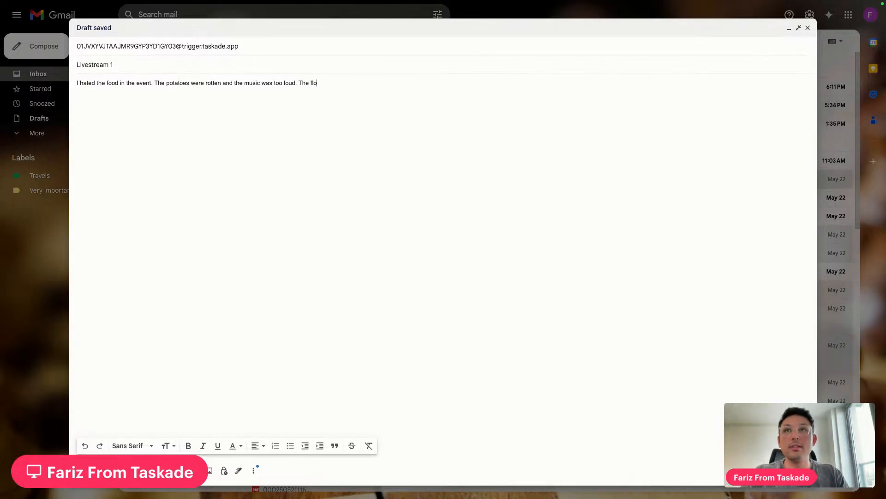
pyautogui.write('or was too slippery. Wai')
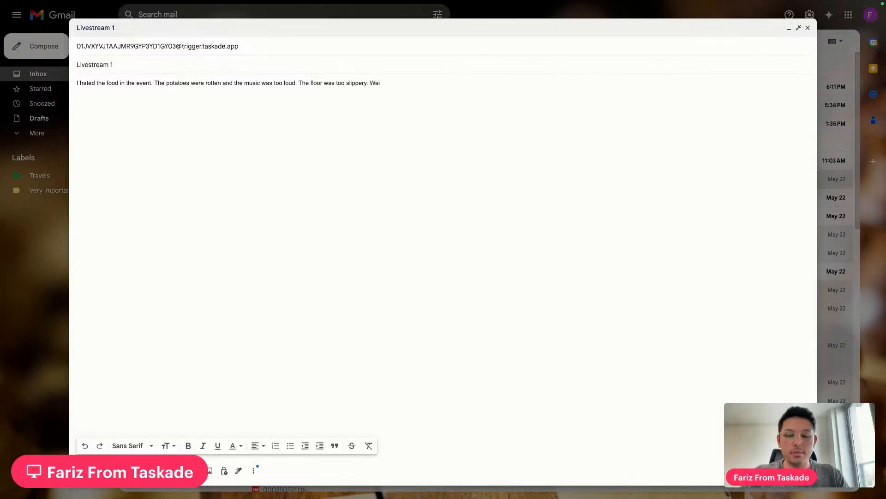
pyautogui.write('ters were excellent though.')
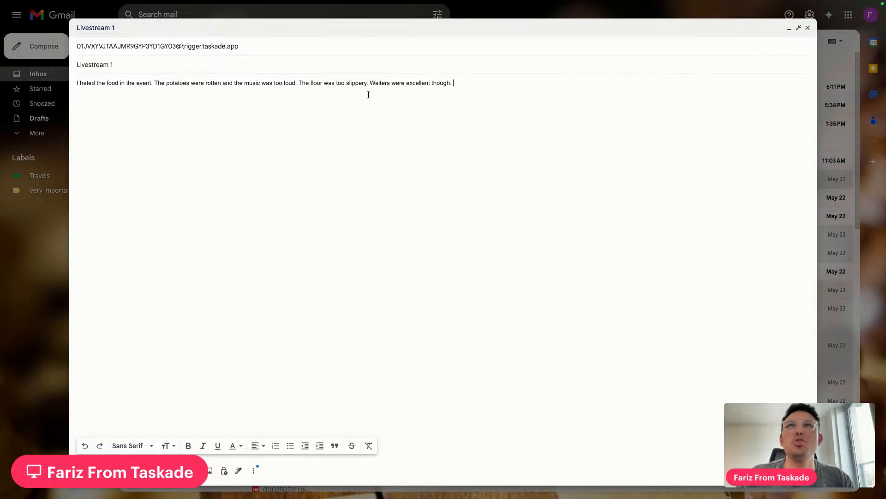
pyautogui.write('had a bad time.')
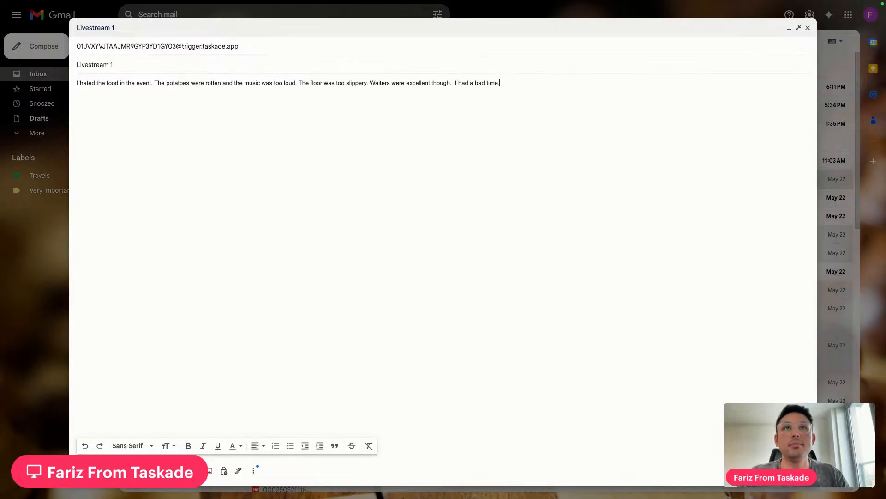
pyautogui.write(' Hate....')
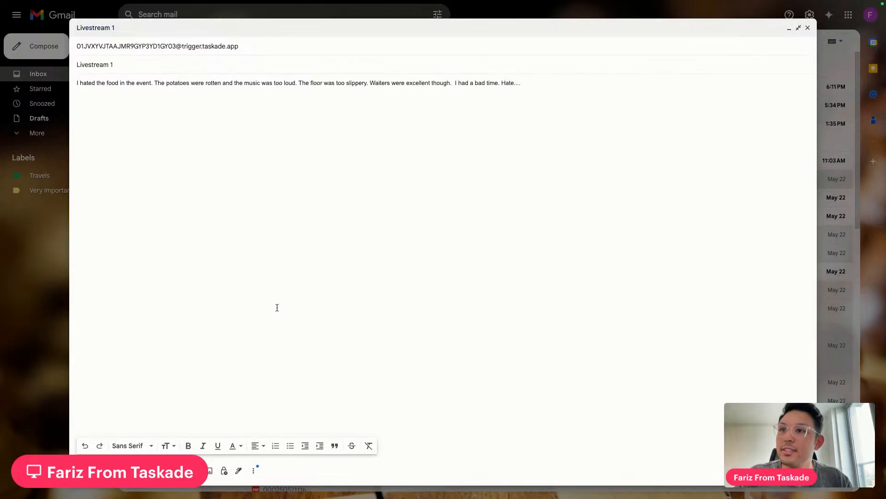
pyautogui.moveTo(193, 21)
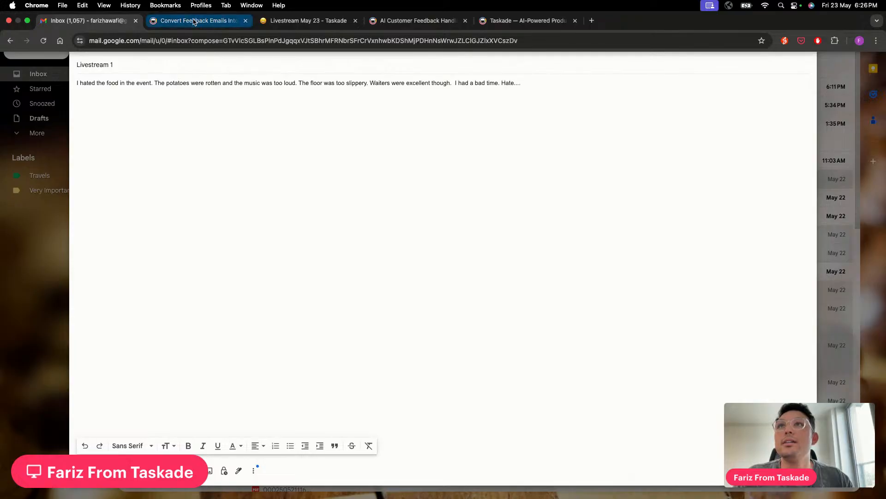
pyautogui.click(93, 470)
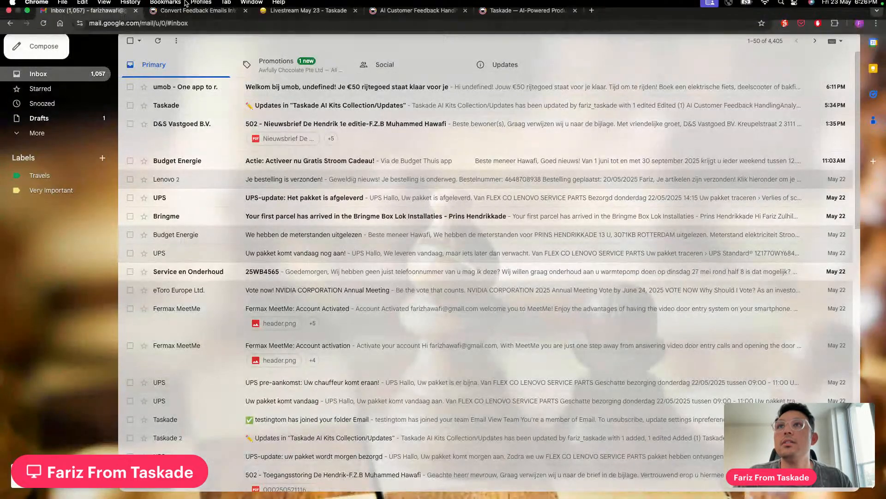
# Switch back to the Taskade automation and check its flow from the Mailhook trigger.
pyautogui.click(185, 3)
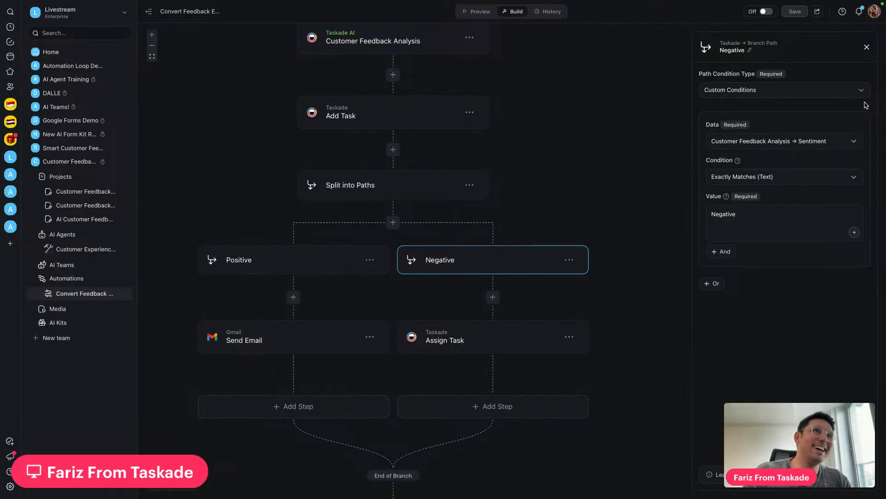
pyautogui.scroll(8, 644, 212)
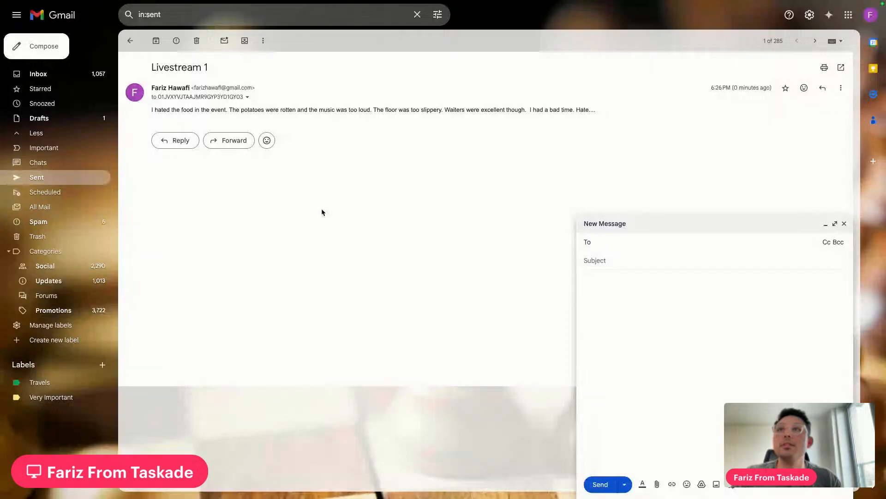
# In Gmail, copy the sent message's subject "Livestream 1" into the subject of the new message.
pyautogui.doubleClick(159, 67)
pyautogui.click(158, 67)
pyautogui.moveTo(152, 67); pyautogui.dragTo(241, 67)
pyautogui.hotkey('ctrl', 'c')
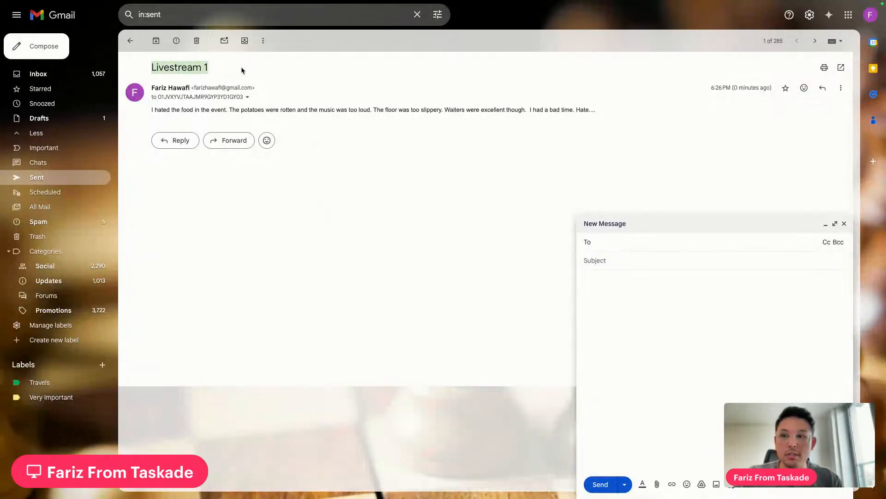
pyautogui.click(629, 261)
pyautogui.hotkey('ctrl', 'v')
# Copy the full feedback text of the sent message into the body of the new message.
pyautogui.moveTo(151, 111); pyautogui.dragTo(253, 110)
pyautogui.click(317, 109)
pyautogui.moveTo(607, 115); pyautogui.dragTo(152, 109)
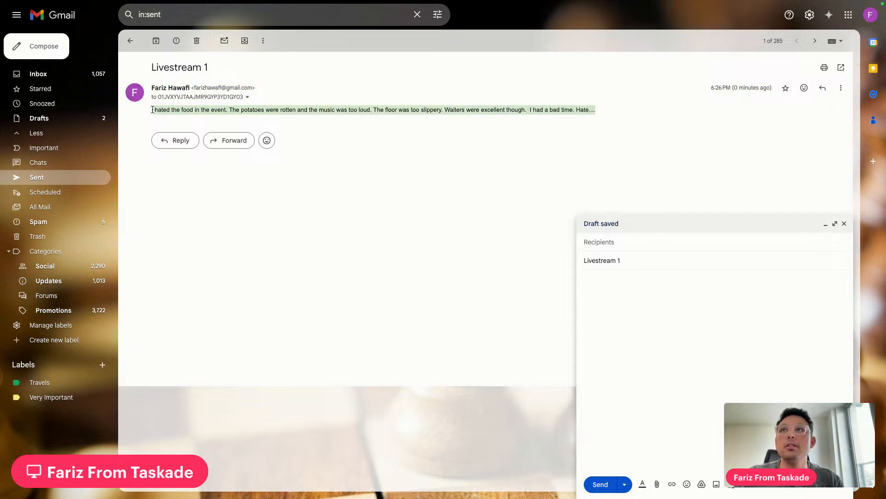
pyautogui.click(151, 110)
pyautogui.tripleClick(164, 112)
pyautogui.hotkey('ctrl', 'c')
pyautogui.click(595, 295)
pyautogui.hotkey('ctrl', 'v')
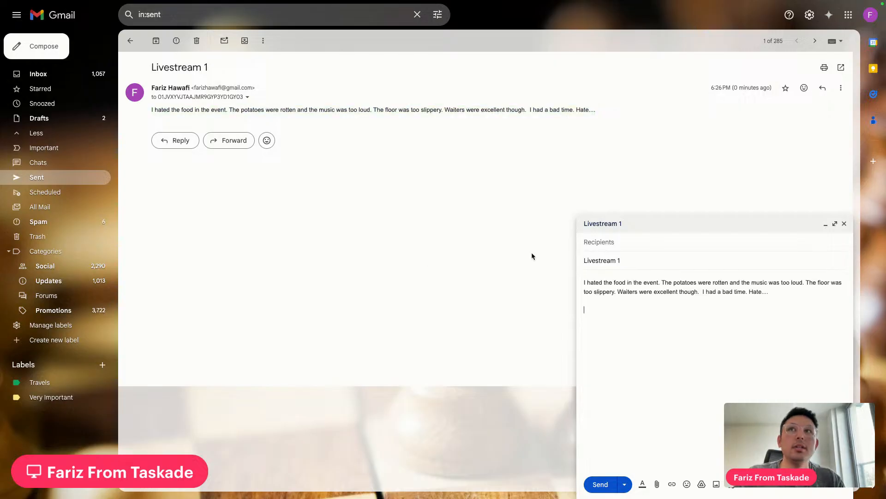
# Copy the Mailhook address from the sent message's details into the new message's recipient field and send the message.
pyautogui.click(247, 97)
pyautogui.moveTo(294, 123); pyautogui.dragTo(453, 125)
pyautogui.hotkey('ctrl', 'c')
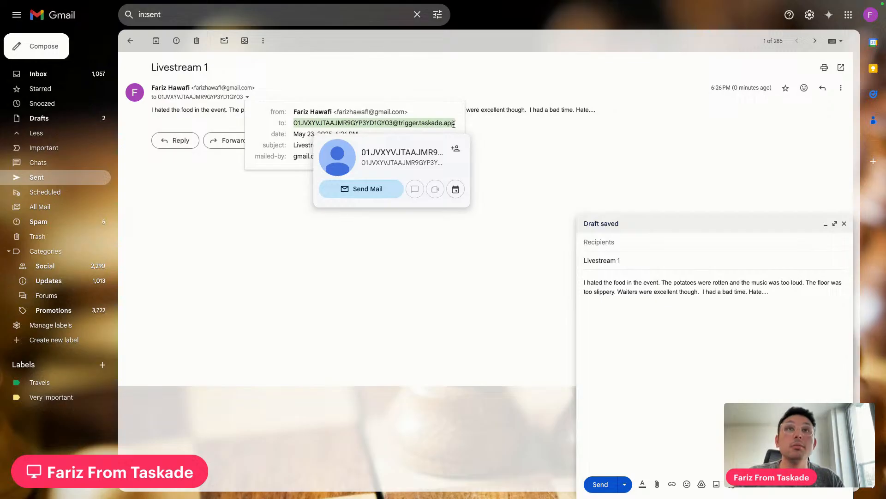
pyautogui.click(645, 244)
pyautogui.hotkey('ctrl', 'v')
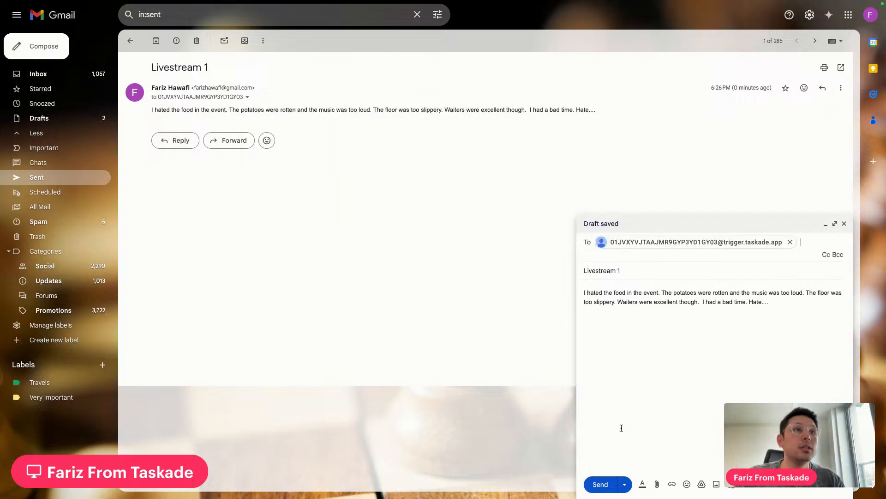
pyautogui.click(602, 343)
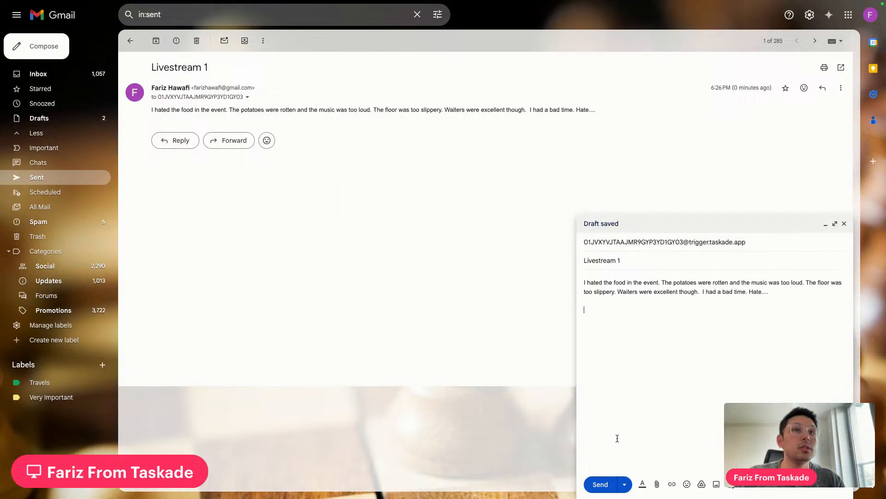
pyautogui.click(599, 483)
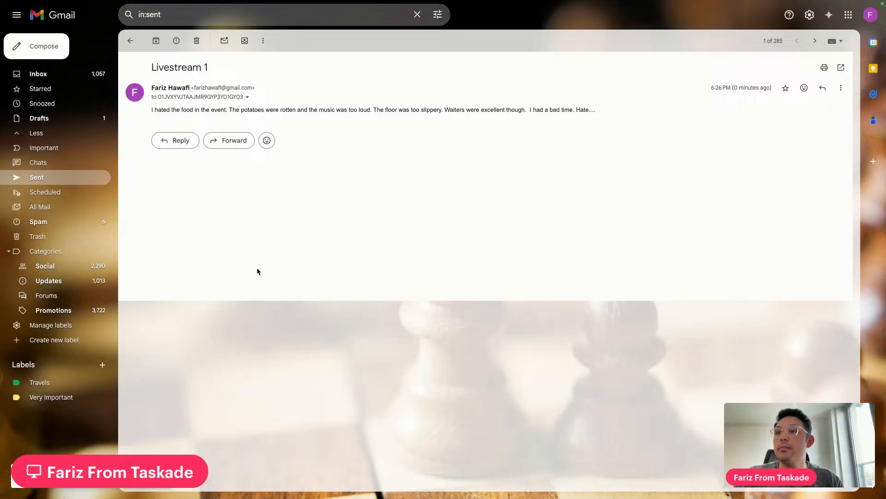
# Return to Taskade, open the automation's run history to check the test run, and reload the page.
pyautogui.click(199, 20)
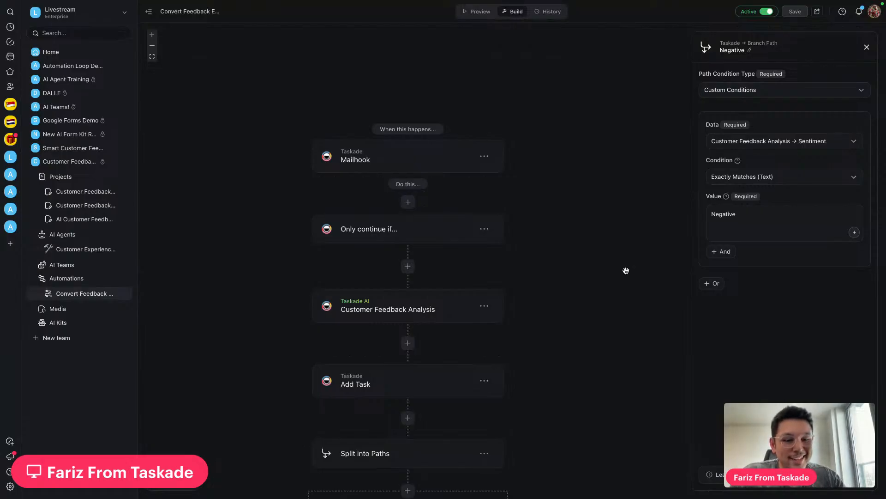
pyautogui.scroll(-1, 543, 257)
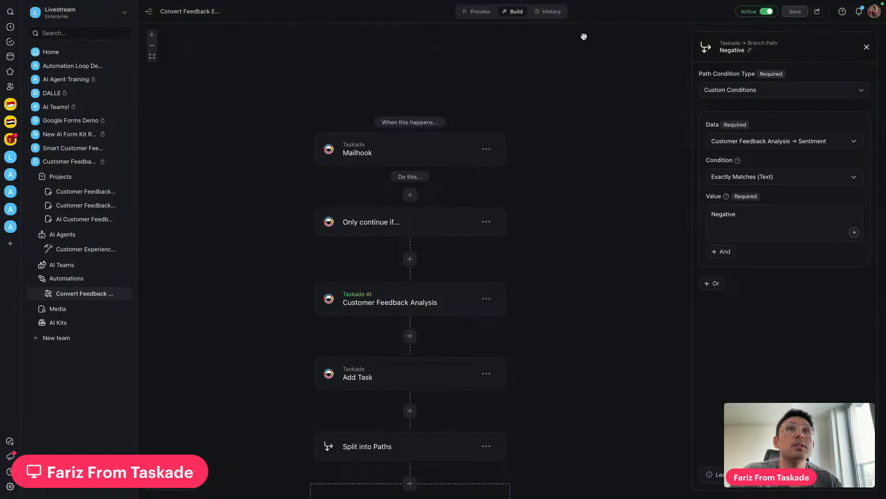
pyautogui.click(556, 15)
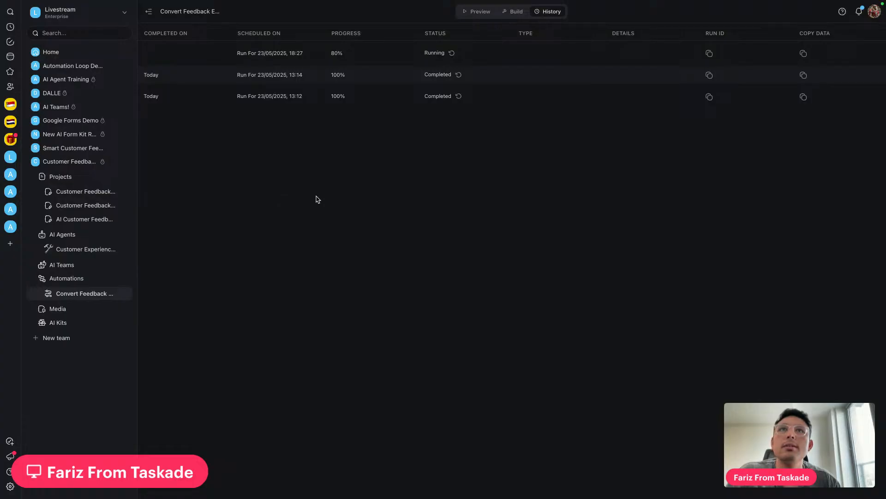
pyautogui.click(44, 41)
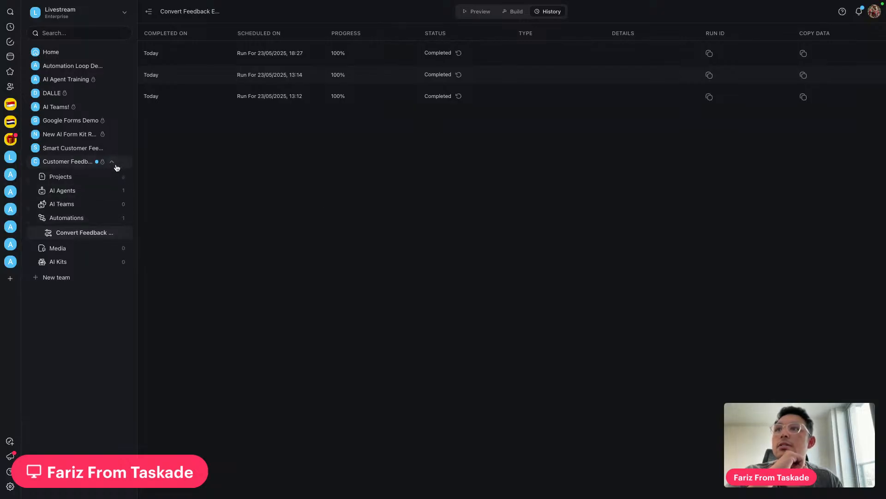
# Open the Customer Feedback Tracker project and read the logged row's full Customer Feedback and Suggested Action texts.
pyautogui.click(82, 177)
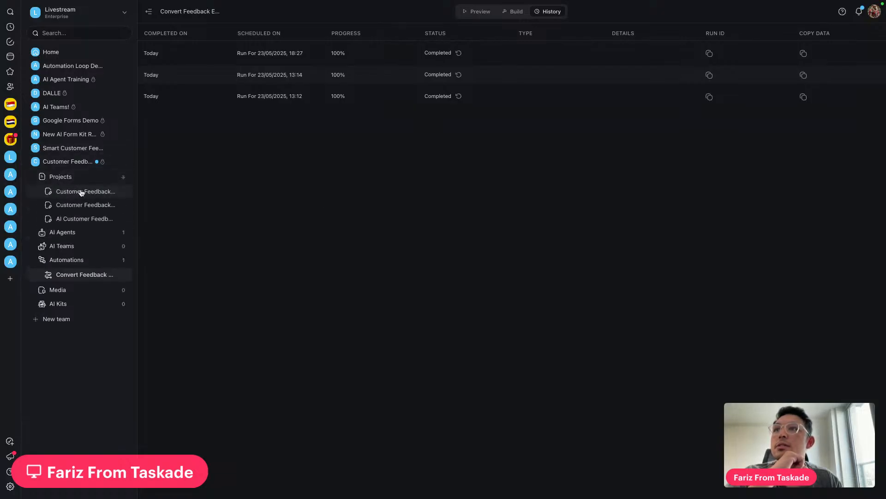
pyautogui.click(80, 197)
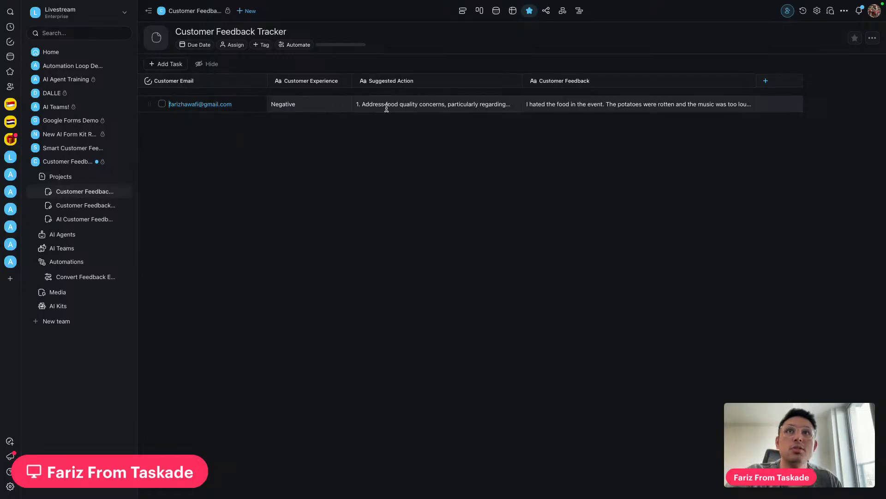
pyautogui.click(542, 101)
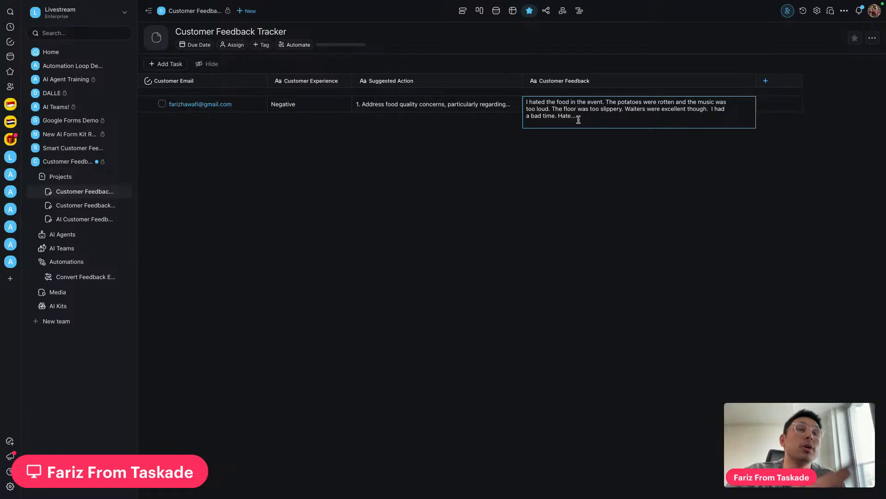
pyautogui.click(517, 119)
pyautogui.click(458, 106)
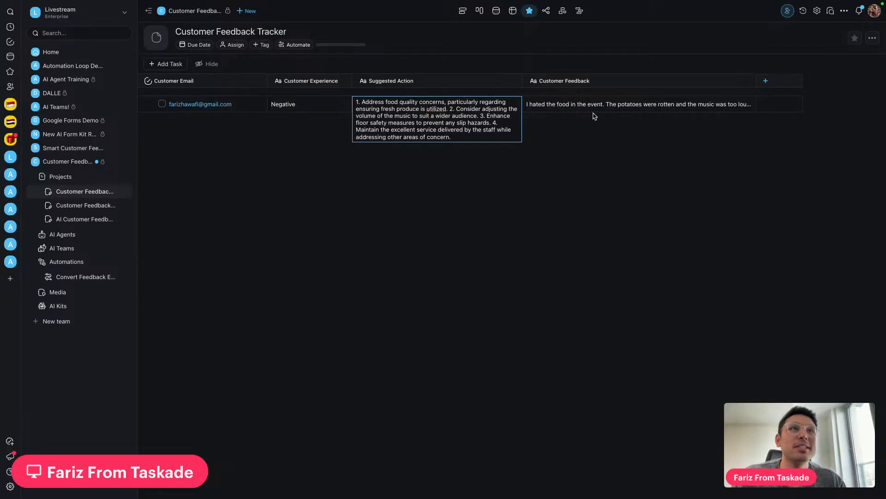
pyautogui.click(620, 105)
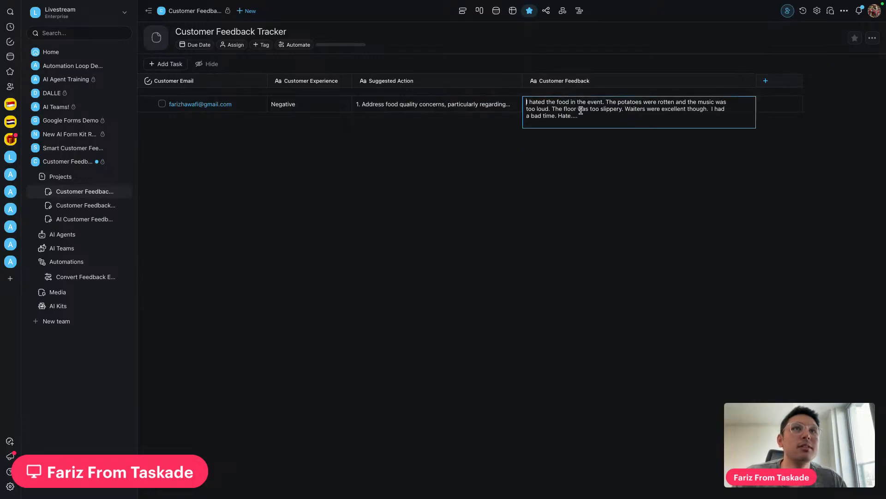
pyautogui.click(454, 101)
pyautogui.click(454, 101)
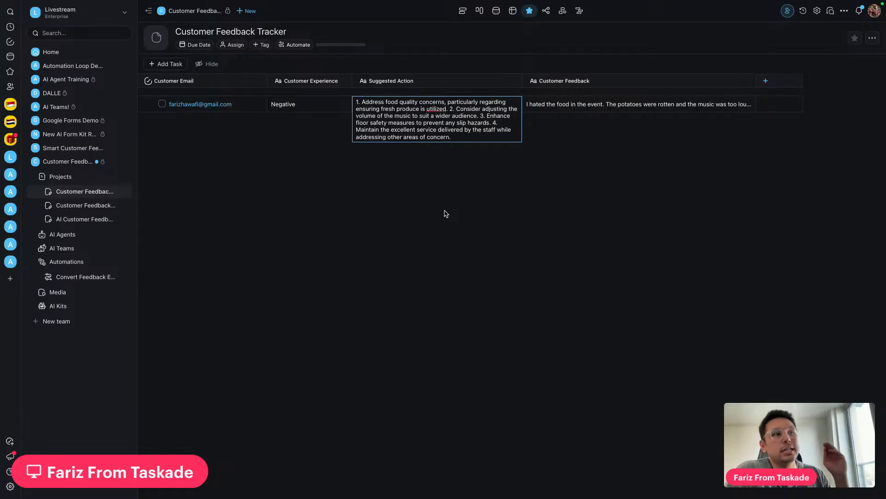
pyautogui.click(501, 221)
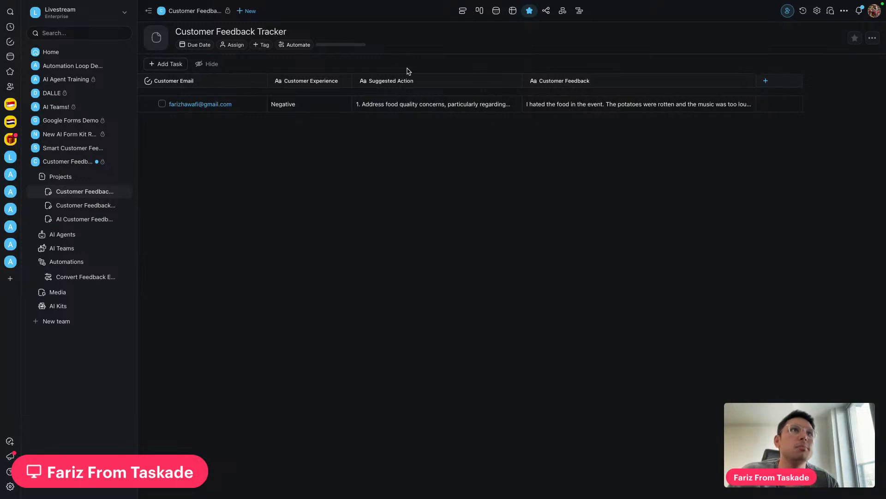
# Show the Assignee column in the Customer Feedback Tracker table.
pyautogui.click(209, 64)
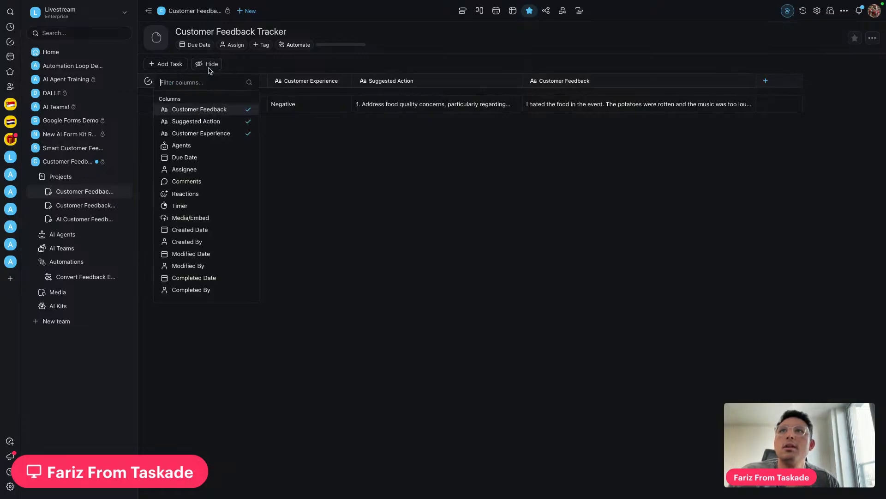
pyautogui.click(193, 171)
pyautogui.click(312, 195)
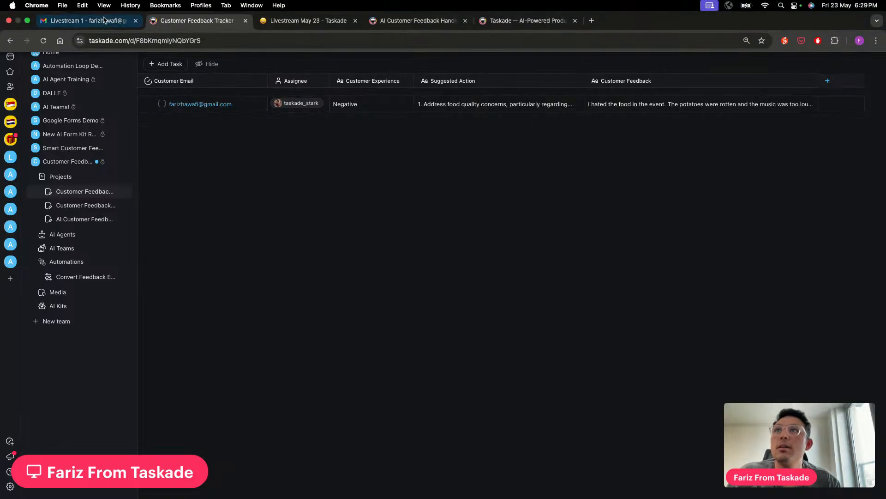
# In Gmail, start a new message and copy the Mailhook address from the sent message's details into its recipient field.
pyautogui.click(104, 21)
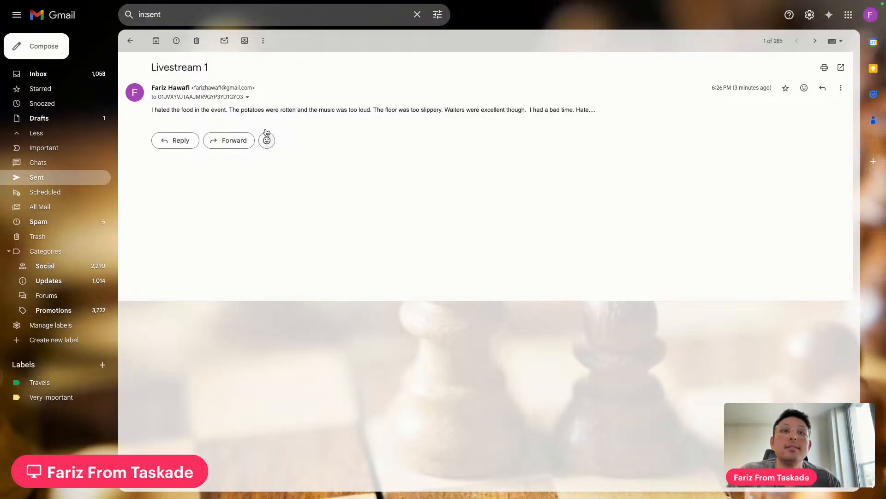
pyautogui.click(51, 46)
pyautogui.click(247, 97)
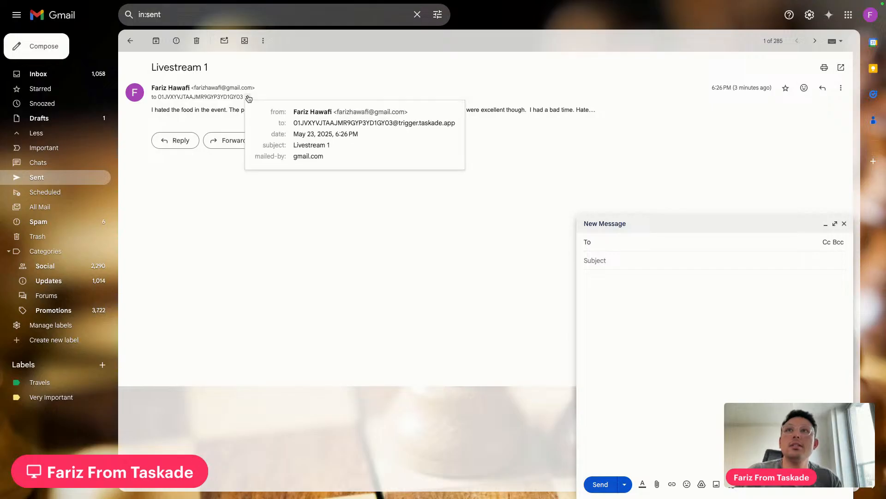
pyautogui.moveTo(298, 123)
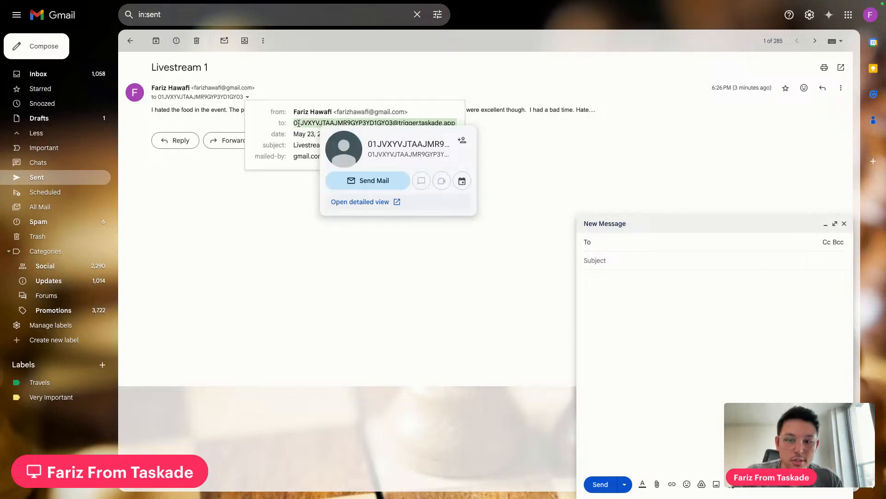
pyautogui.click(621, 243)
pyautogui.press('super+v')
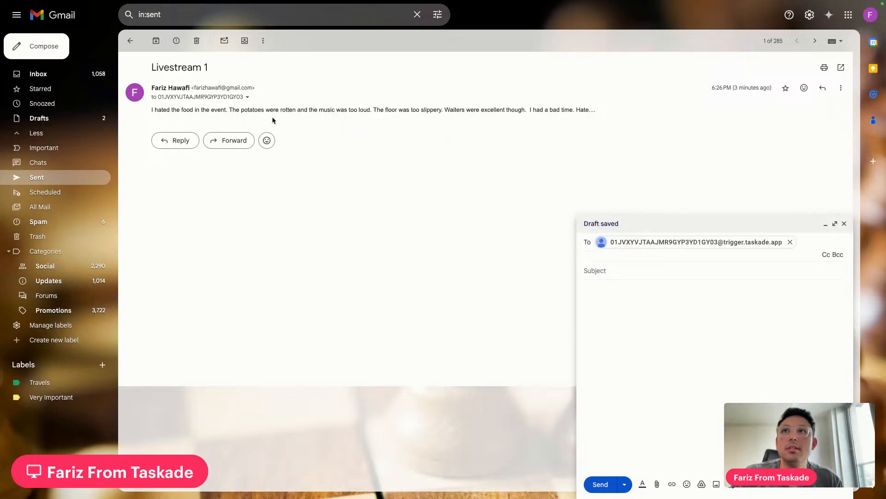
# Copy the sent message's subject "Livestream 1" into the new message's subject.
pyautogui.tripleClick(203, 70)
pyautogui.press('super+c')
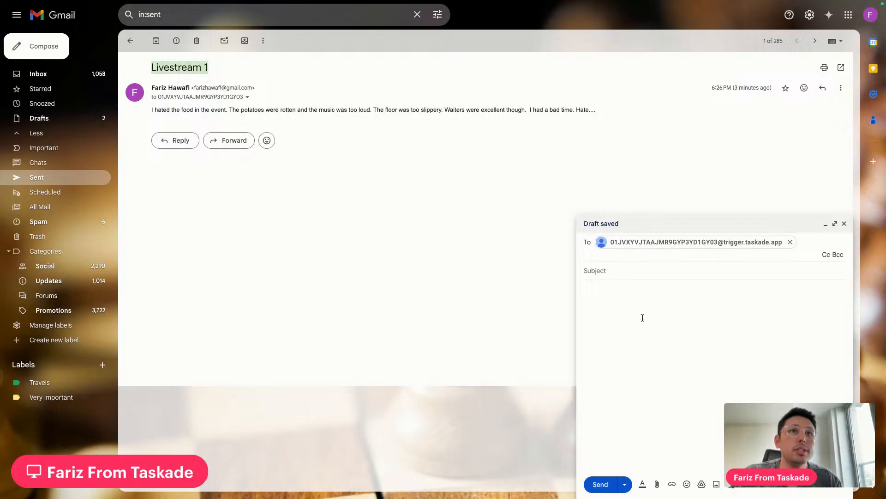
pyautogui.click(658, 275)
pyautogui.press('super+v')
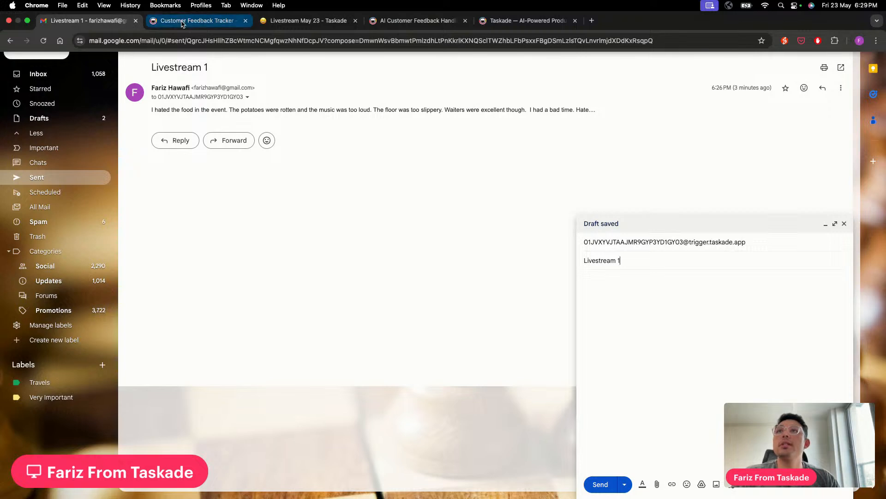
# Return to the feedback automation in Taskade, set the negative path's Assign Task user to testingtom, and save the automation.
pyautogui.click(194, 21)
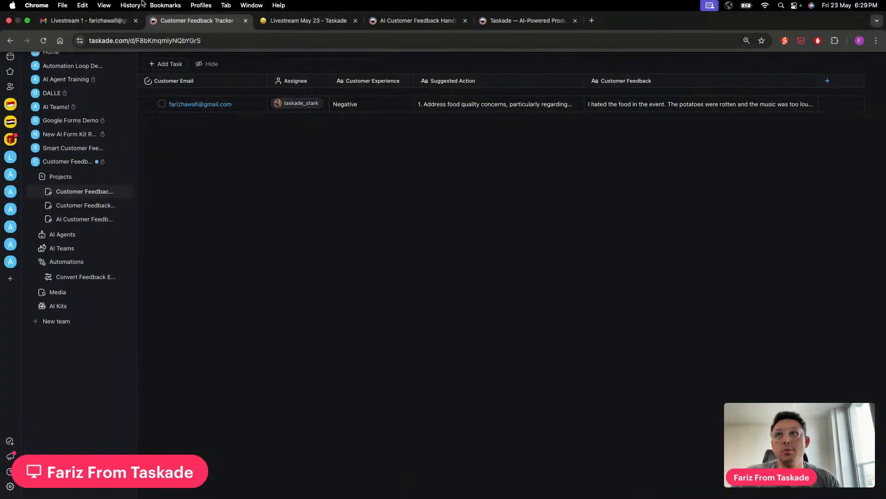
pyautogui.click(285, 24)
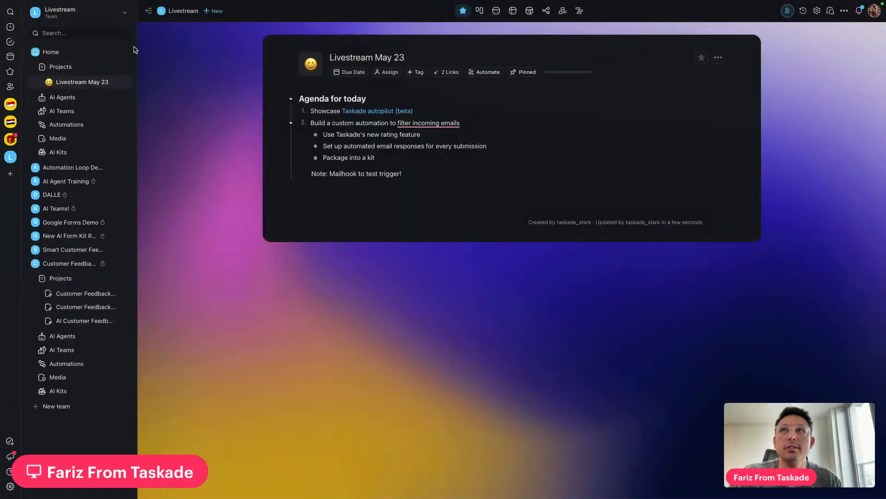
pyautogui.click(198, 20)
pyautogui.click(81, 277)
pyautogui.scroll(-4, 560, 348)
pyautogui.scroll(-3, 560, 349)
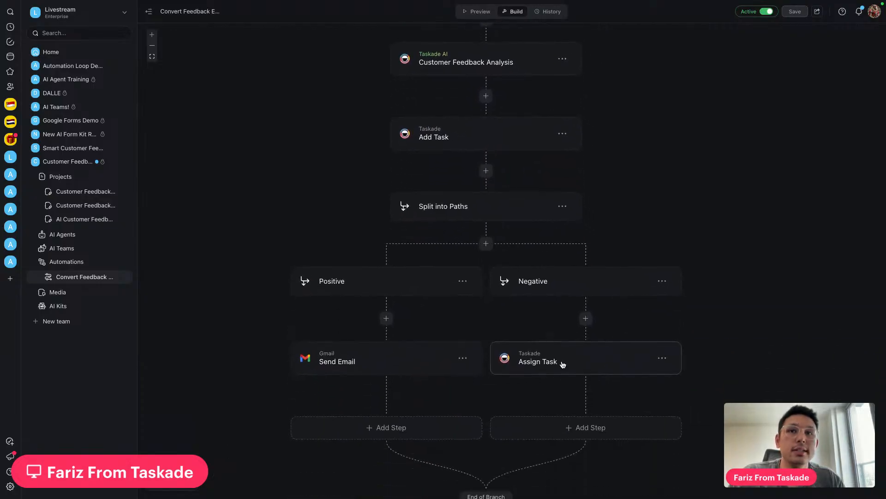
pyautogui.click(625, 358)
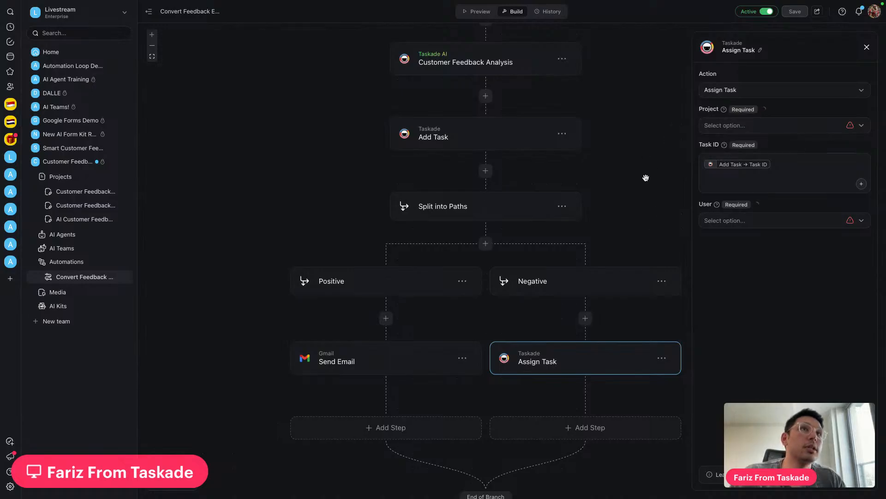
pyautogui.click(733, 225)
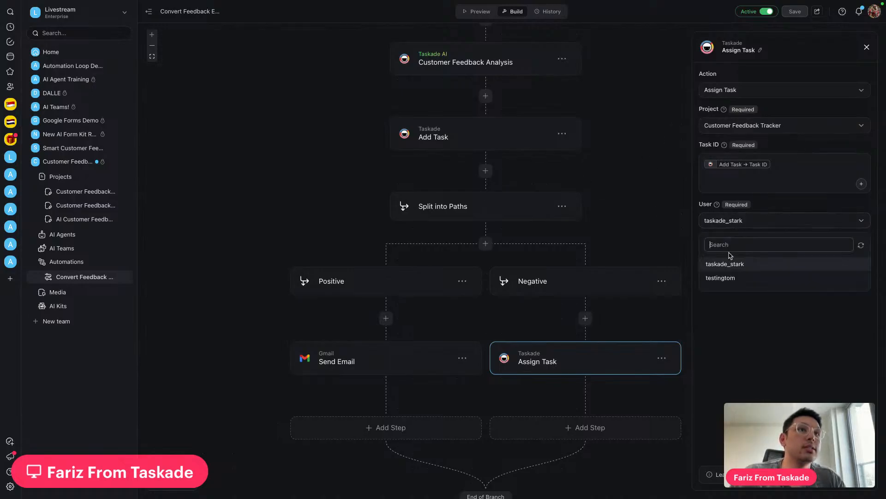
pyautogui.click(722, 279)
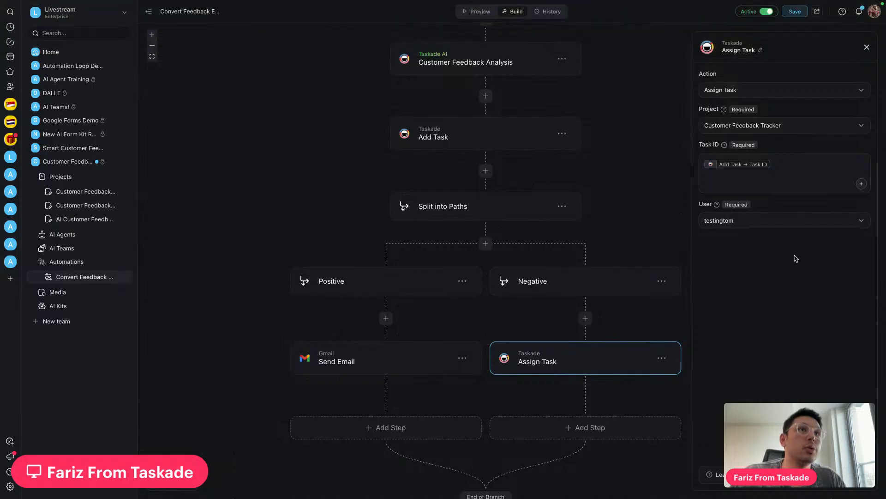
pyautogui.click(794, 11)
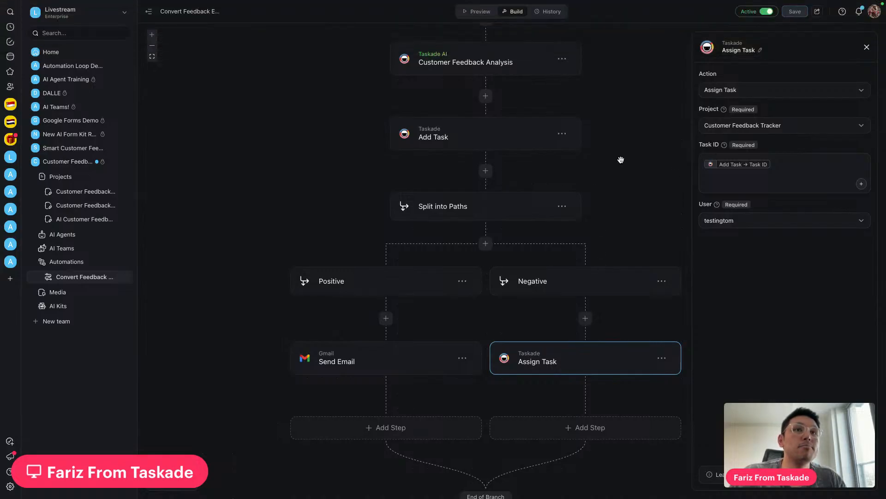
# In the Gmail draft, write the body text "I did not like the drinks. The water was salty and the temperature was too cold.".
pyautogui.click(92, 21)
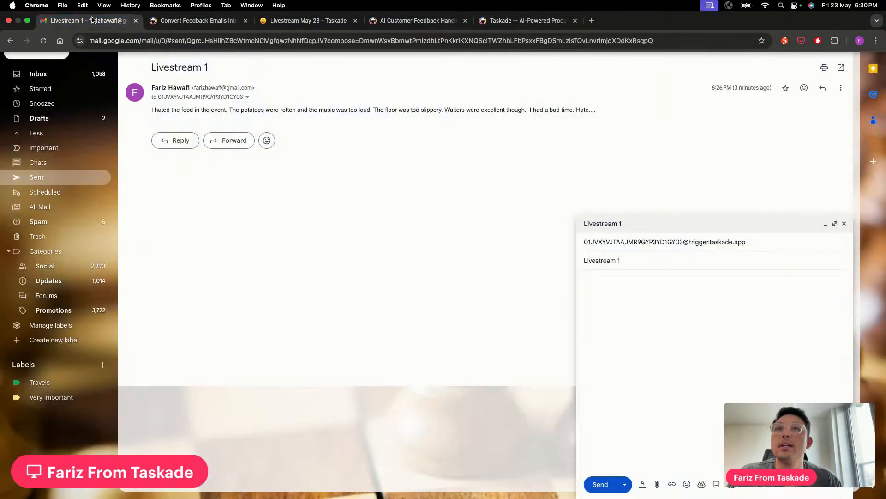
pyautogui.click(678, 338)
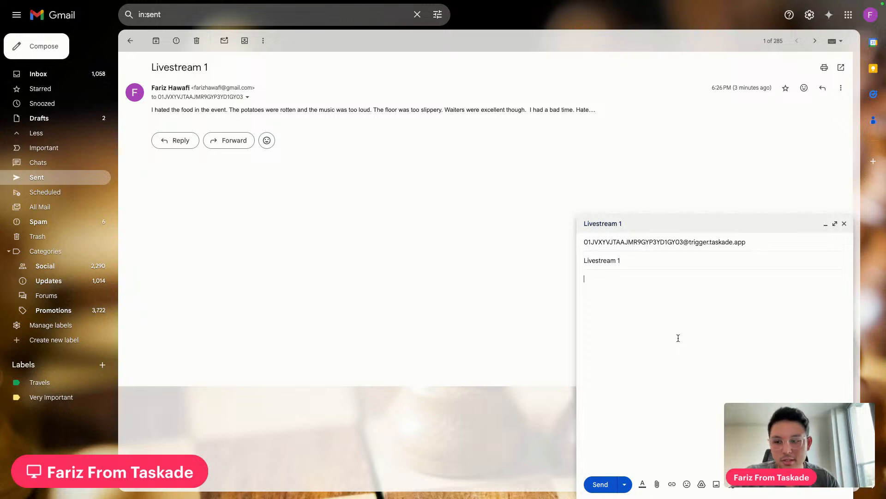
pyautogui.write('did n')
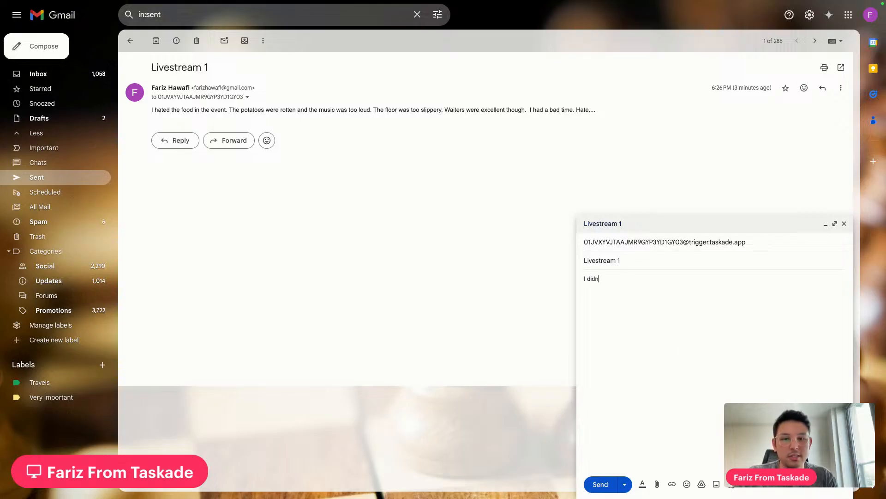
pyautogui.write('ot like the drinks. The water was salty and the temperature was s')
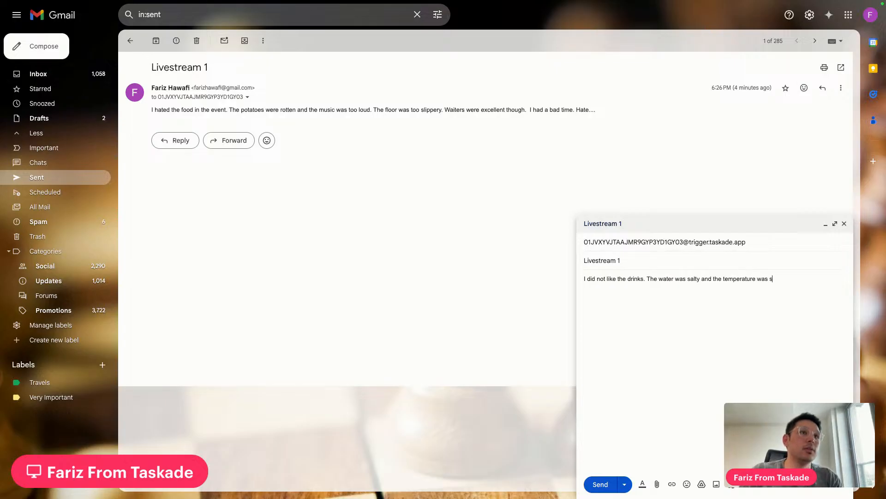
pyautogui.press('BackSpace')
pyautogui.write('too cold.')
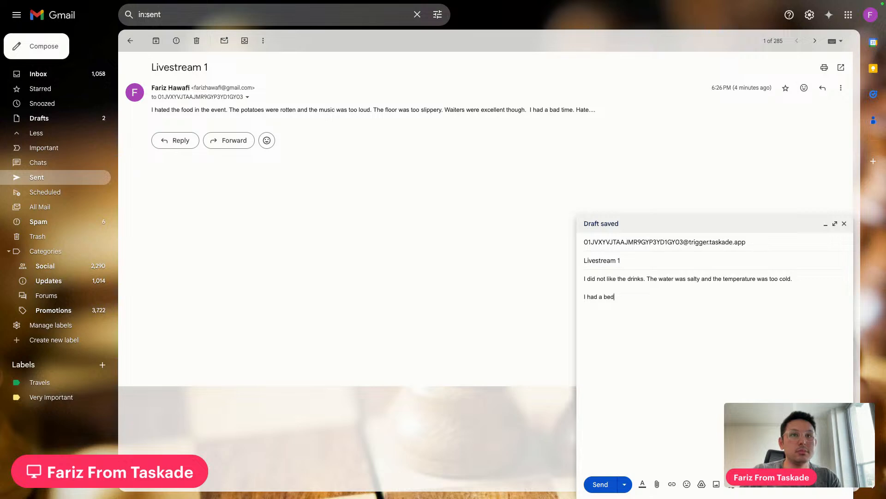
# Complete the second paragraph as "I had a bad time and will report this to authorities" and send the message.
pyautogui.press('BackSpace')
pyautogui.press('BackSpace')
pyautogui.write('ad time')
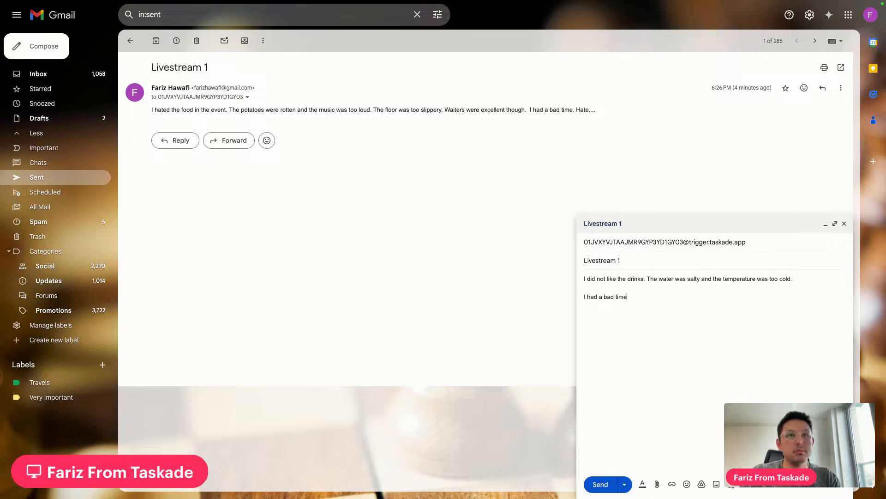
pyautogui.write(' and will report this to authorities')
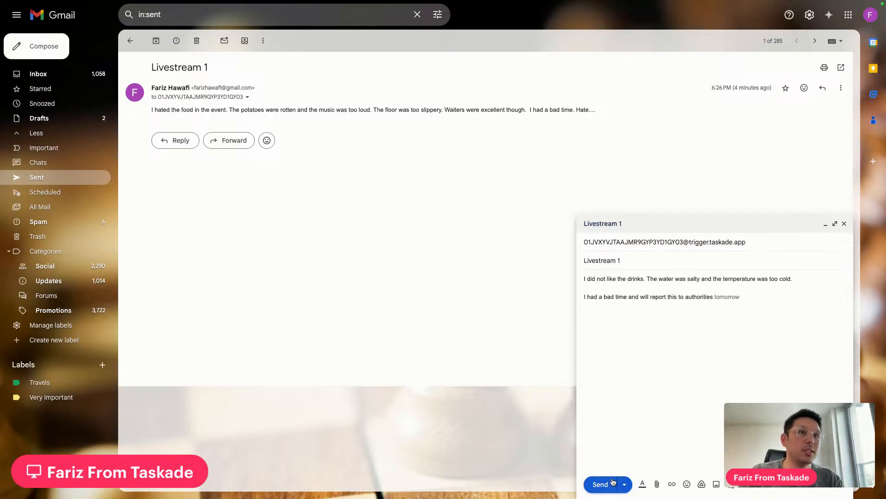
pyautogui.click(663, 297)
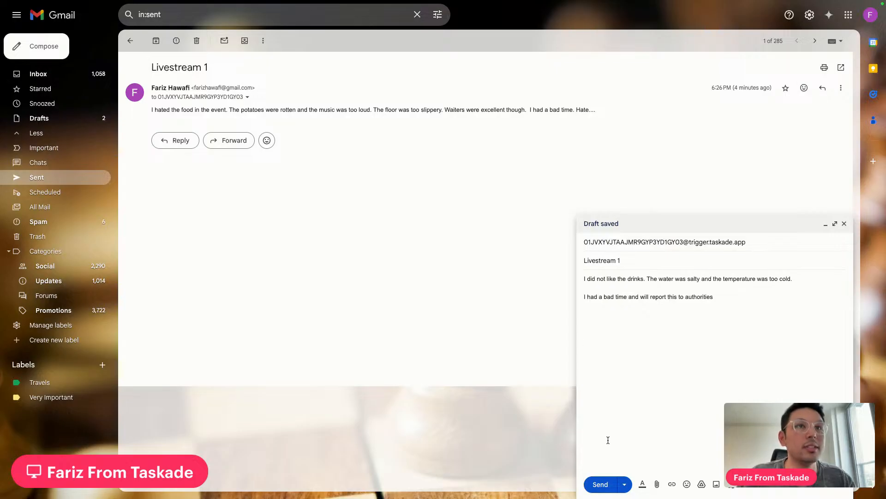
pyautogui.click(601, 485)
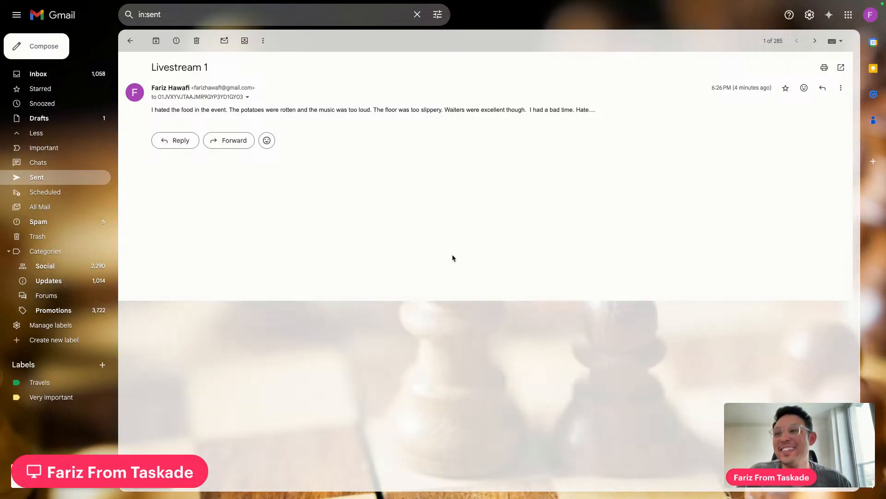
# Start forwarding the sent "Livestream 1" message in Gmail, leaving the recipient field empty.
pyautogui.moveTo(158, 1)
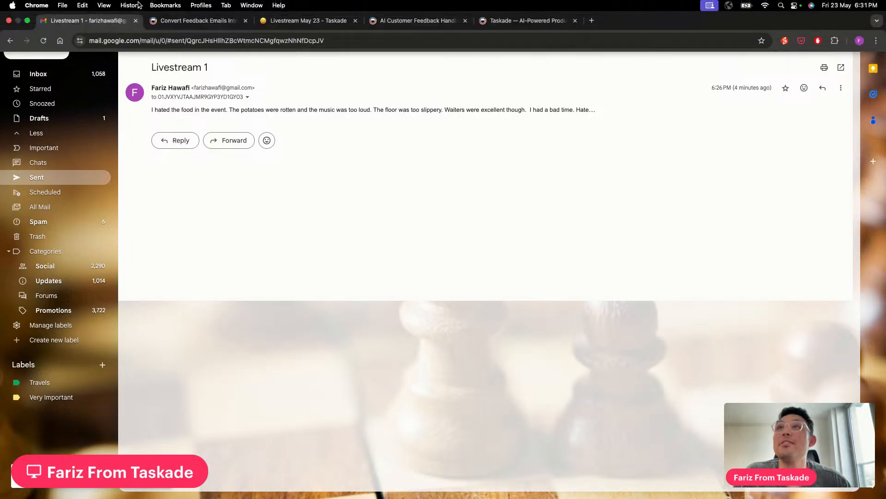
pyautogui.click(202, 21)
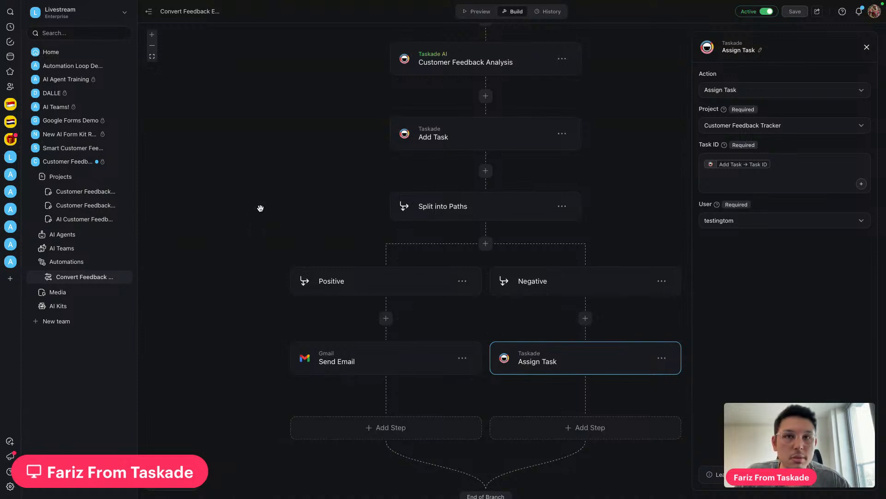
pyautogui.click(111, 15)
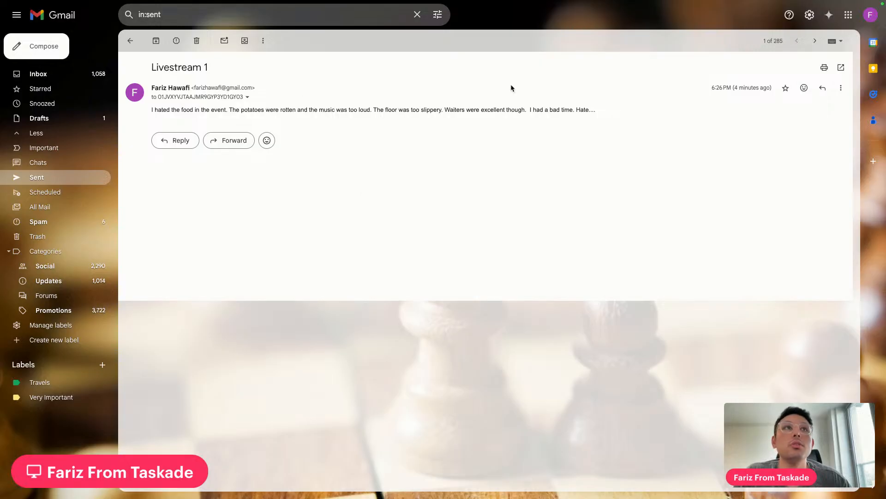
pyautogui.click(842, 89)
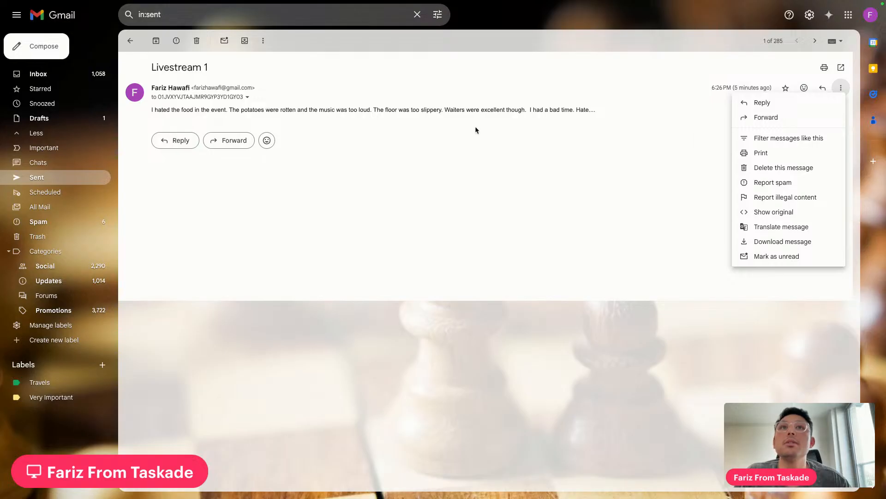
pyautogui.click(767, 117)
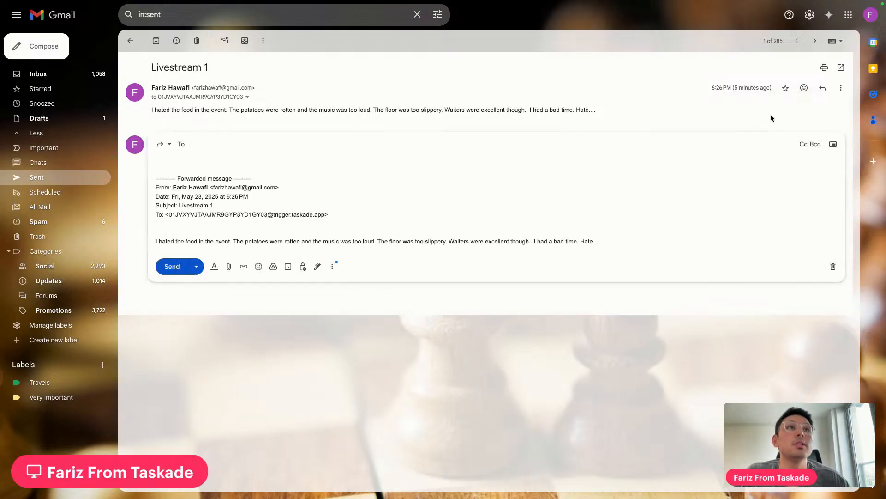
pyautogui.write('Livestream 1')
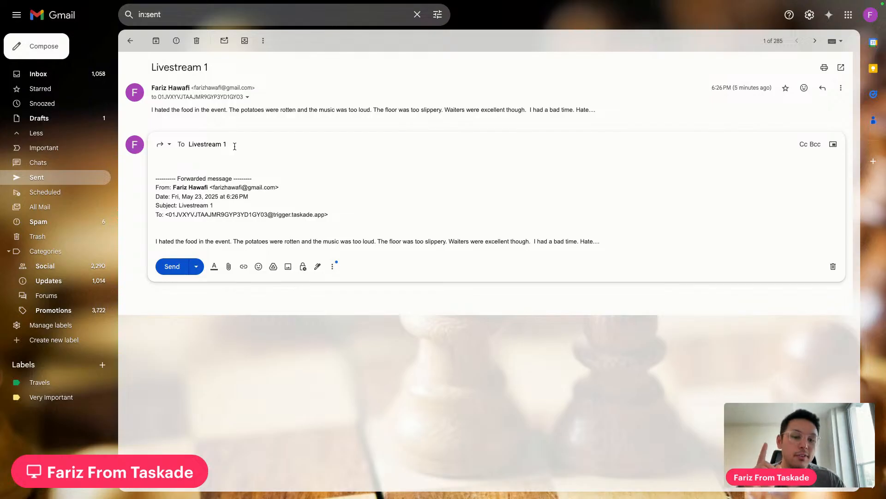
pyautogui.moveTo(242, 144); pyautogui.dragTo(189, 147)
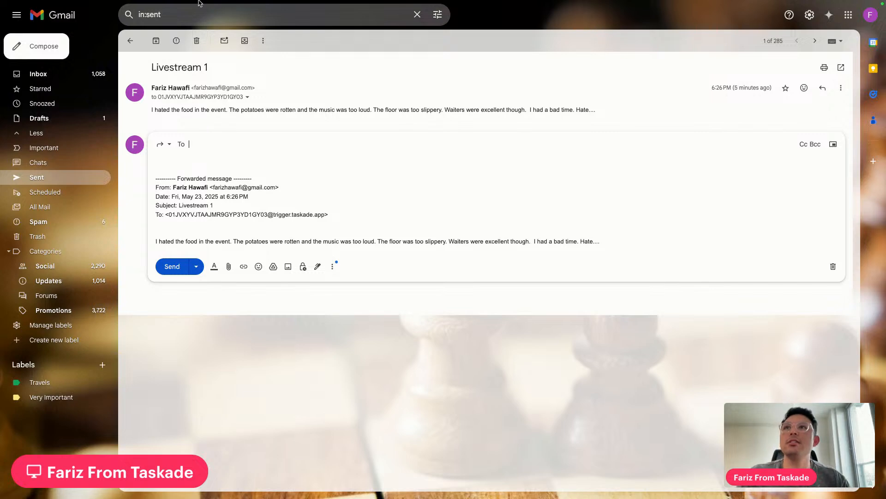
# Switch to the feedback automation in Taskade and copy the Mailhook trigger's unique email address.
pyautogui.click(181, 21)
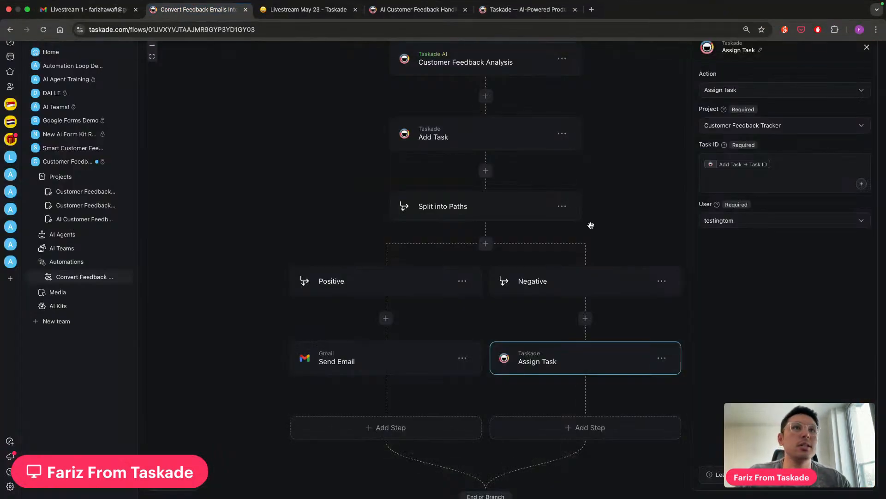
pyautogui.scroll(5, 520, 226)
pyautogui.click(481, 119)
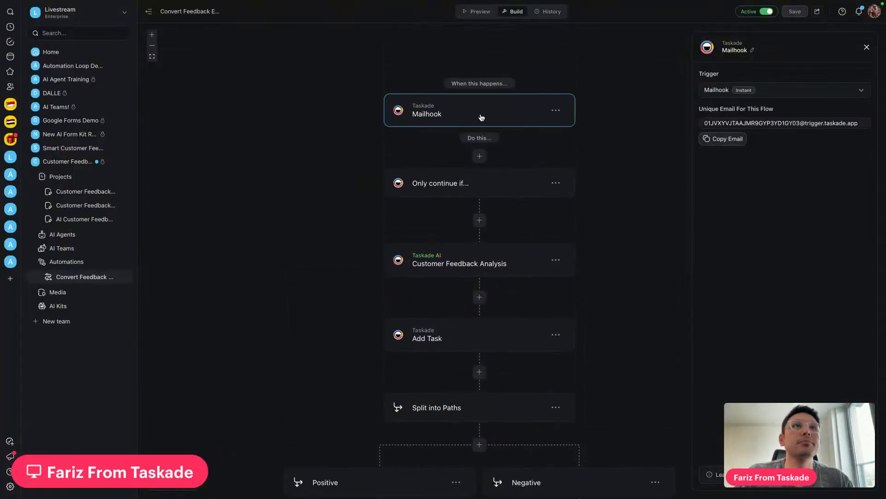
pyautogui.click(722, 140)
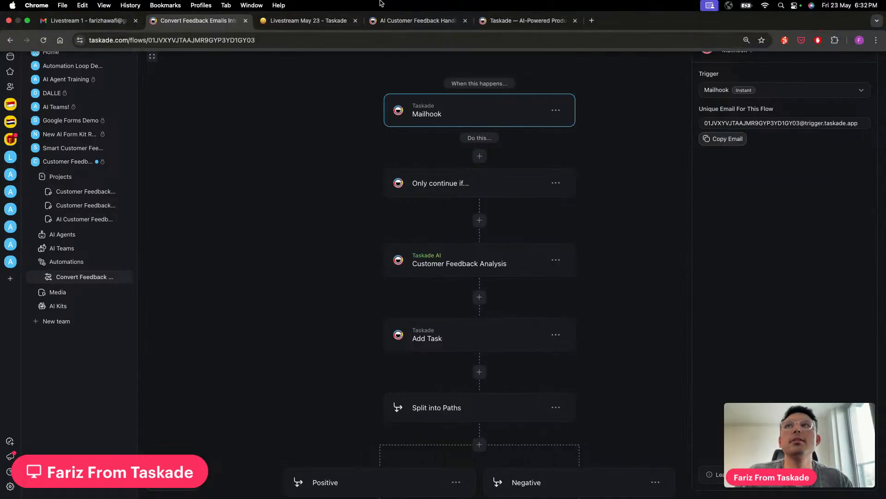
# Return to Gmail, enter the copied Mailhook address as the forward's recipient, and send the message.
pyautogui.click(88, 21)
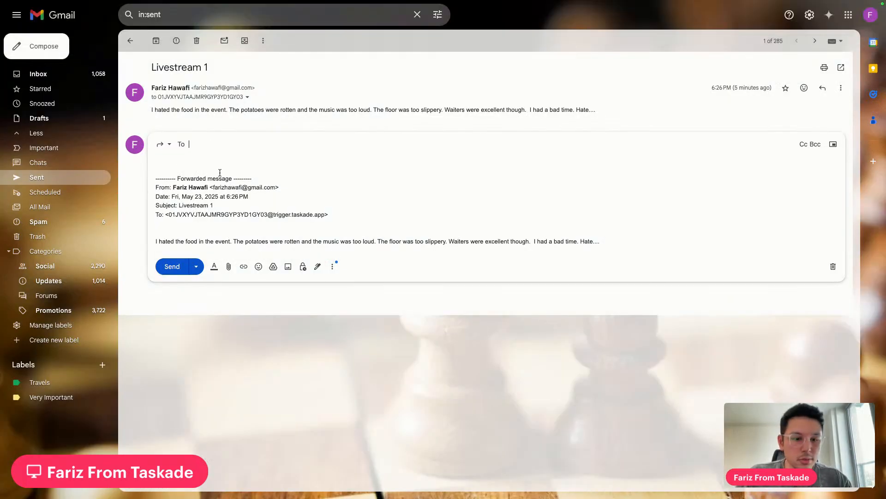
pyautogui.hotkey('ctrl', 'v')
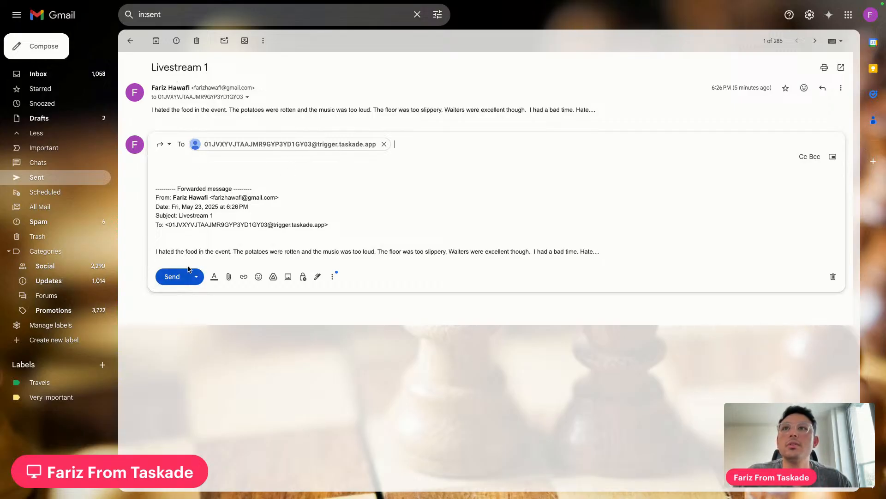
pyautogui.click(175, 276)
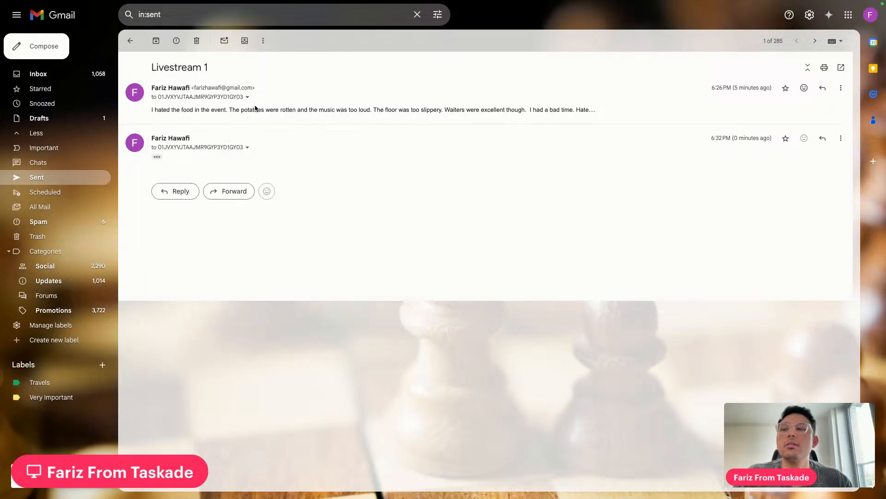
# In Taskade, review the automation's "Only continue if..." filter and refresh its run history.
pyautogui.click(198, 18)
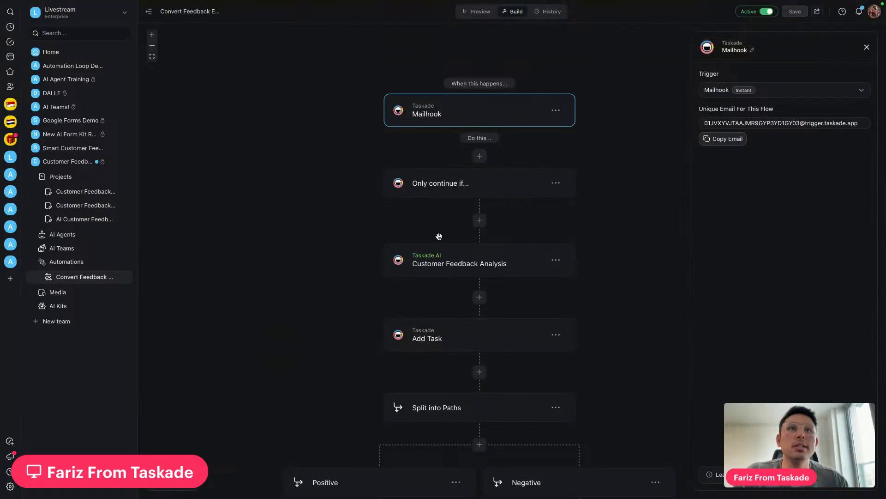
pyautogui.click(505, 191)
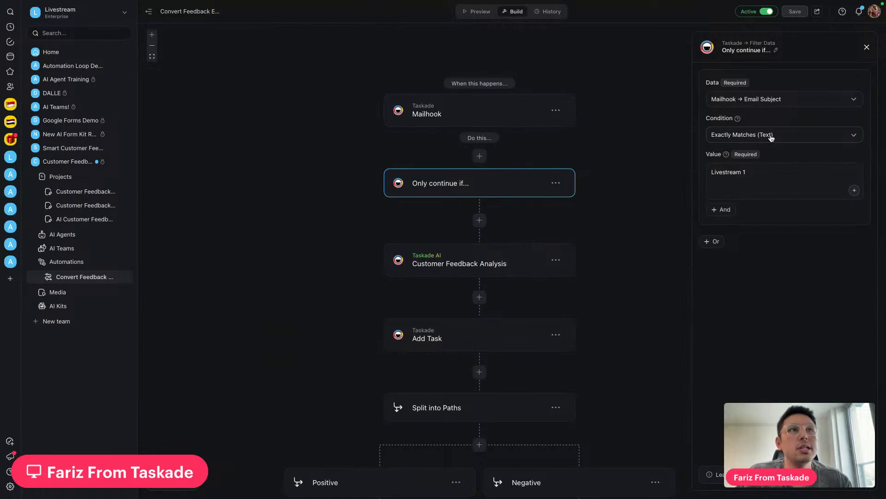
pyautogui.click(547, 11)
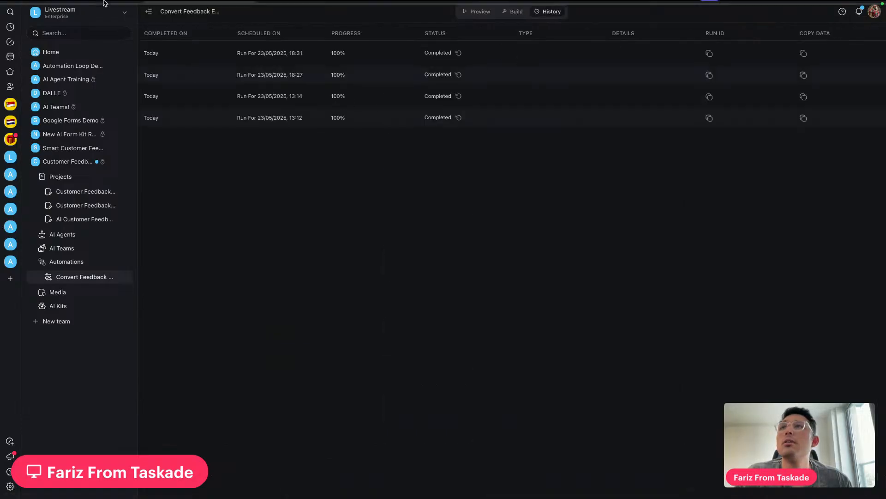
pyautogui.click(43, 40)
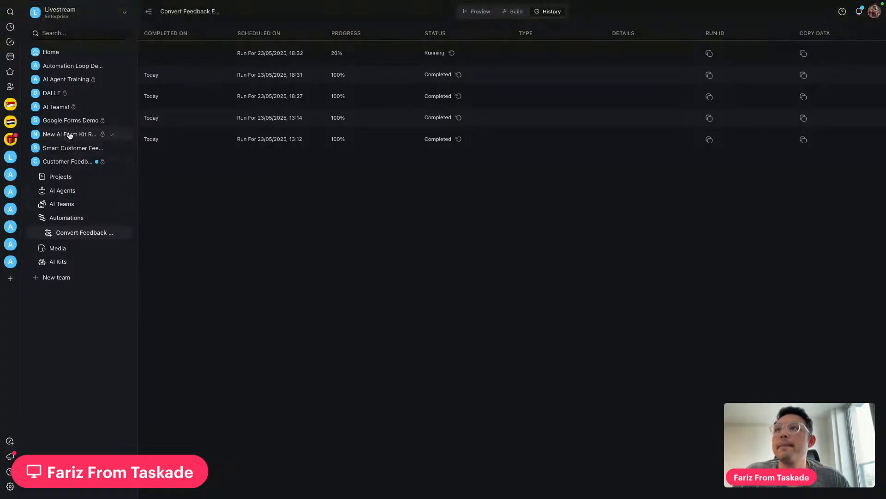
# Open the Customer Feedback Tracker project, read the second entry's customer feedback and suggested action, and reload the project.
pyautogui.click(63, 179)
pyautogui.click(67, 197)
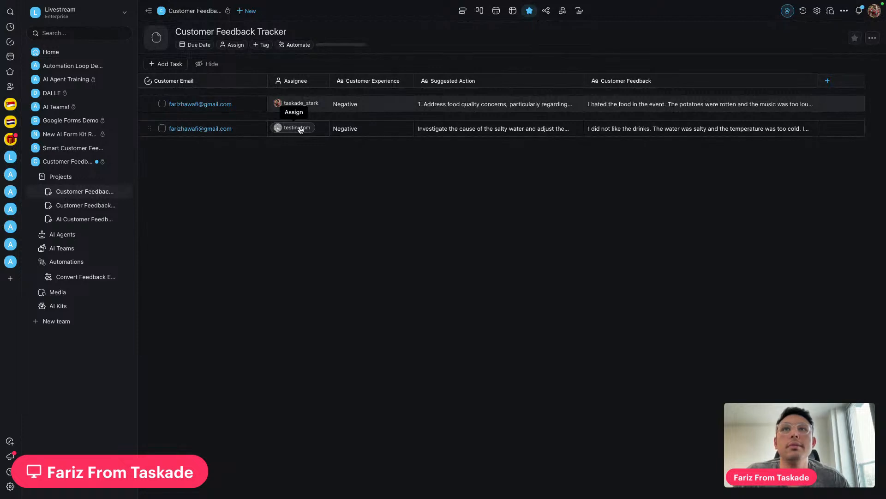
pyautogui.click(615, 129)
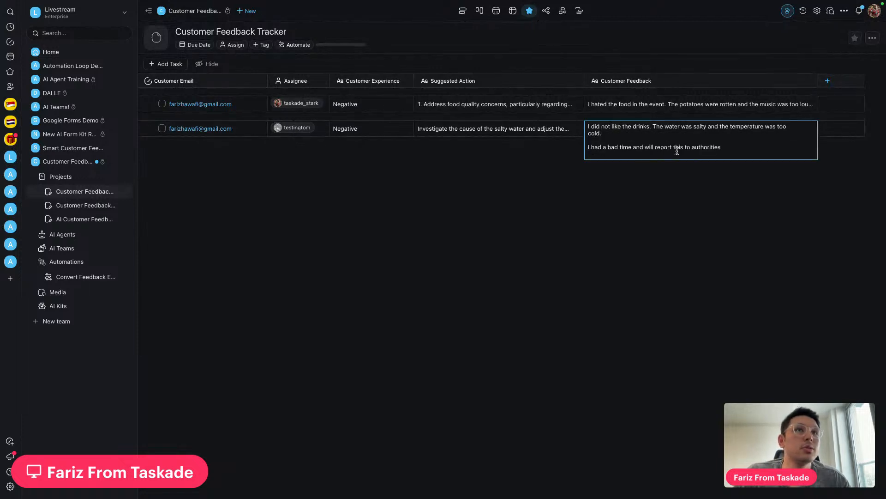
pyautogui.click(509, 174)
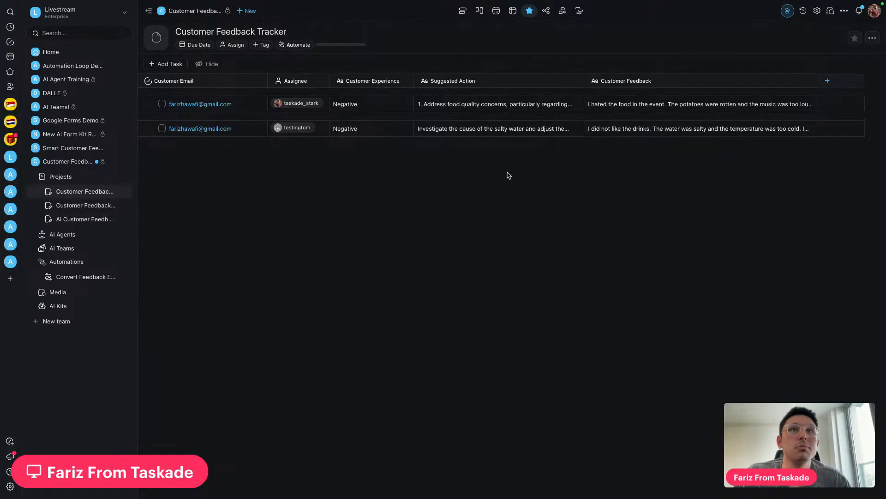
pyautogui.click(520, 130)
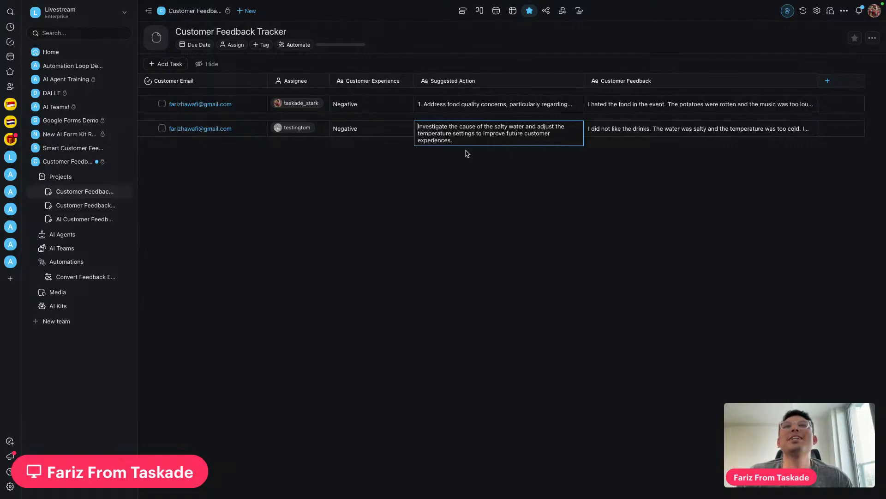
pyautogui.click(464, 206)
pyautogui.moveTo(291, 1)
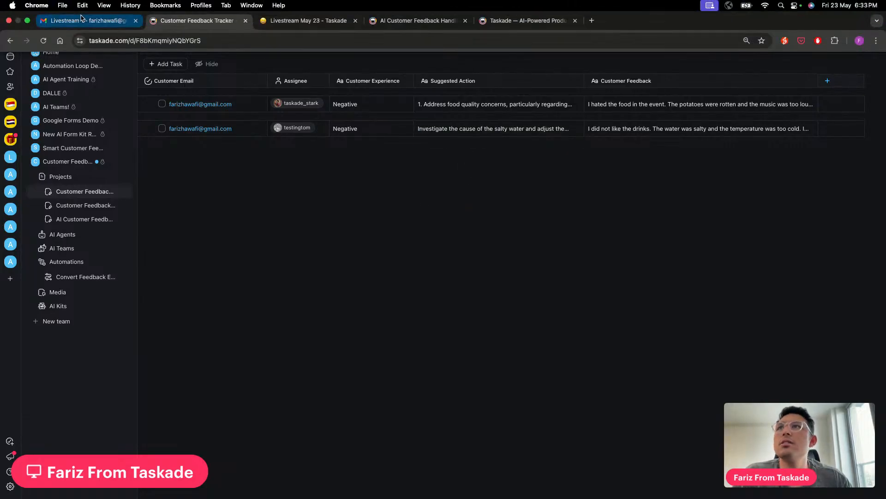
pyautogui.click(43, 41)
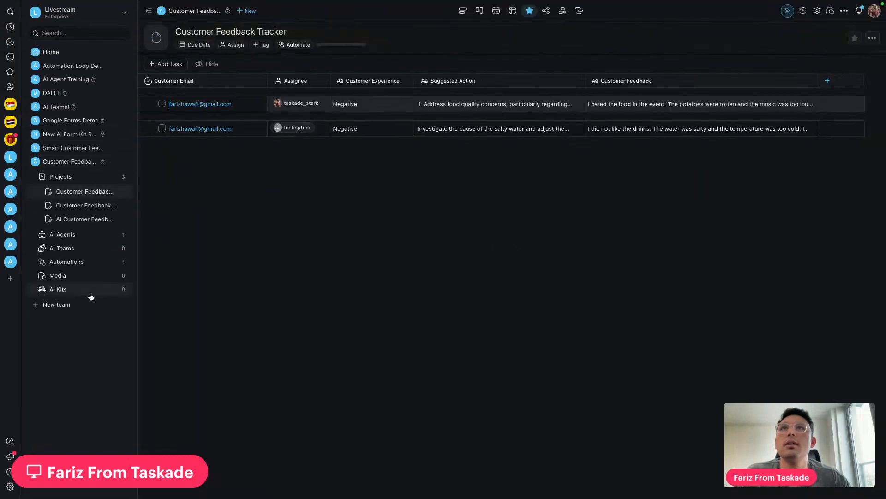
# Reopen the "Convert Feedback Emails Into Tasks" automation and check its run history for the forwarded message.
pyautogui.click(104, 261)
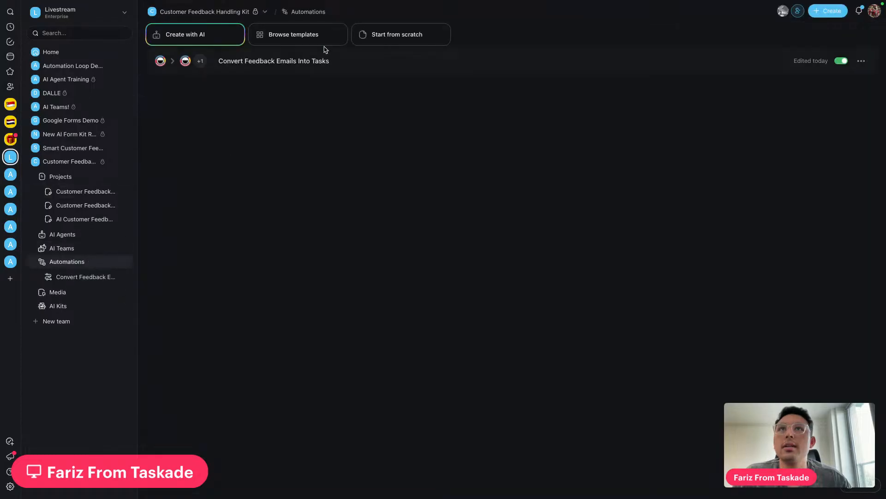
pyautogui.click(289, 62)
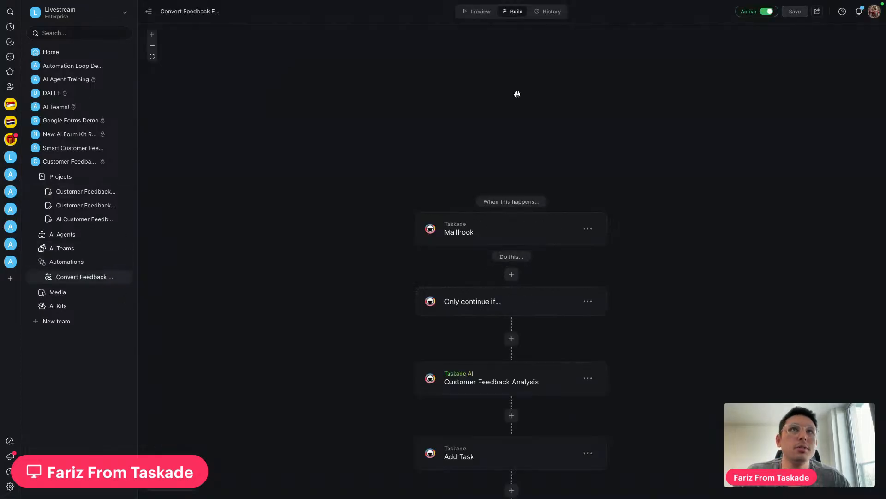
pyautogui.click(553, 12)
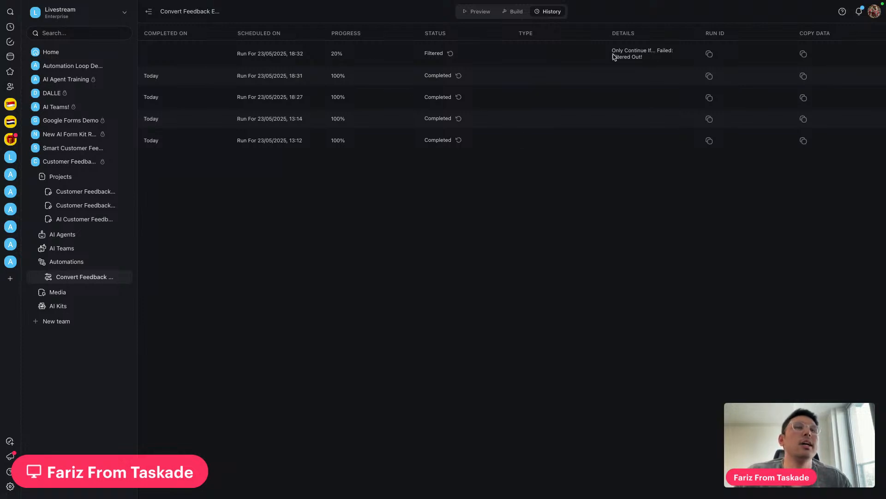
# Set the "Only continue if..." filter's email subject condition to Contains (Text), keeping the value "Livestream 1", and save the automation.
pyautogui.click(515, 13)
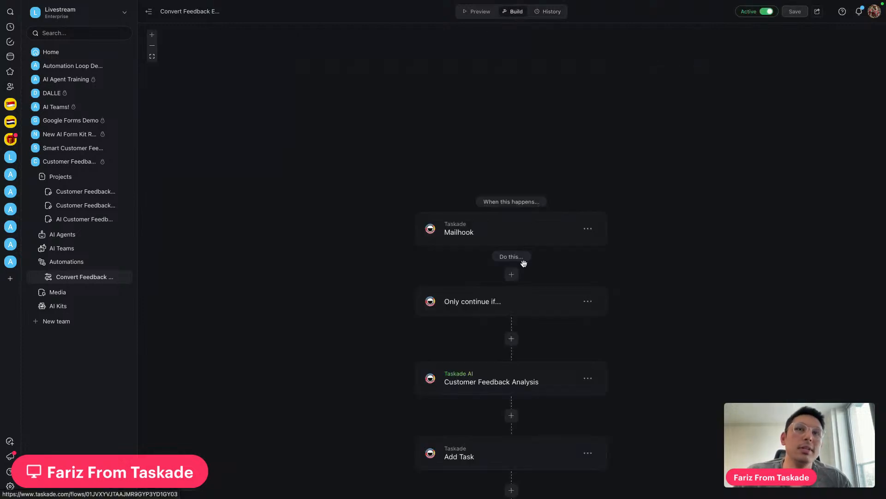
pyautogui.scroll(-3, 476, 317)
pyautogui.click(476, 316)
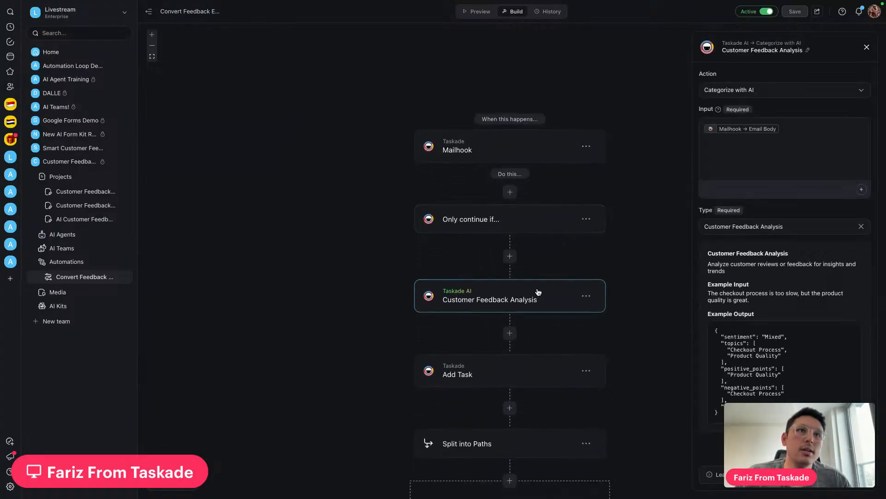
pyautogui.click(539, 213)
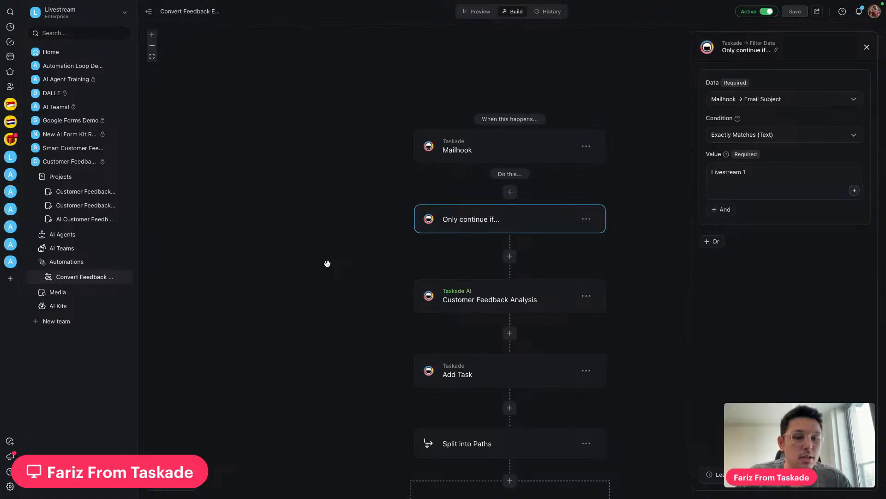
pyautogui.hscroll(2, 576, 178)
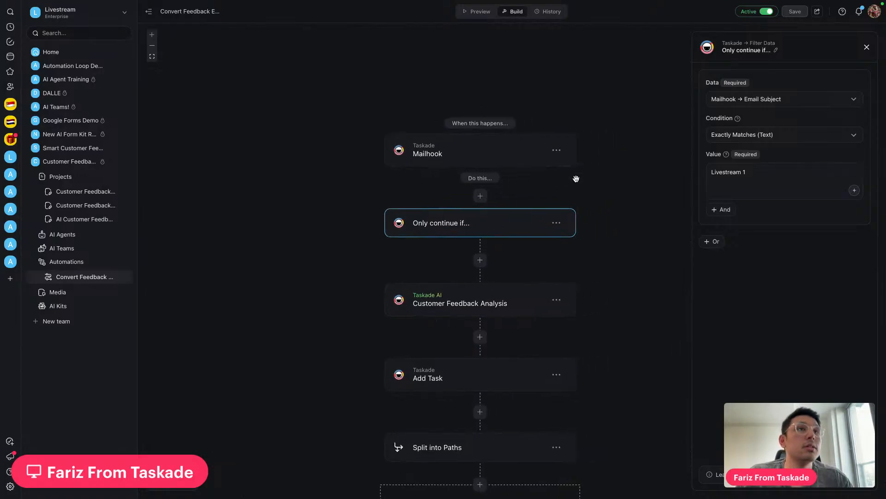
pyautogui.click(728, 136)
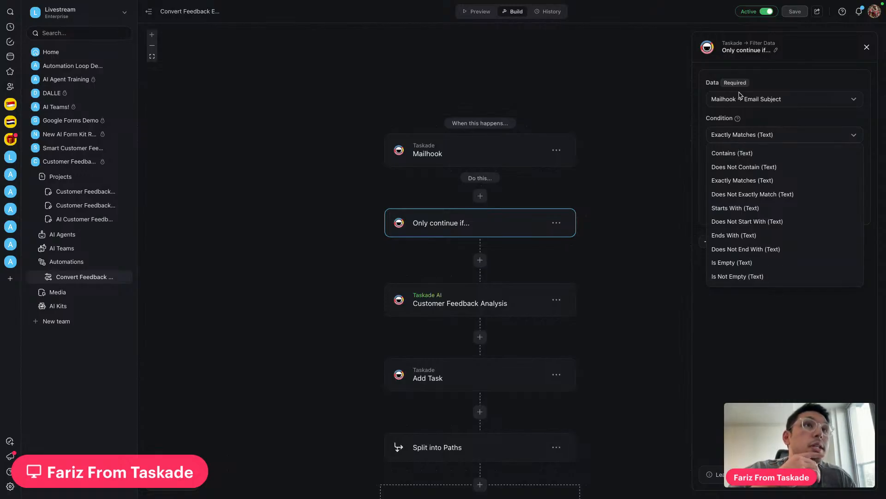
pyautogui.click(738, 155)
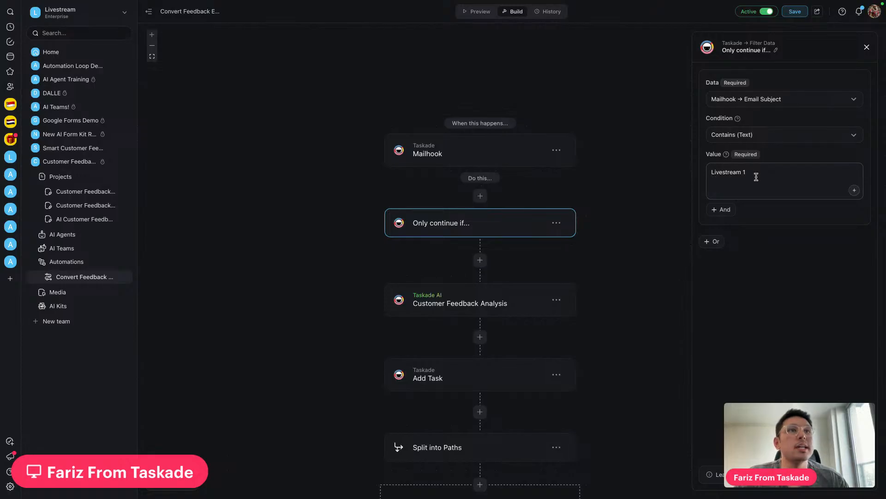
pyautogui.click(802, 14)
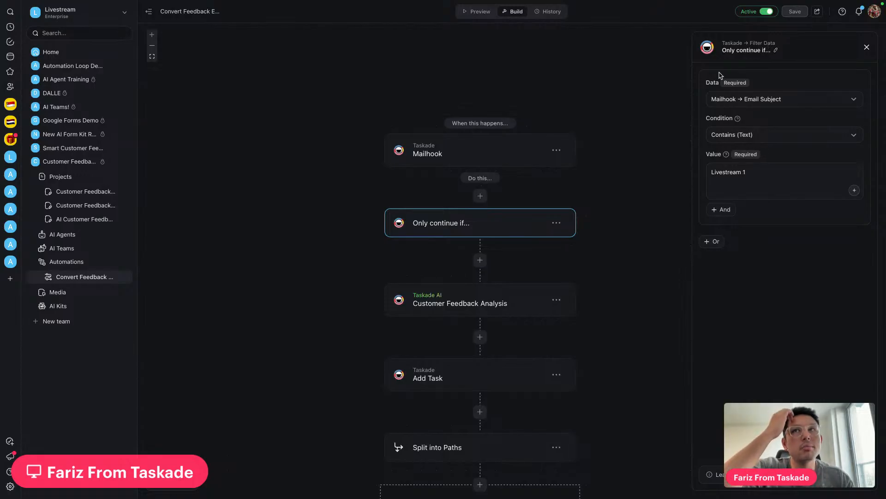
# Switch to Gmail, show the forwarded message's header details, and copy its recipient address.
pyautogui.click(88, 18)
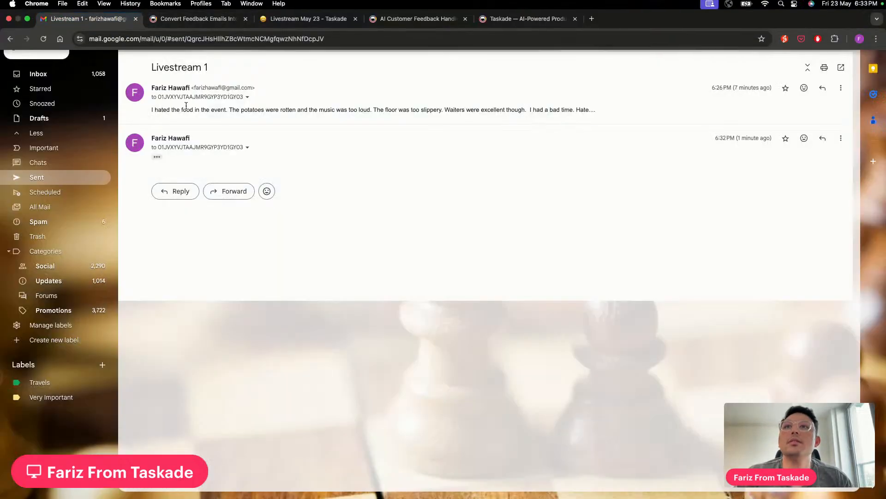
pyautogui.click(248, 146)
pyautogui.tripleClick(316, 173)
pyautogui.hotkey('ctrl', 'c')
pyautogui.moveTo(317, 171)
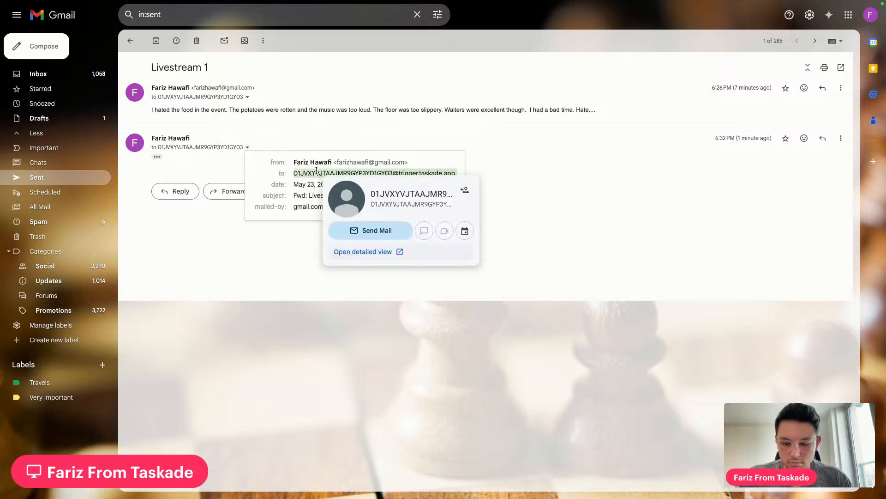
# Dismiss the header details, then forward the original "Livestream 1" message to the copied Mailhook address.
pyautogui.click(357, 134)
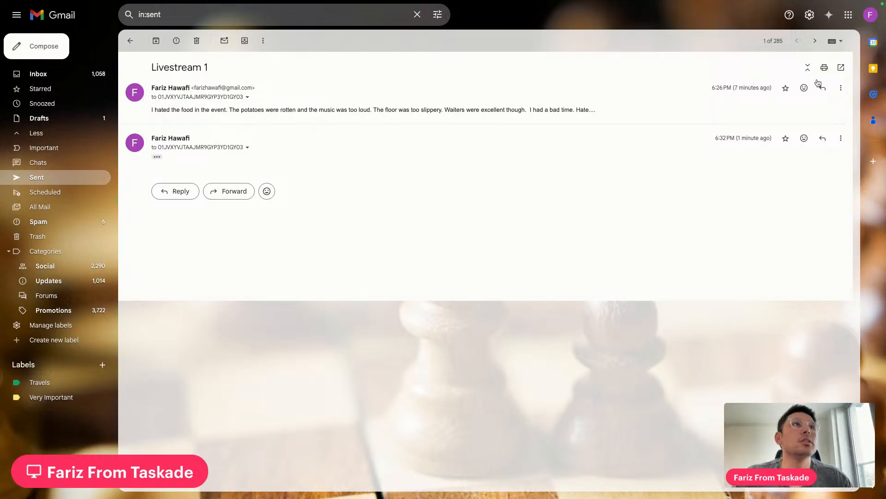
pyautogui.click(840, 88)
pyautogui.click(784, 118)
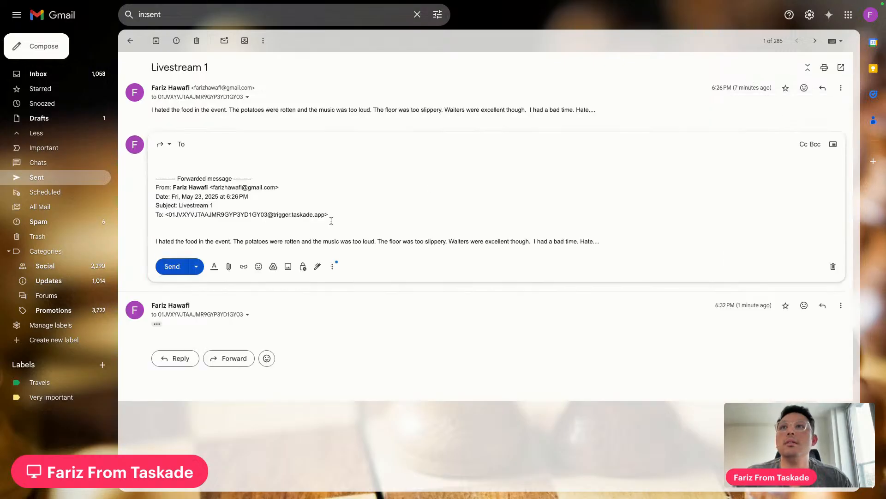
pyautogui.hotkey('ctrl', 'v')
pyautogui.click(177, 278)
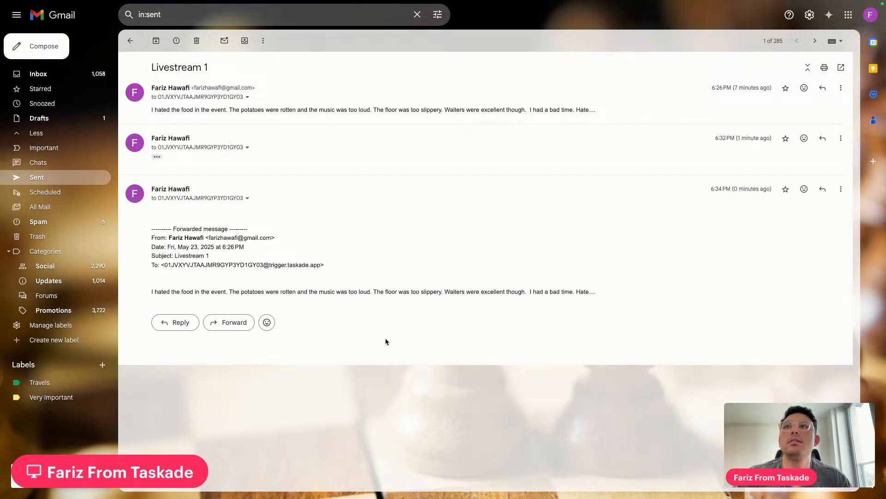
# Switch to Taskade's "Convert Feedback Emails Into Tasks" automation and check its refreshed run history for the newly forwarded message.
pyautogui.moveTo(417, 3)
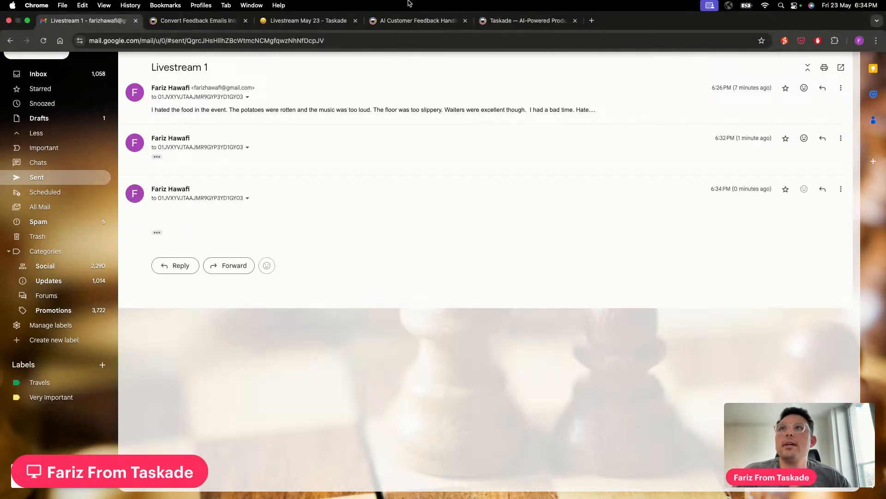
pyautogui.click(191, 24)
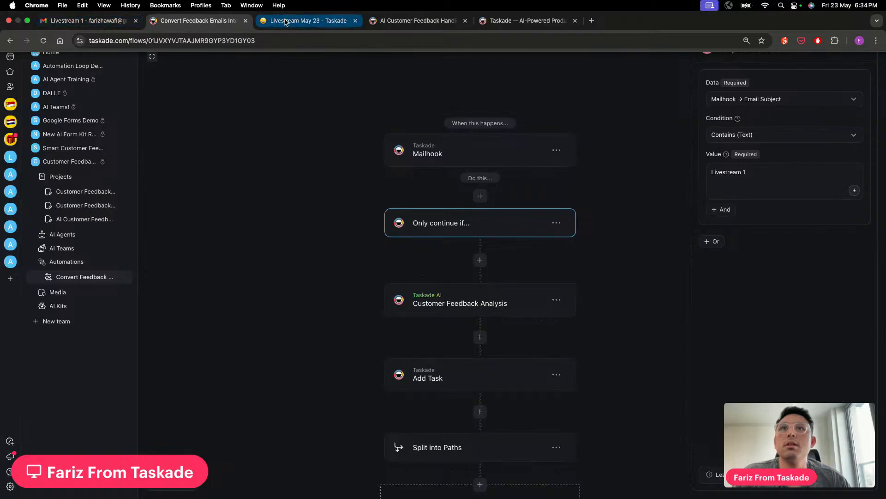
pyautogui.click(286, 21)
pyautogui.click(221, 22)
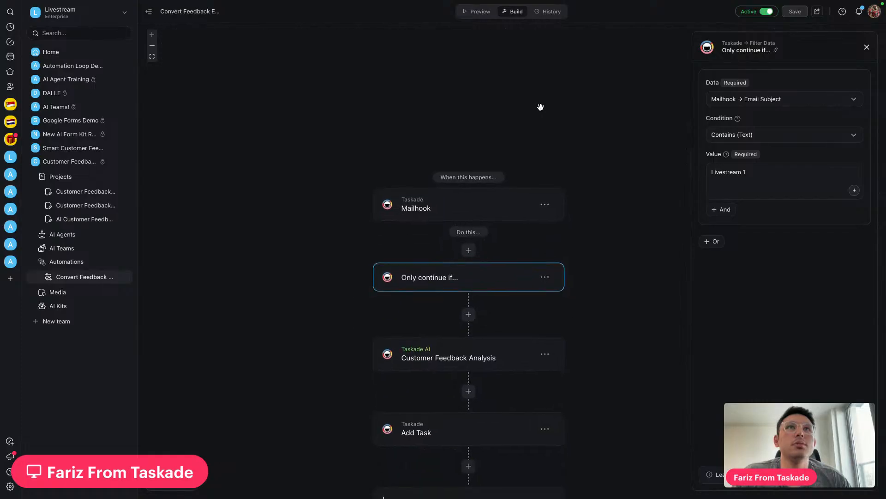
pyautogui.click(548, 11)
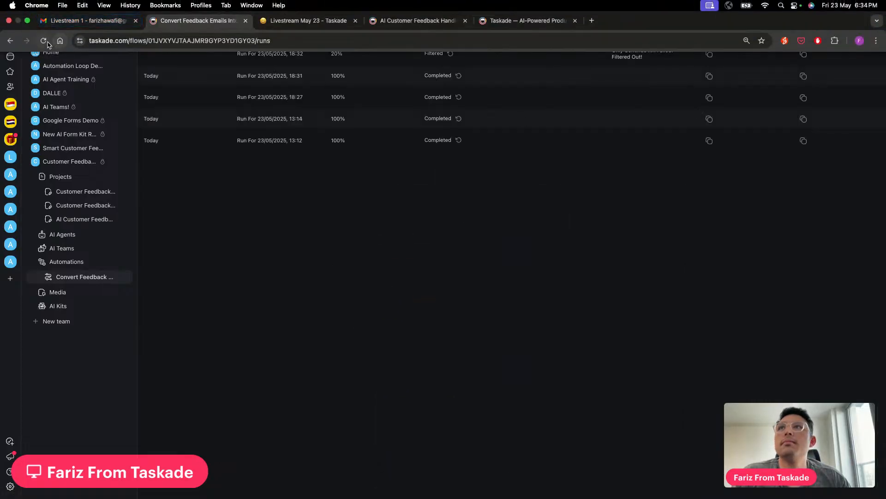
pyautogui.click(44, 41)
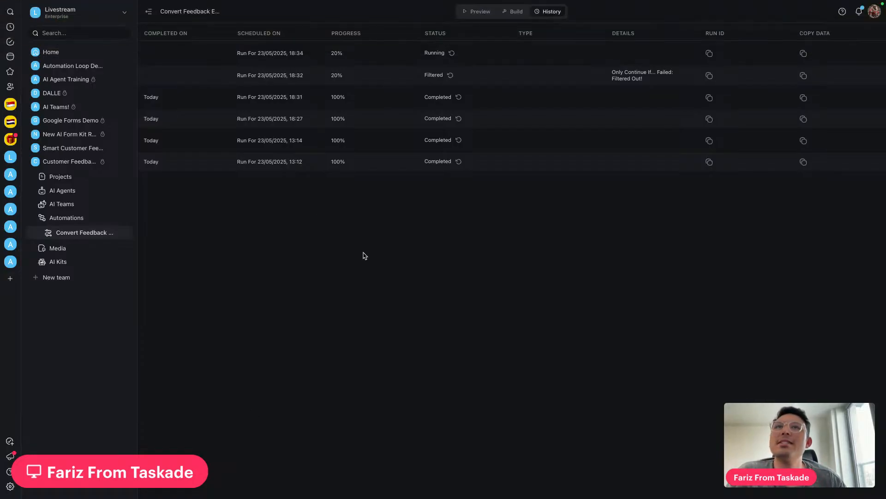
pyautogui.press('super+r')
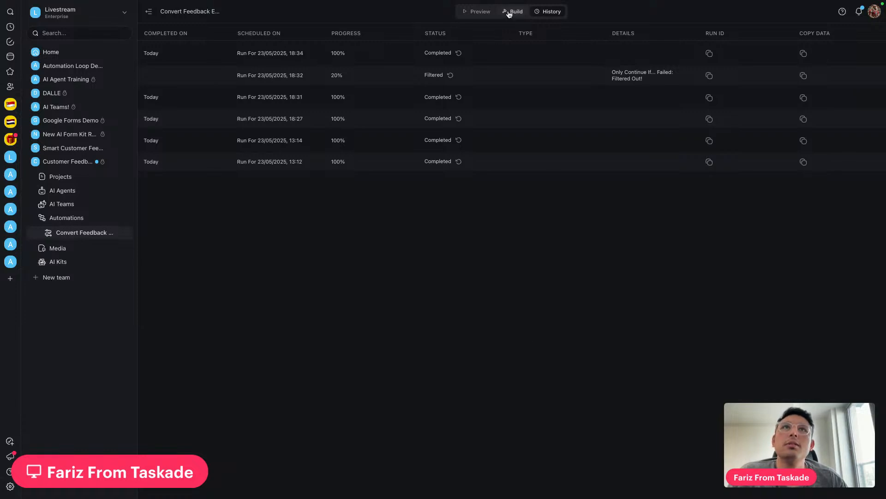
# Open the Customer Feedback Tracker project and read the third entry's customer feedback and suggested action.
pyautogui.click(97, 180)
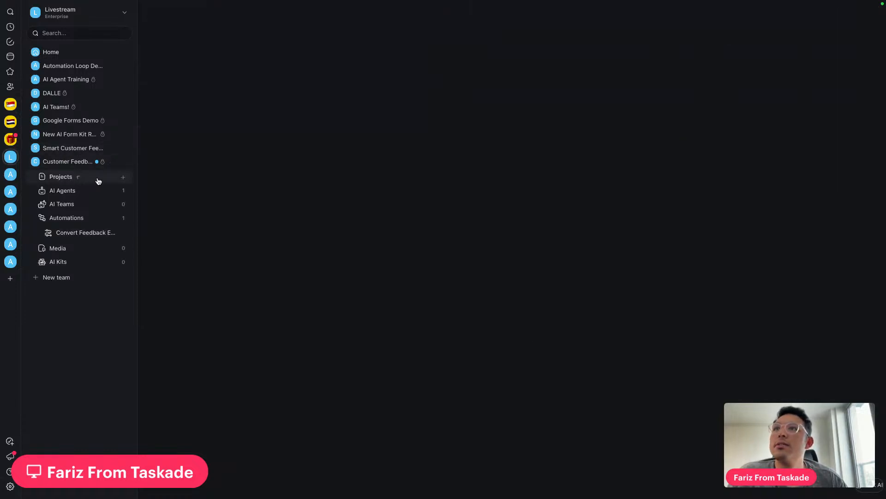
pyautogui.click(89, 191)
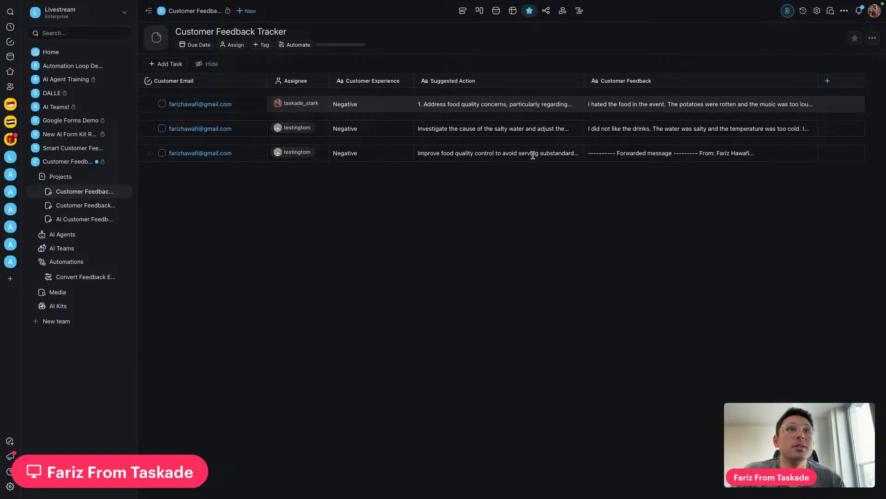
pyautogui.click(645, 153)
pyautogui.click(639, 169)
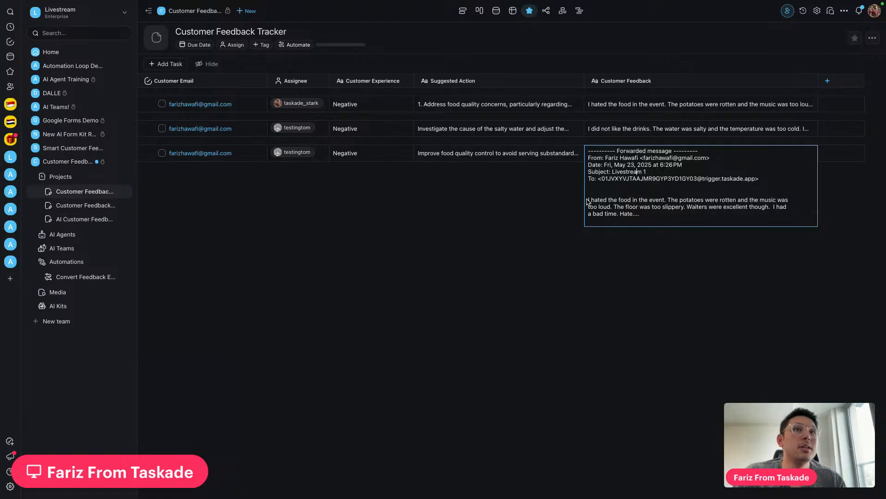
pyautogui.moveTo(649, 220); pyautogui.dragTo(586, 203)
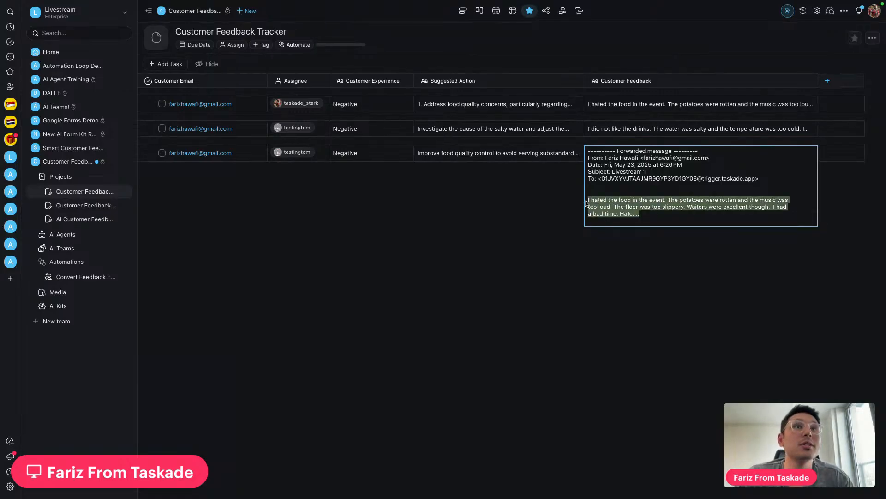
pyautogui.click(488, 222)
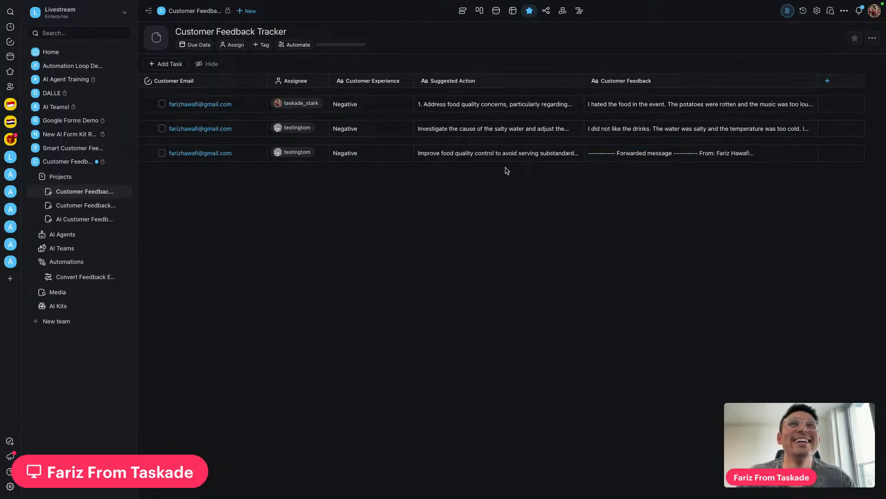
pyautogui.click(510, 149)
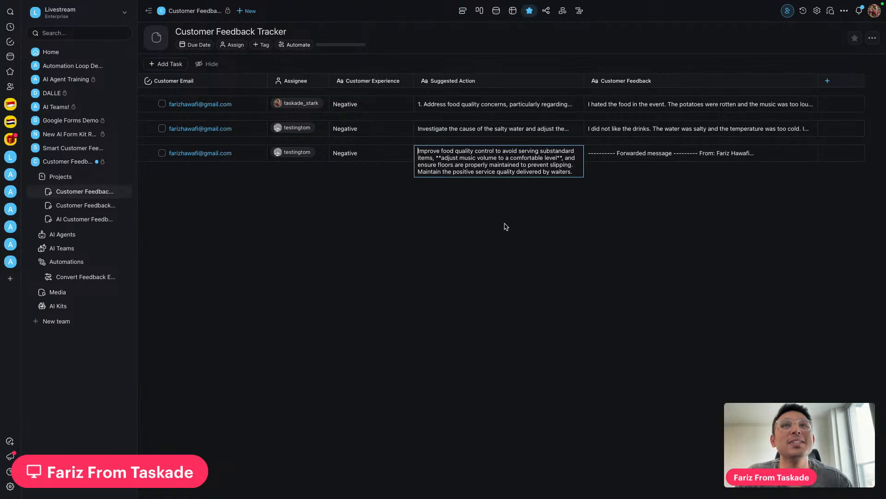
pyautogui.click(404, 218)
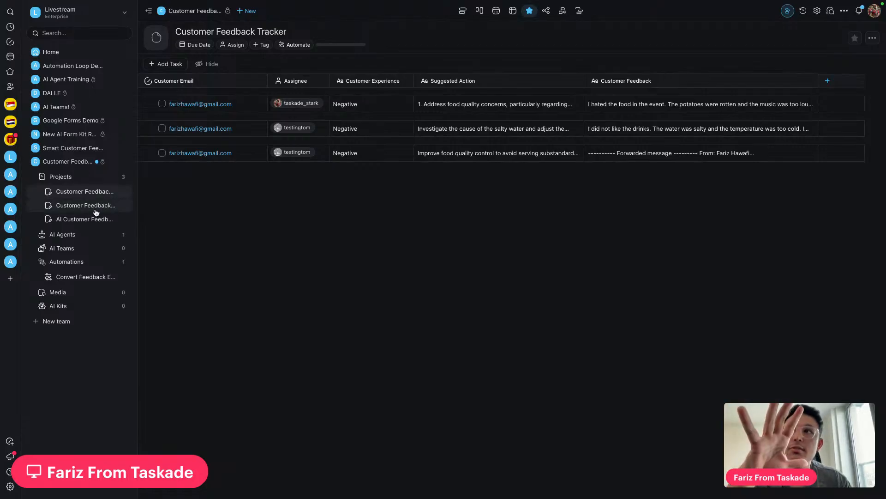
# Reopen the feedback automation, turn it off, and delete its Mailhook trigger.
pyautogui.click(86, 277)
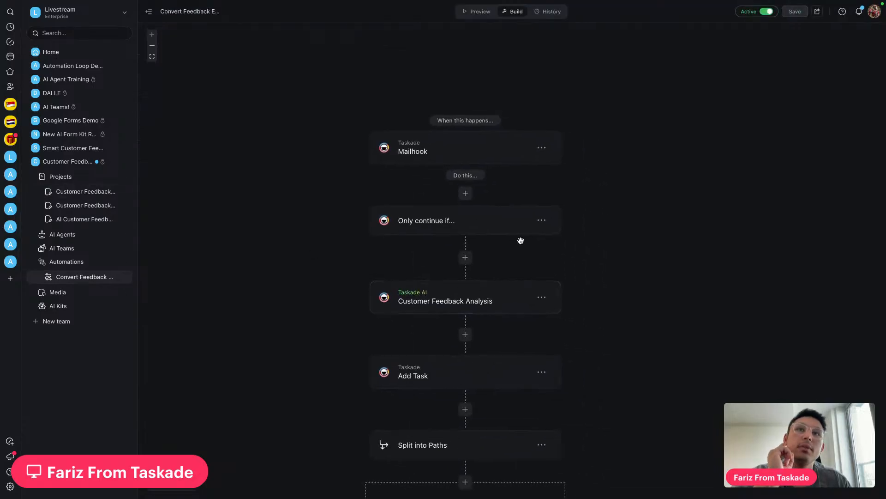
pyautogui.scroll(-2, 518, 235)
pyautogui.scroll(3, 518, 235)
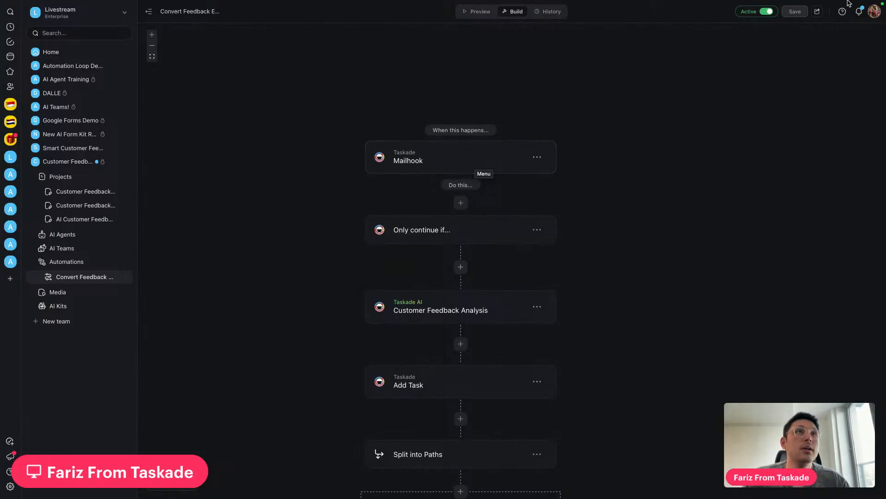
pyautogui.click(768, 13)
pyautogui.click(537, 158)
pyautogui.click(520, 173)
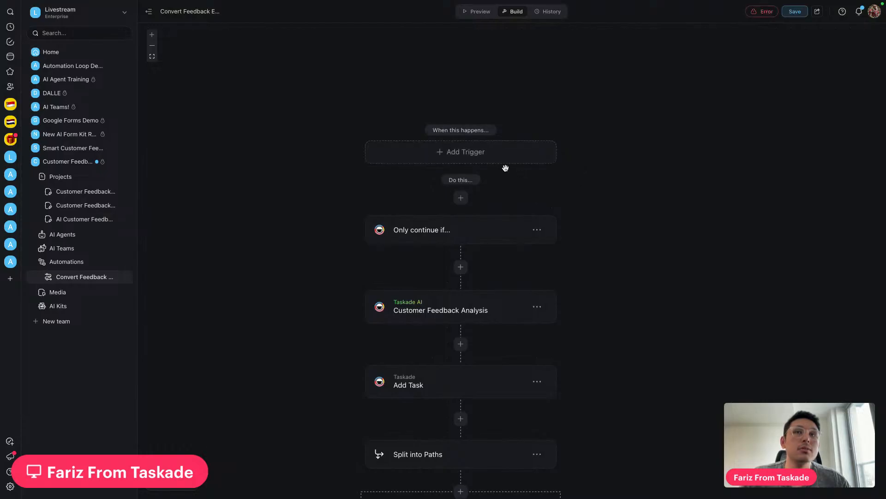
# Add Gmail's New Email trigger to the automation and connect it to the Gmail account dated today at 6:14 PM.
pyautogui.click(470, 157)
pyautogui.write('gmail')
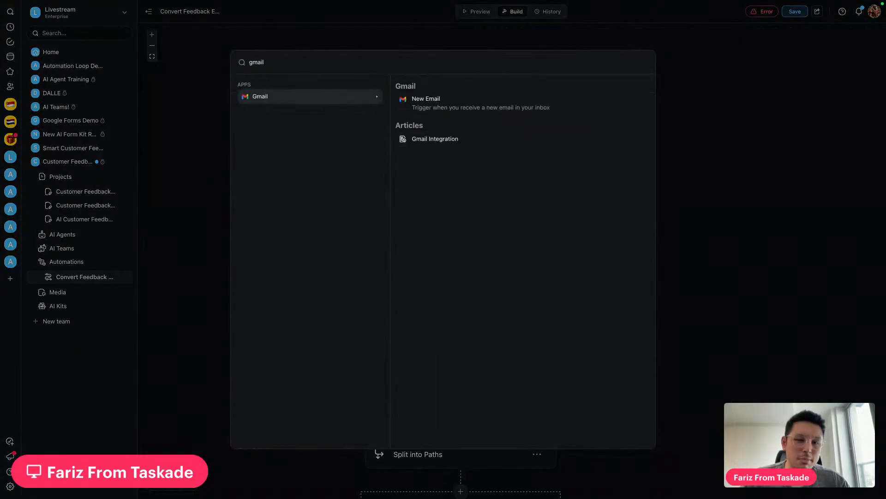
pyautogui.click(480, 97)
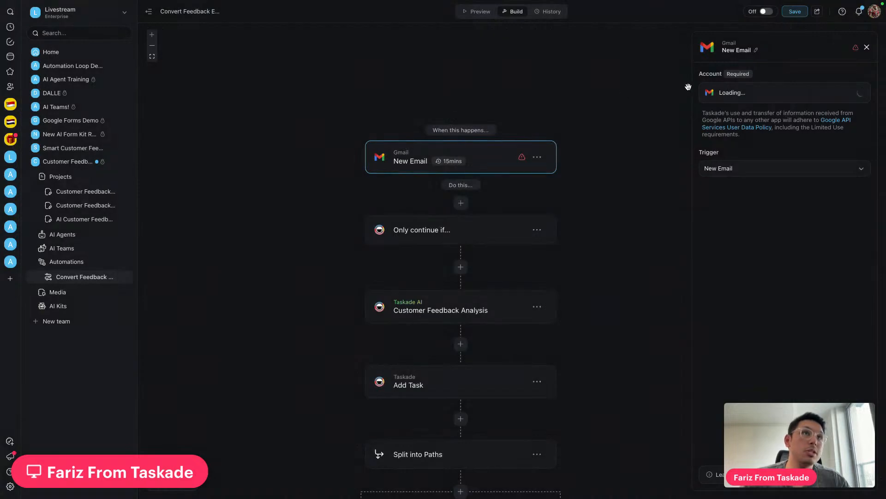
pyautogui.click(852, 96)
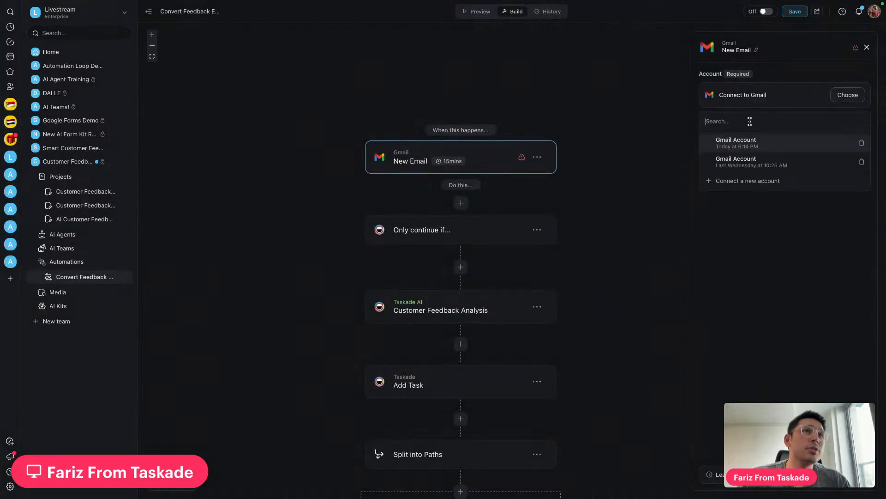
pyautogui.click(745, 144)
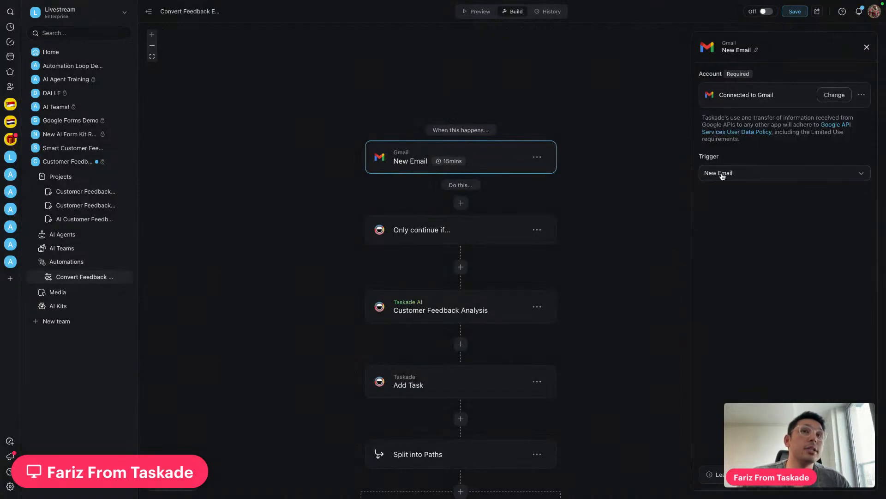
pyautogui.scroll(-2, 491, 146)
pyautogui.scroll(-6, 492, 147)
pyautogui.scroll(7, 493, 360)
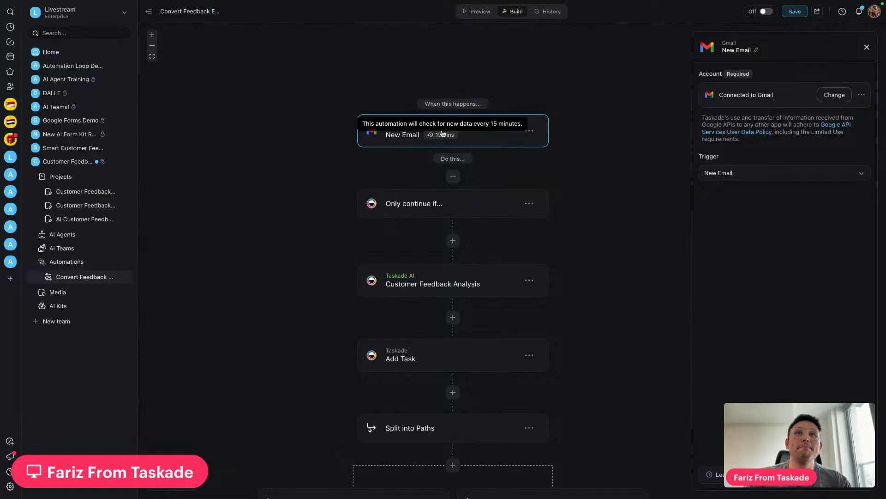
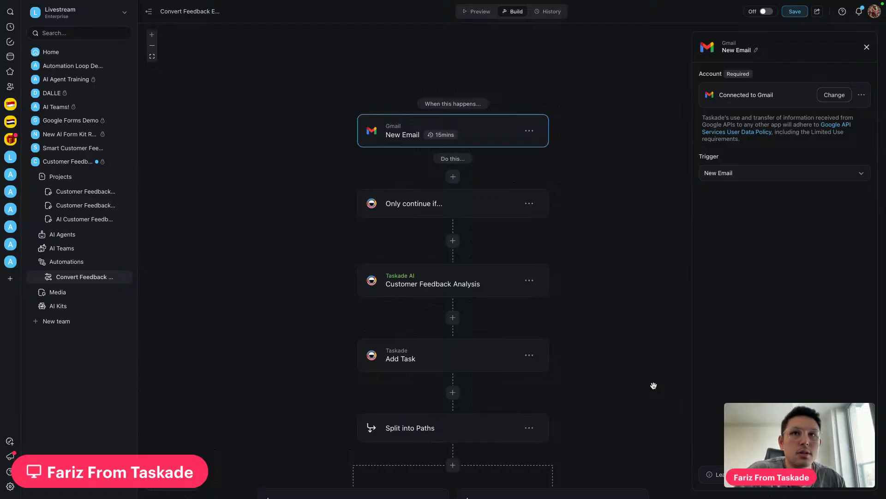
# Delete the "Split into Paths" step together with its Positive and Negative branches from the automation.
pyautogui.scroll(-1, 553, 254)
pyautogui.scroll(-1, 596, 303)
pyautogui.scroll(-2, 596, 303)
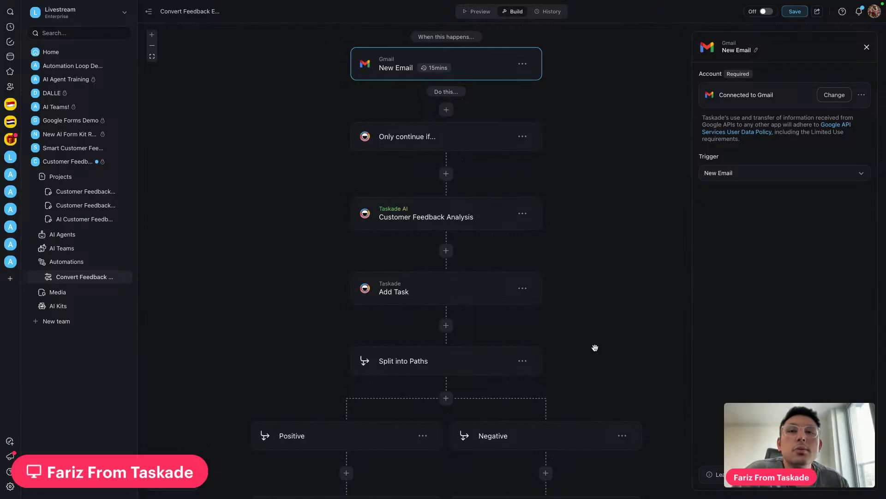
pyautogui.scroll(-2, 631, 341)
pyautogui.scroll(-1, 569, 281)
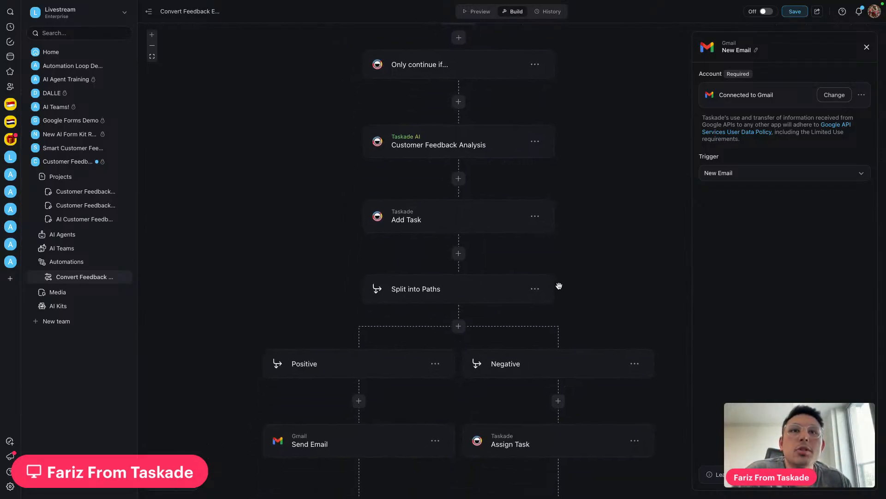
pyautogui.scroll(2, 559, 286)
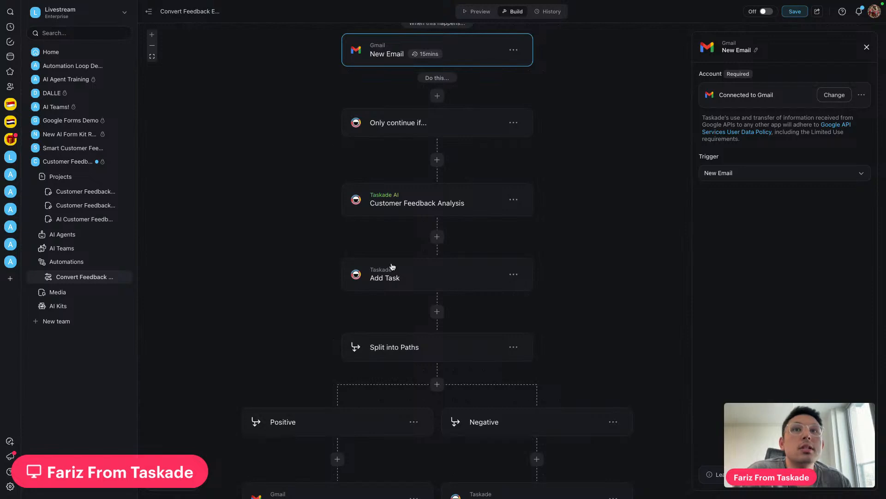
pyautogui.click(514, 349)
pyautogui.click(498, 362)
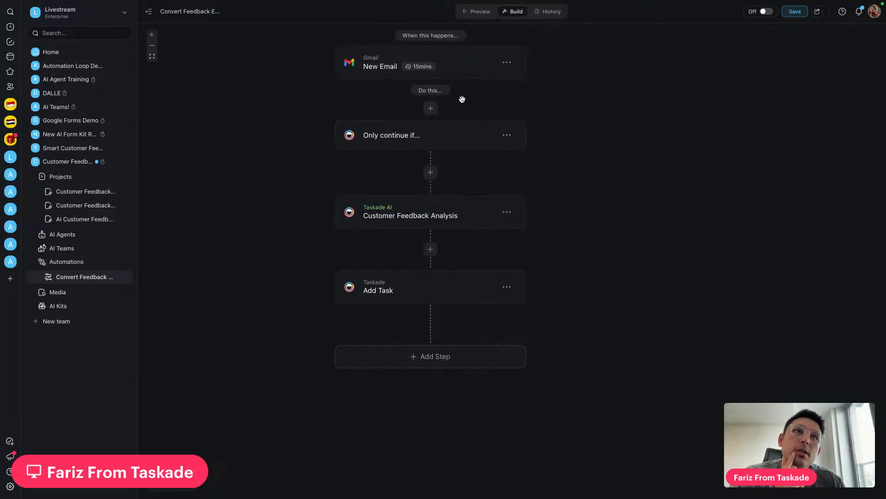
# Review the settings of the filter, Customer Feedback Analysis and Add Task steps, and look over the actions available for a further step.
pyautogui.click(439, 136)
pyautogui.click(418, 206)
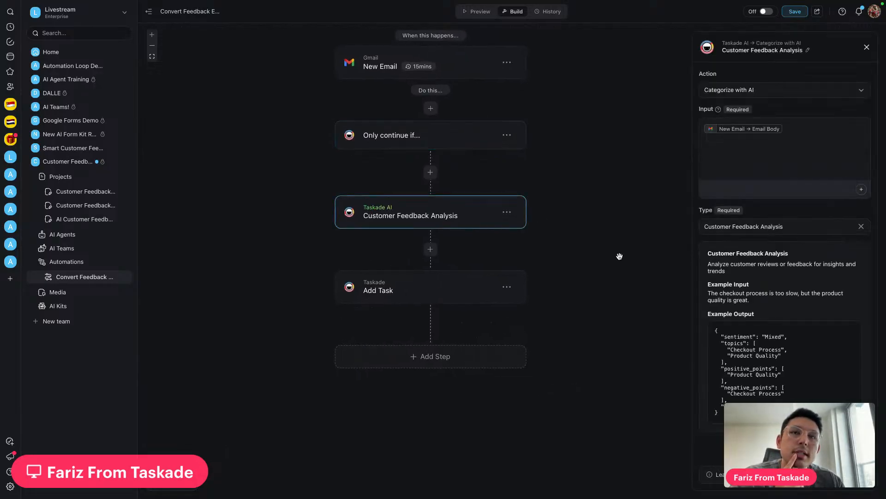
pyautogui.click(406, 300)
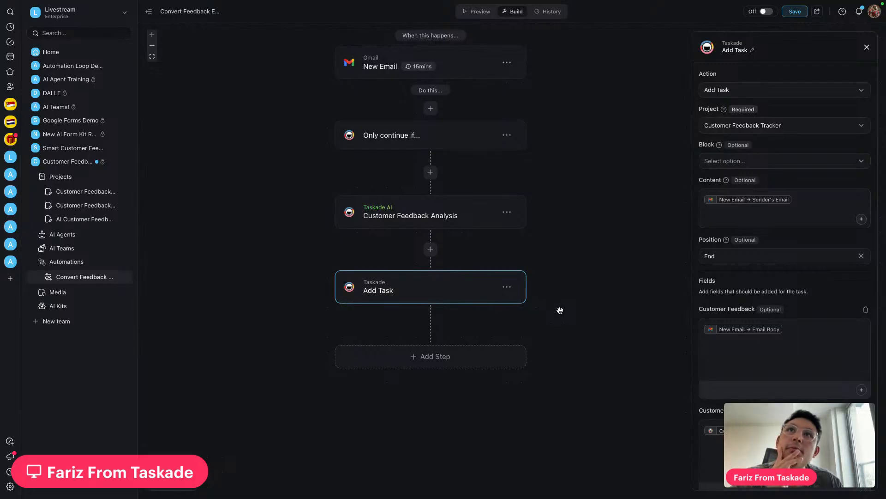
pyautogui.click(437, 354)
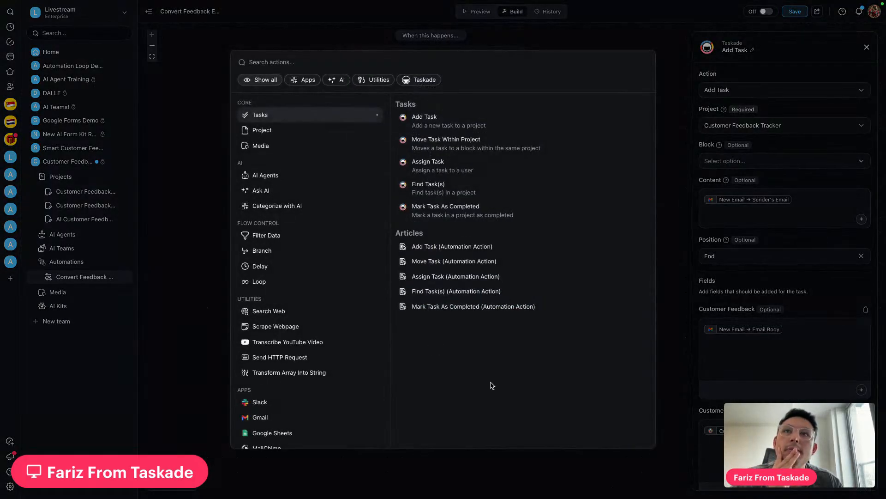
pyautogui.click(584, 31)
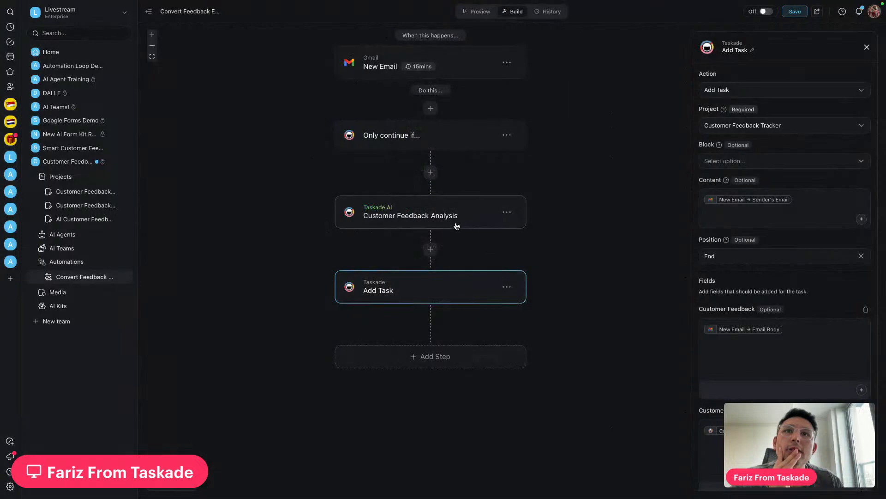
pyautogui.click(828, 204)
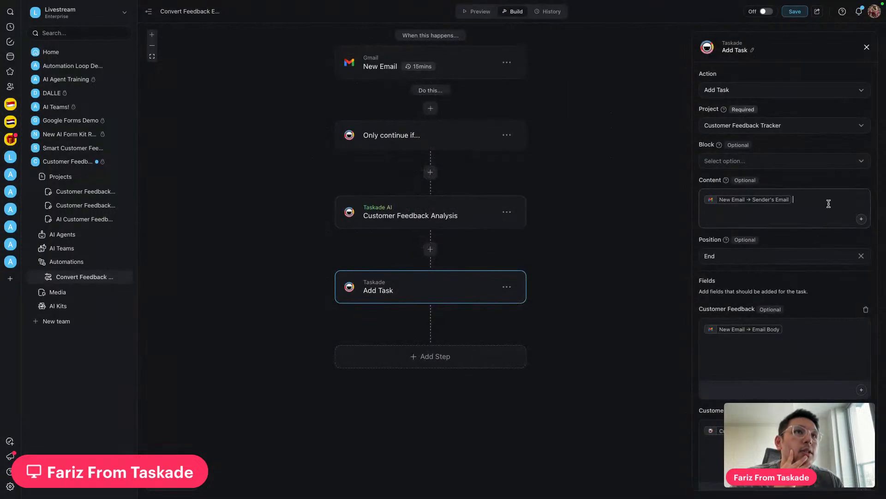
pyautogui.press('Return')
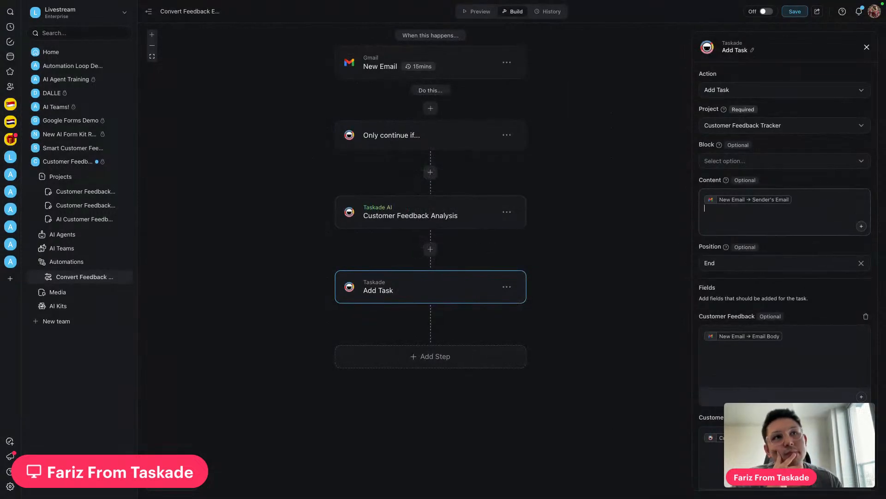
pyautogui.write('@')
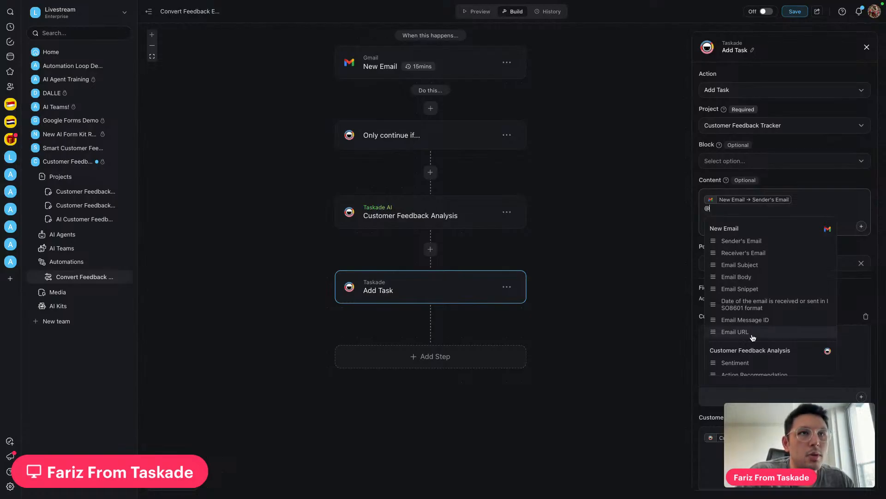
pyautogui.click(631, 337)
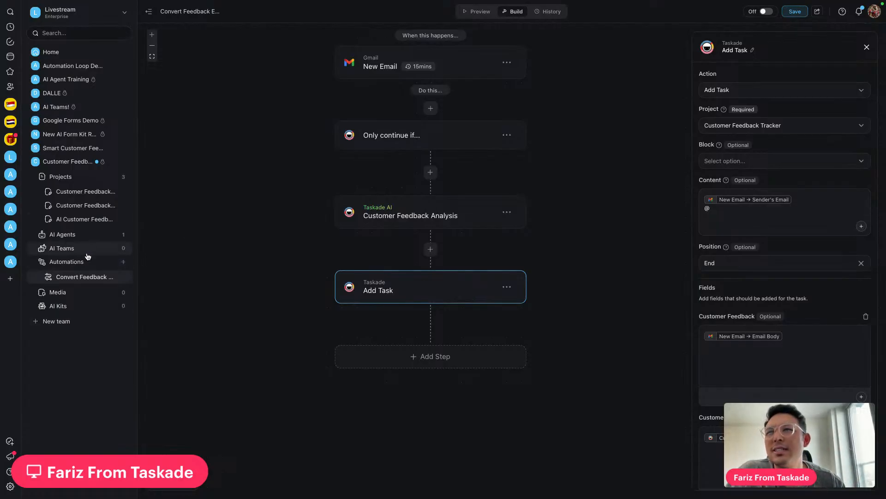
# Stay in the automation when leaving it with unsaved changes, and save it.
pyautogui.click(96, 196)
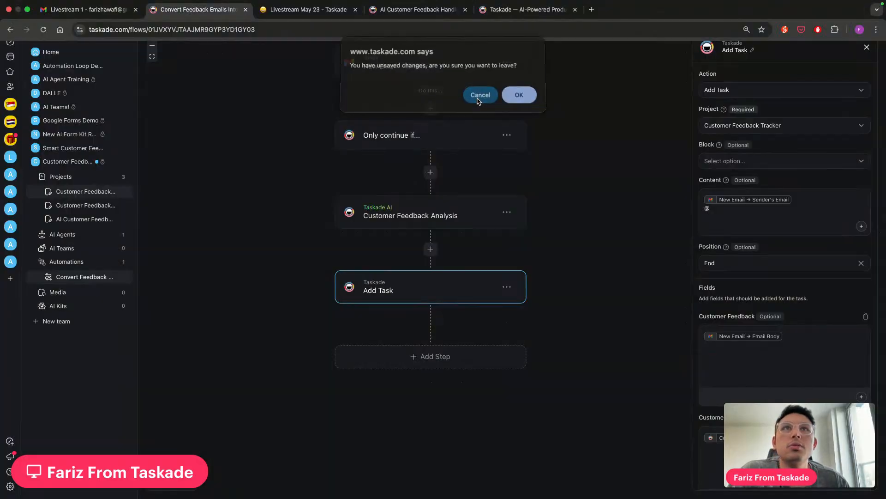
pyautogui.click(478, 99)
pyautogui.click(801, 15)
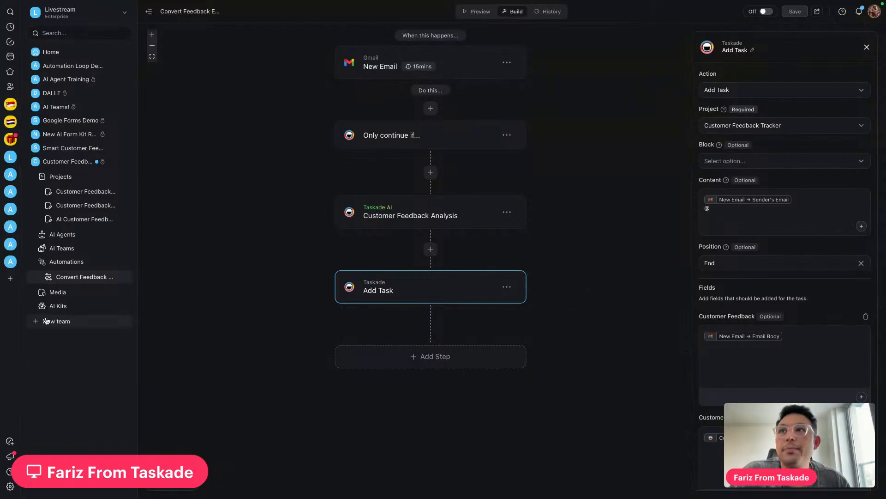
# Add a text field named "Email Link" to the Customer Feedback Tracker project and adjust the column widths so it fits.
pyautogui.click(85, 191)
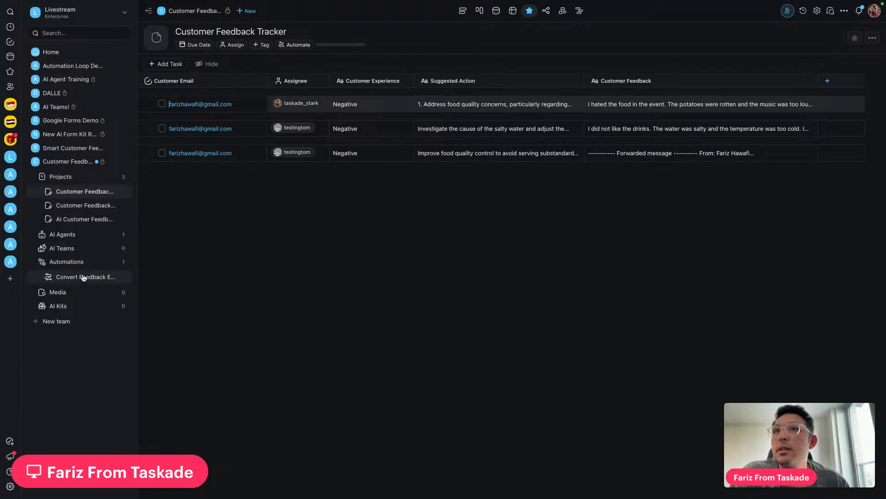
pyautogui.click(827, 82)
pyautogui.scroll(-3, 804, 185)
pyautogui.click(801, 319)
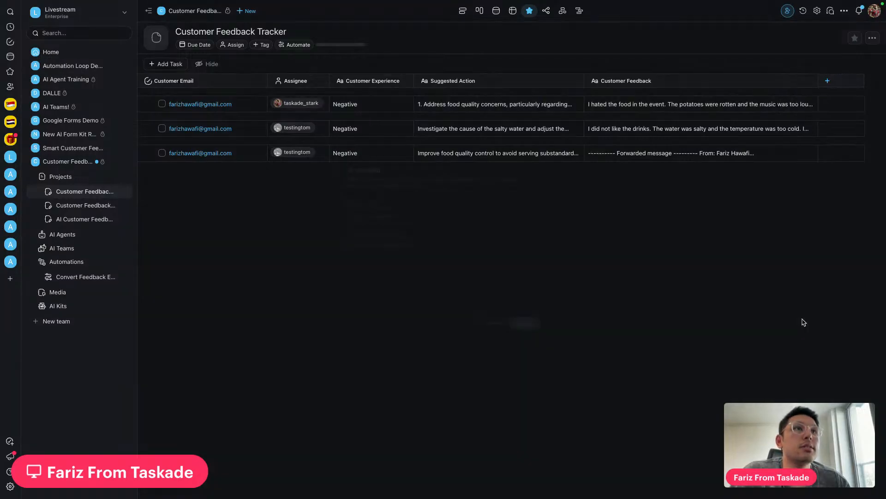
pyautogui.click(461, 212)
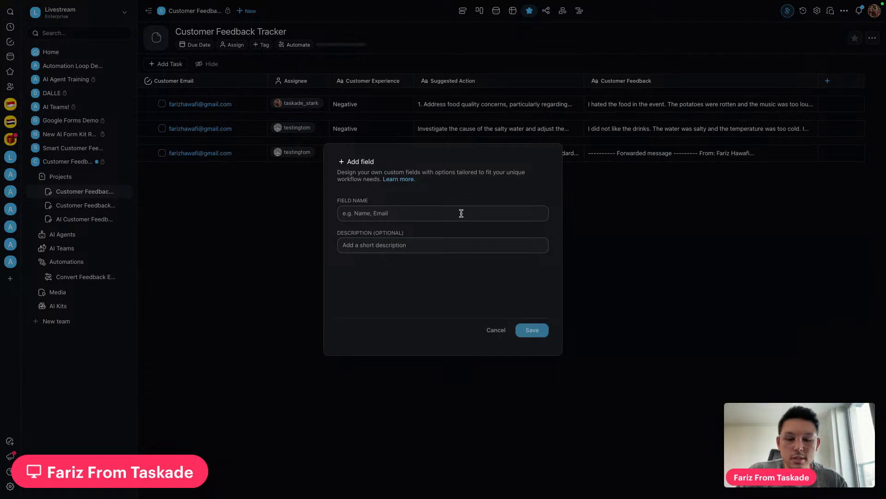
pyautogui.write('Email Link')
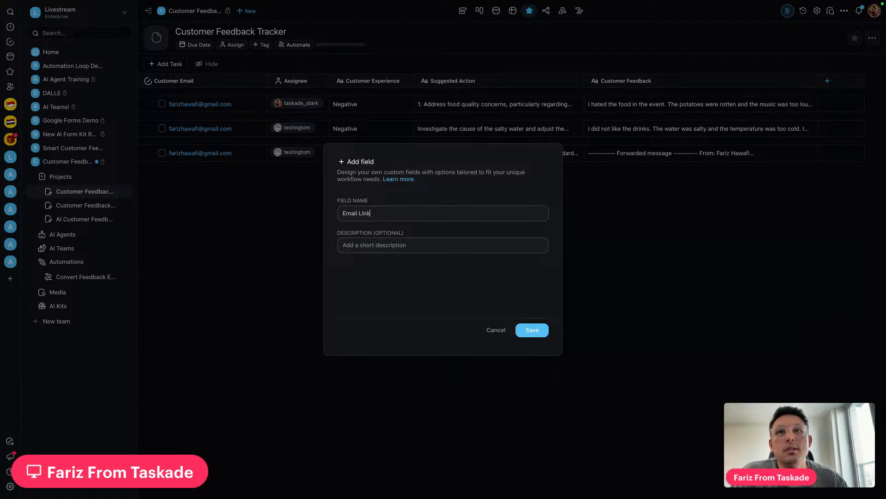
pyautogui.click(531, 331)
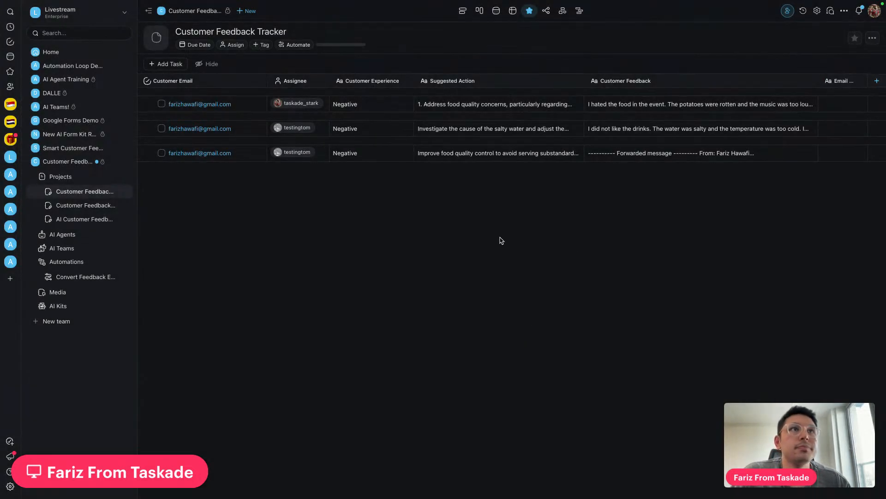
pyautogui.moveTo(819, 82)
pyautogui.mouseDown()
pyautogui.moveTo(756, 83)
pyautogui.moveTo(828, 82)
pyautogui.mouseUp()
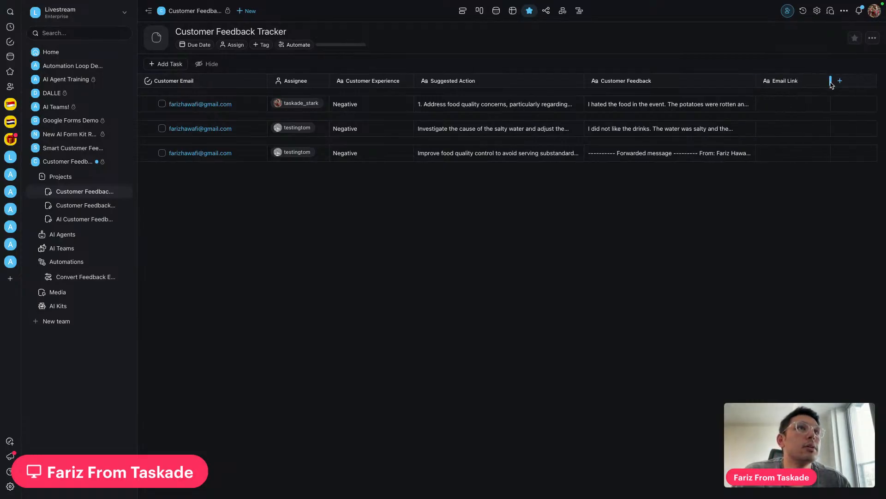
# Reopen the Add Task step of the feedback automation and remove the stray "@" line from its Content, keeping only Sender's Email.
pyautogui.click(85, 277)
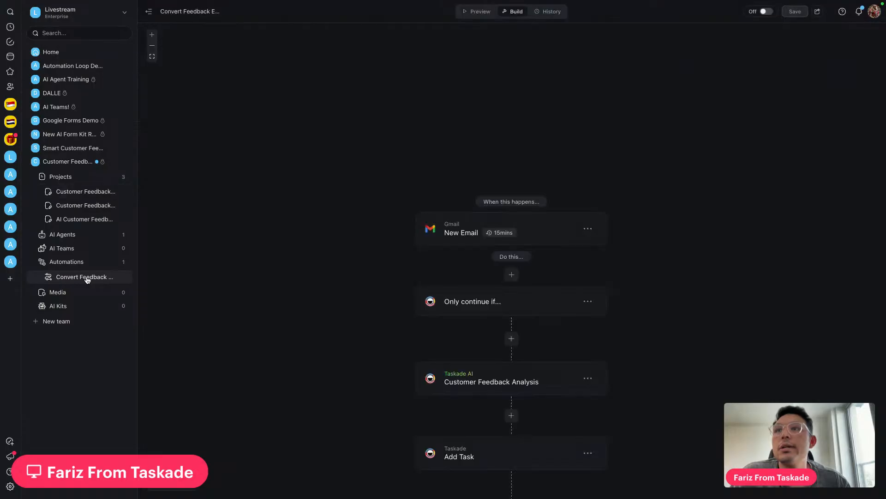
pyautogui.scroll(-4, 474, 207)
pyautogui.click(523, 293)
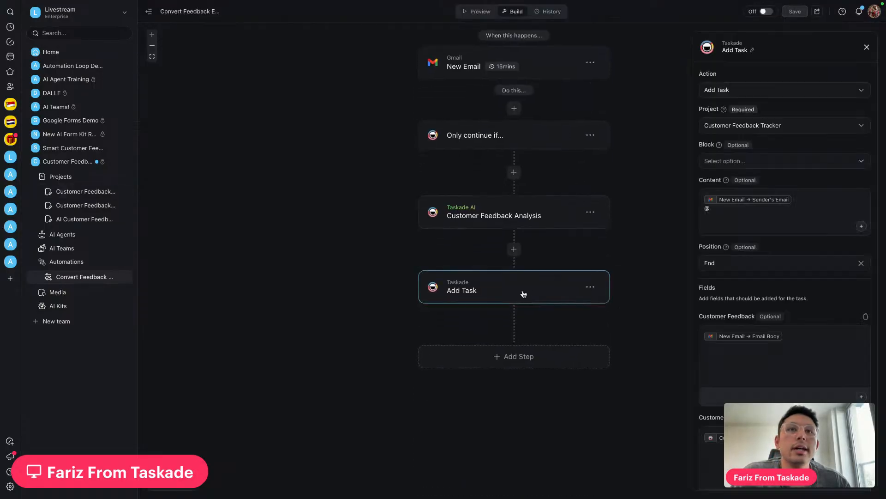
pyautogui.click(763, 216)
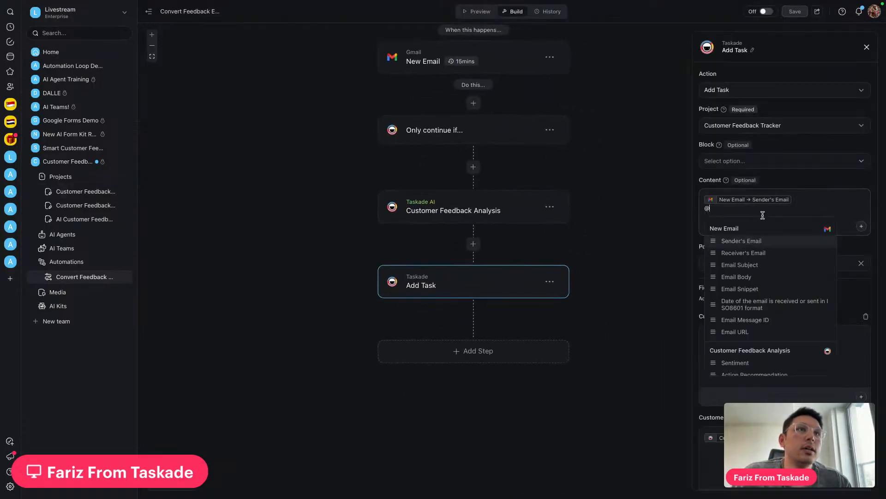
pyautogui.write('@')
pyautogui.press('BackSpace')
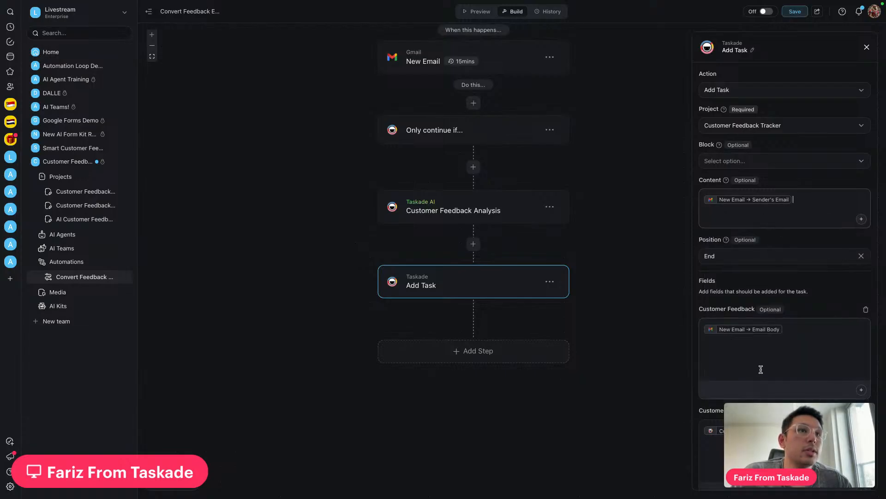
# Add the Email Link field to the Add Task step and fill it with the New Email → Email URL variable.
pyautogui.scroll(-5, 792, 322)
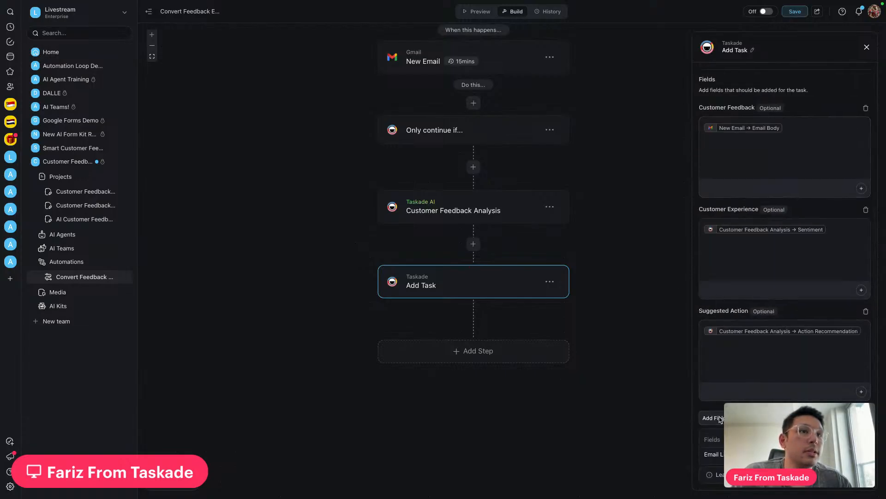
pyautogui.click(713, 454)
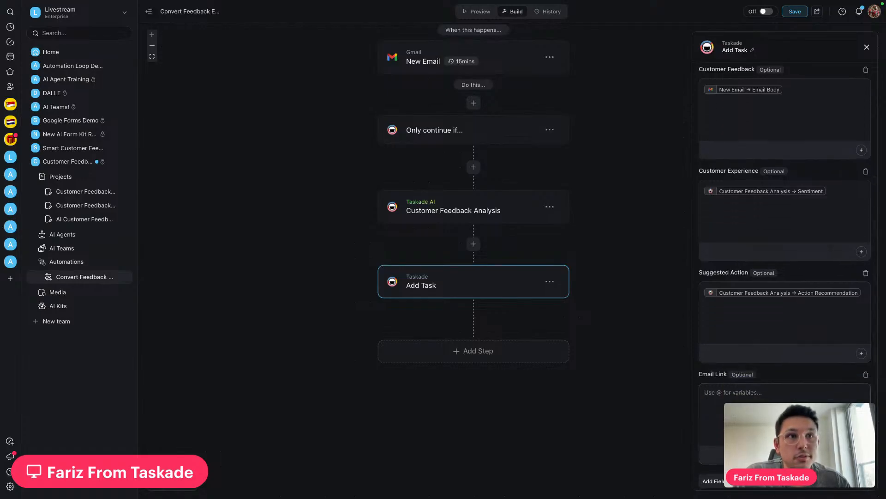
pyautogui.write('@')
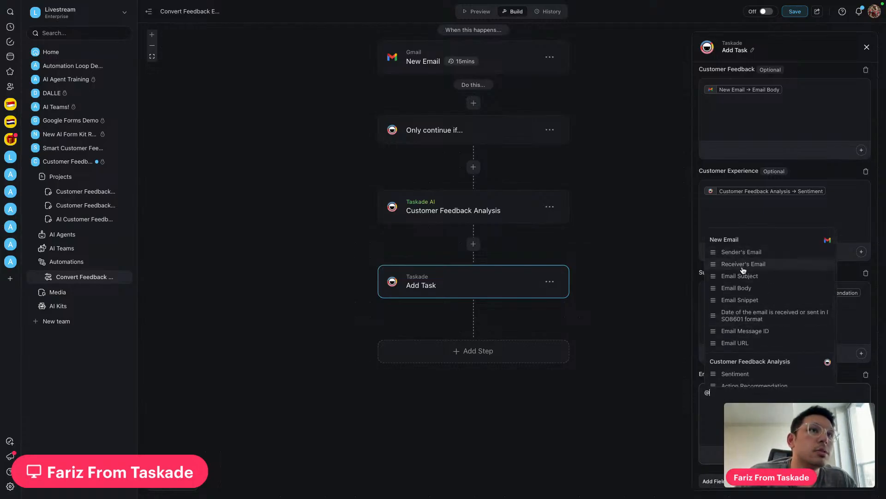
pyautogui.click(758, 344)
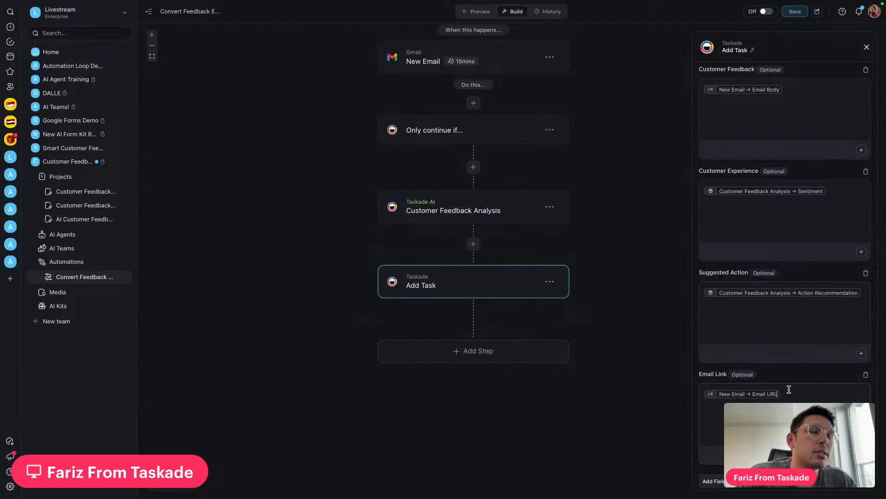
pyautogui.scroll(-2, 784, 388)
pyautogui.scroll(7, 768, 319)
pyautogui.scroll(-7, 769, 320)
pyautogui.scroll(7, 769, 319)
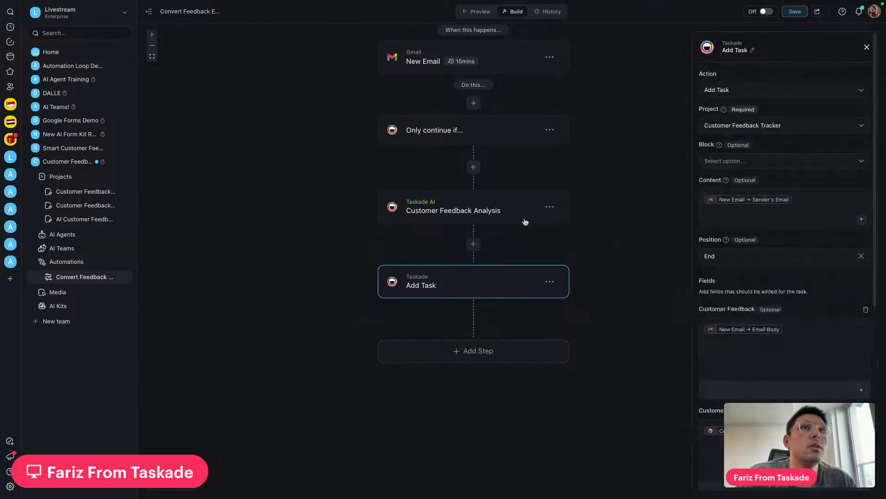
# Delete the Gmail New Email trigger from the automation.
pyautogui.scroll(4, 497, 212)
pyautogui.scroll(2, 503, 216)
pyautogui.click(545, 227)
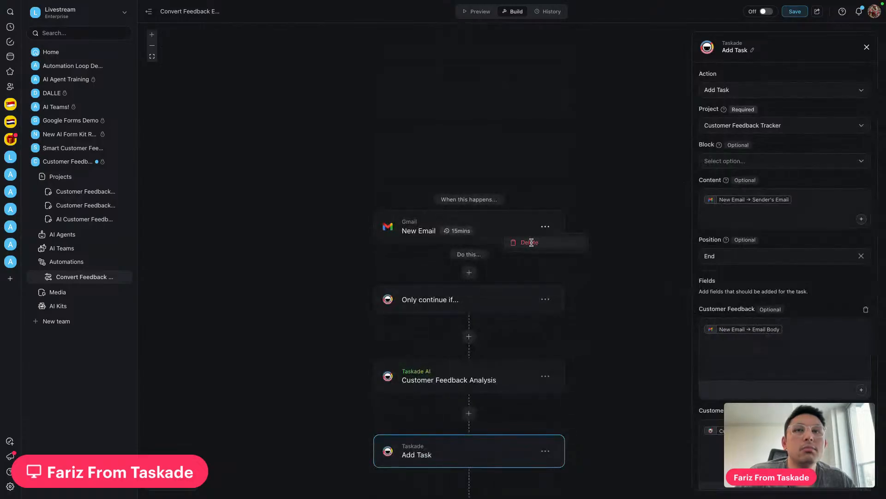
pyautogui.click(530, 242)
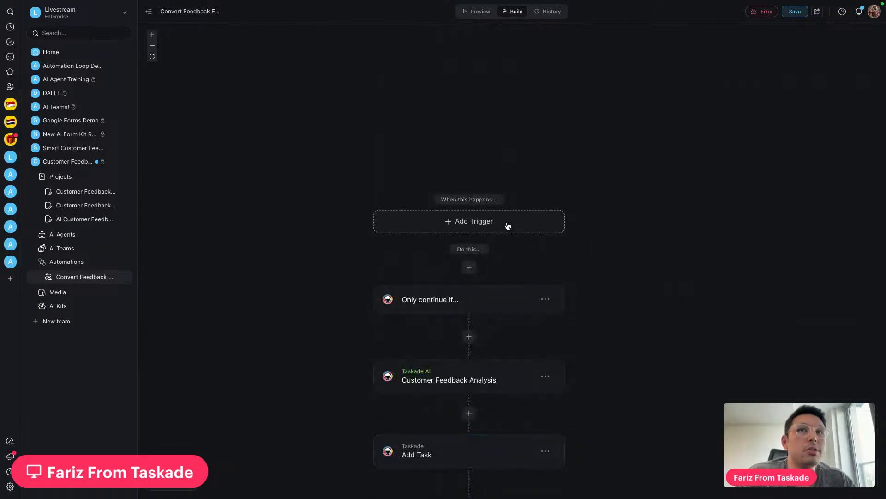
# Add Gmail's New Email trigger again and connect it to the Gmail account dated today at 6:14 PM.
pyautogui.click(508, 226)
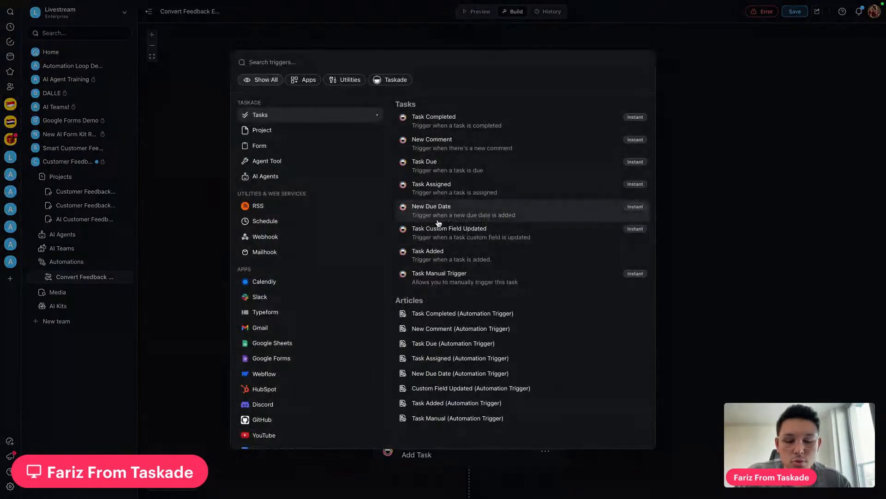
pyautogui.write('gmai')
pyautogui.press('BackSpace')
pyautogui.press('BackSpace')
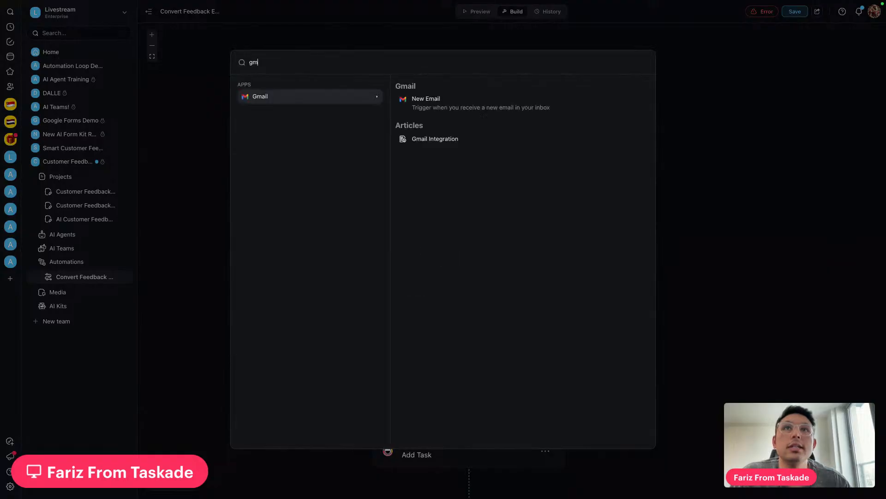
pyautogui.click(511, 103)
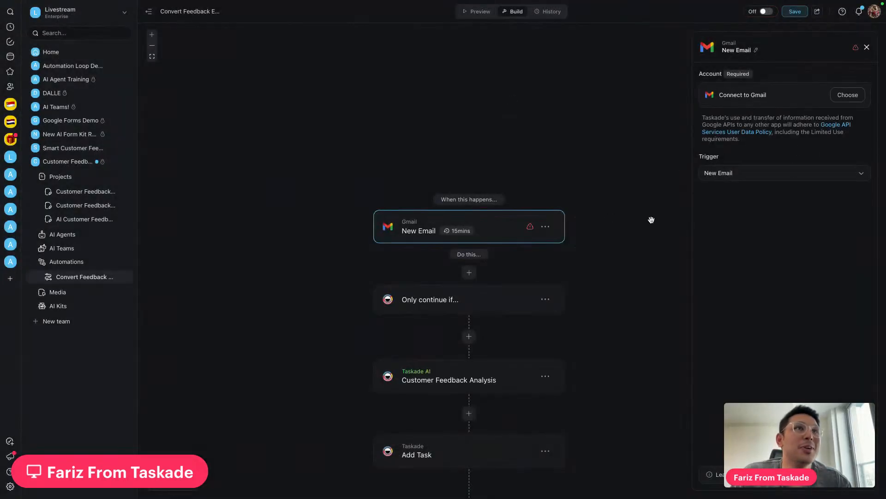
pyautogui.click(857, 102)
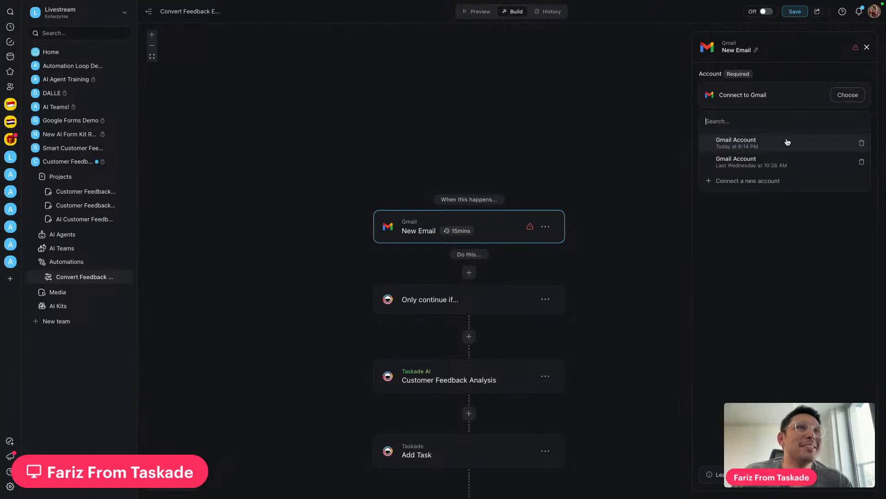
pyautogui.click(762, 143)
# Check the filter condition, the Customer Feedback Analysis input and the Add Task field mappings of the rebuilt automation.
pyautogui.scroll(-2, 564, 152)
pyautogui.scroll(-1, 565, 152)
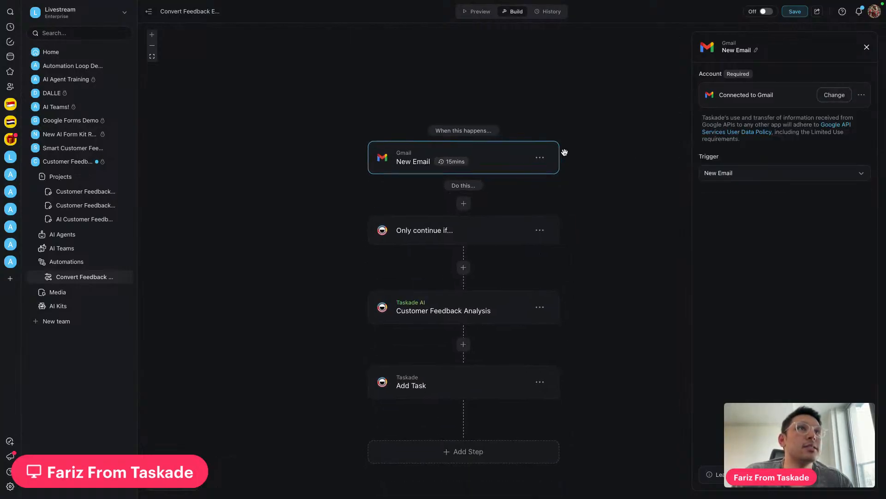
pyautogui.click(487, 228)
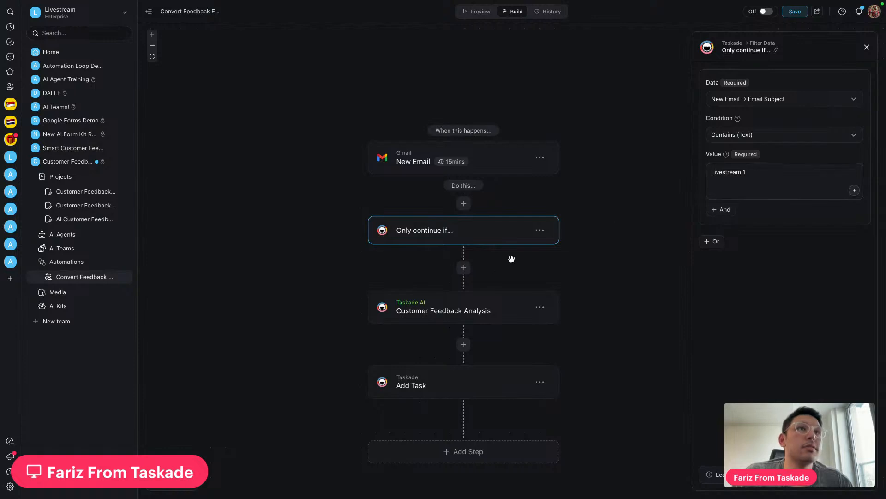
pyautogui.click(473, 323)
pyautogui.scroll(-3, 620, 232)
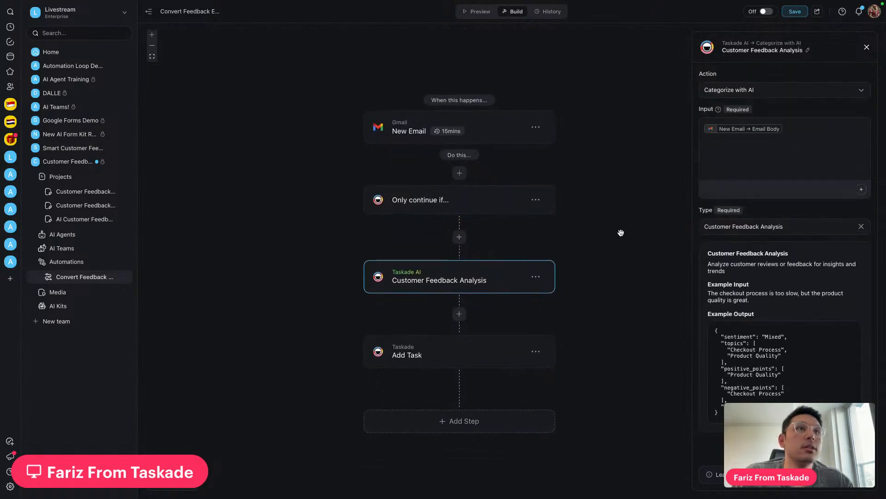
pyautogui.click(434, 349)
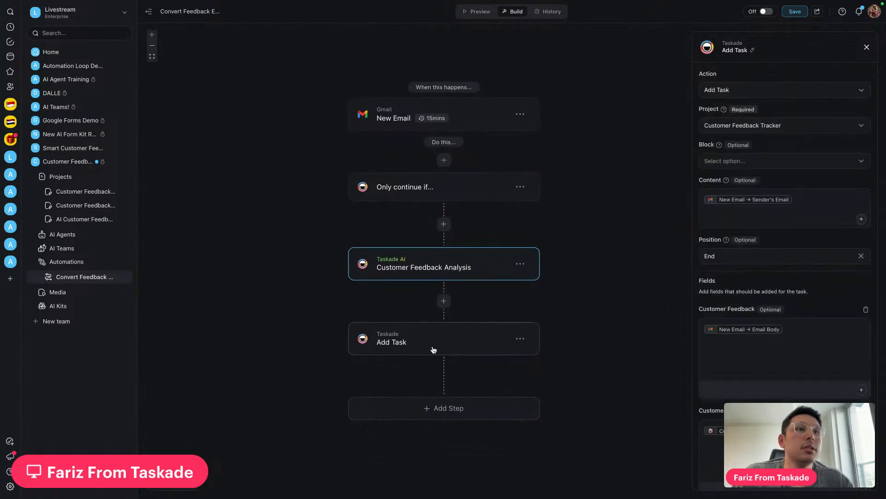
pyautogui.scroll(-5, 774, 268)
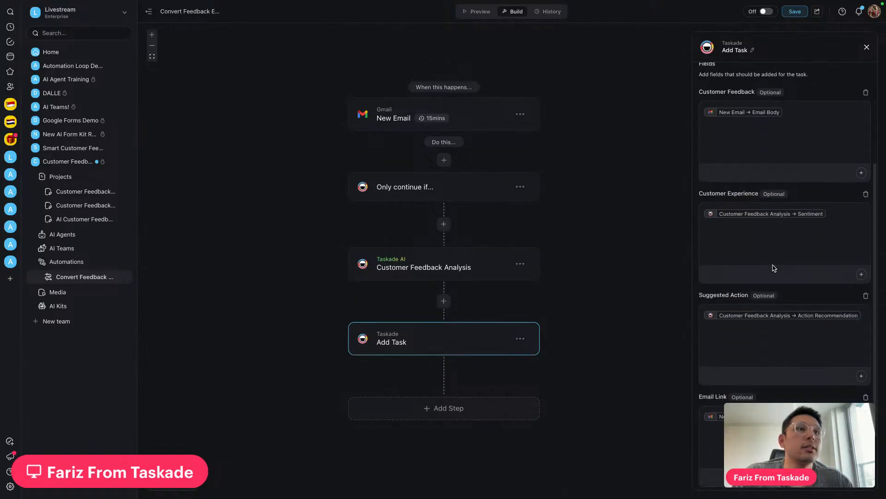
pyautogui.scroll(-3, 774, 267)
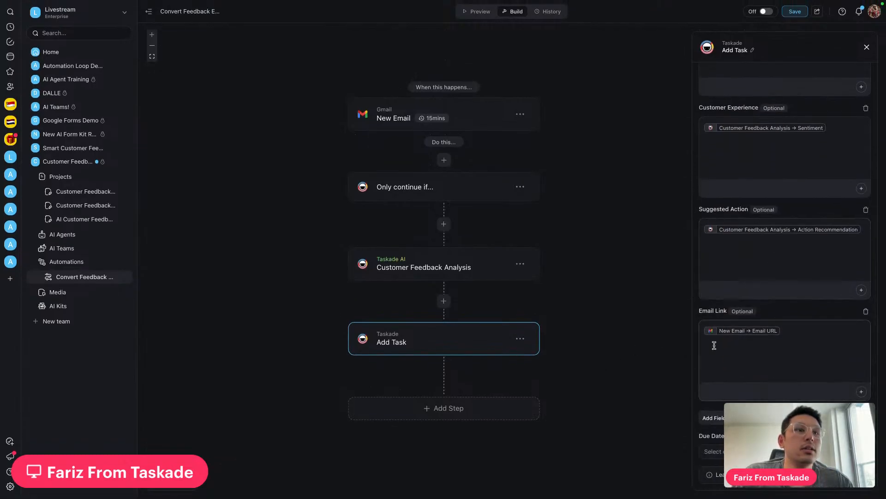
# Save the automation and turn it on.
pyautogui.scroll(8, 714, 345)
pyautogui.click(799, 13)
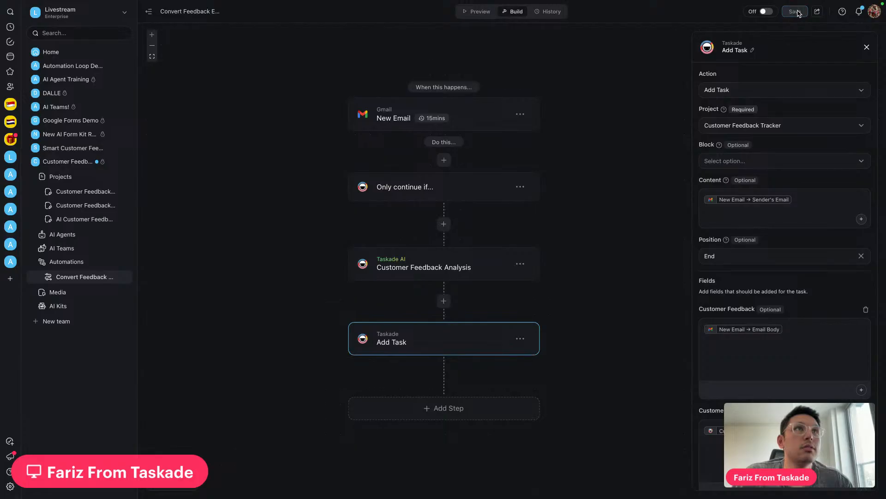
pyautogui.click(763, 12)
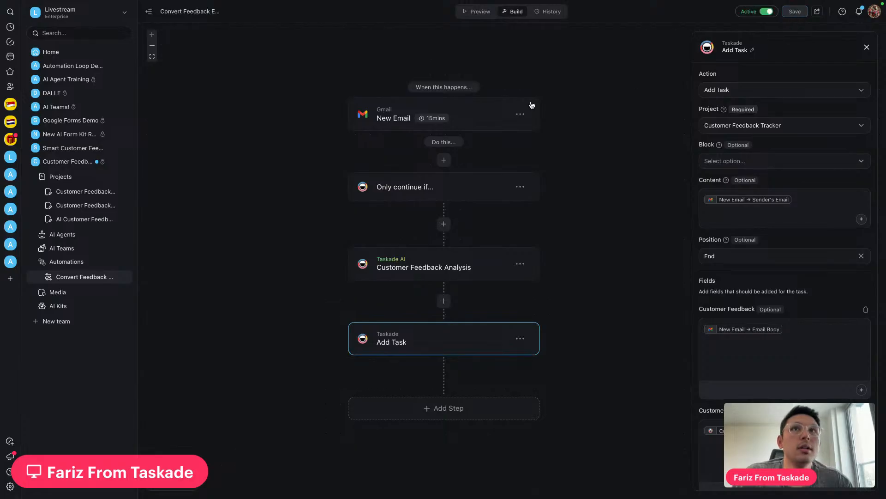
# Delete the Gmail New Email trigger from the automation.
pyautogui.click(496, 132)
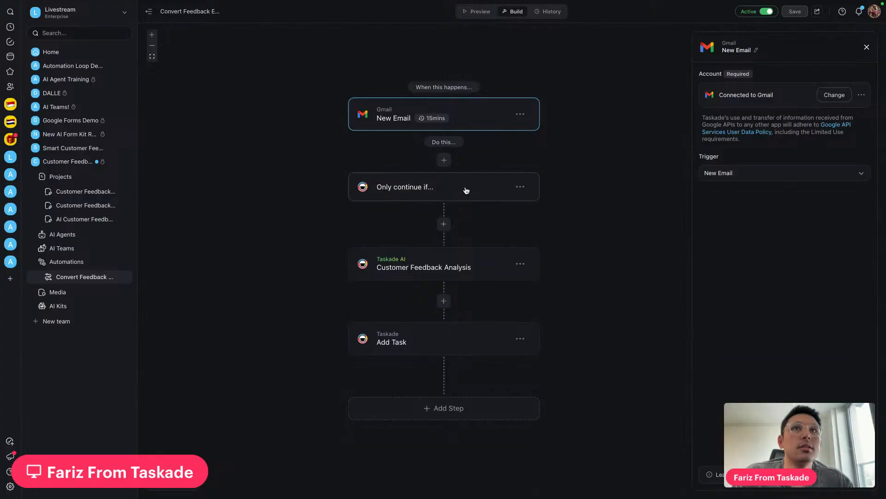
pyautogui.click(516, 131)
pyautogui.click(497, 146)
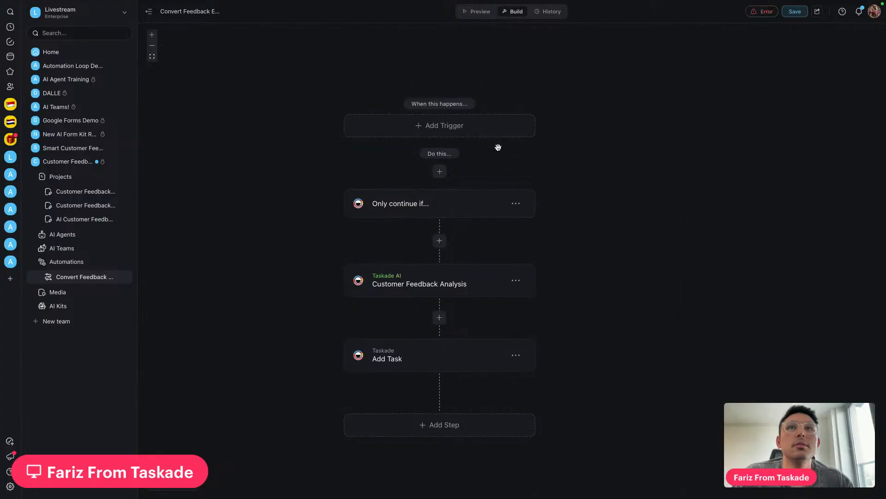
# Add a Mailhook trigger to the automation, save it, and copy the flow's unique email address.
pyautogui.click(461, 125)
pyautogui.write('meal')
pyautogui.press('BackSpace')
pyautogui.press('BackSpace')
pyautogui.press('BackSpace')
pyautogui.write('ail')
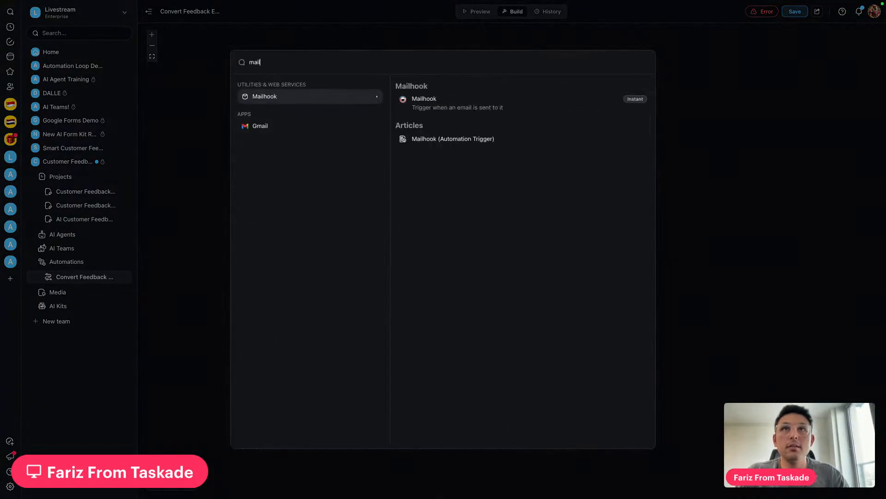
pyautogui.click(492, 98)
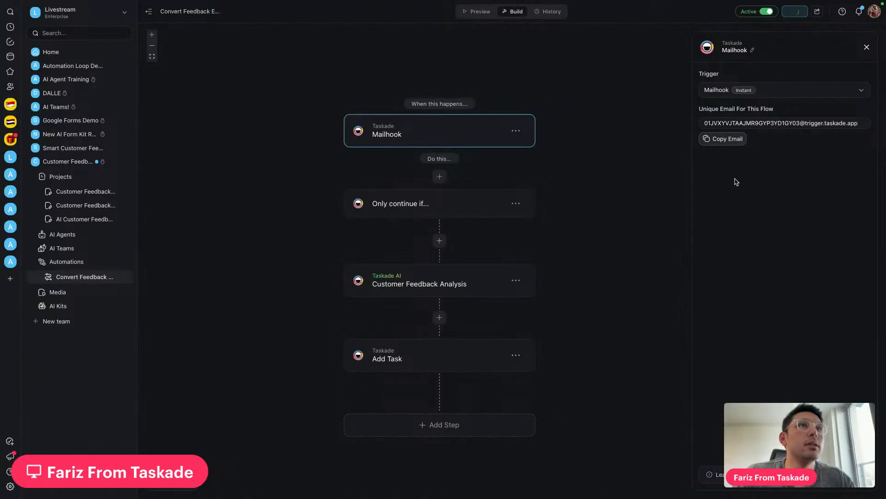
pyautogui.click(733, 140)
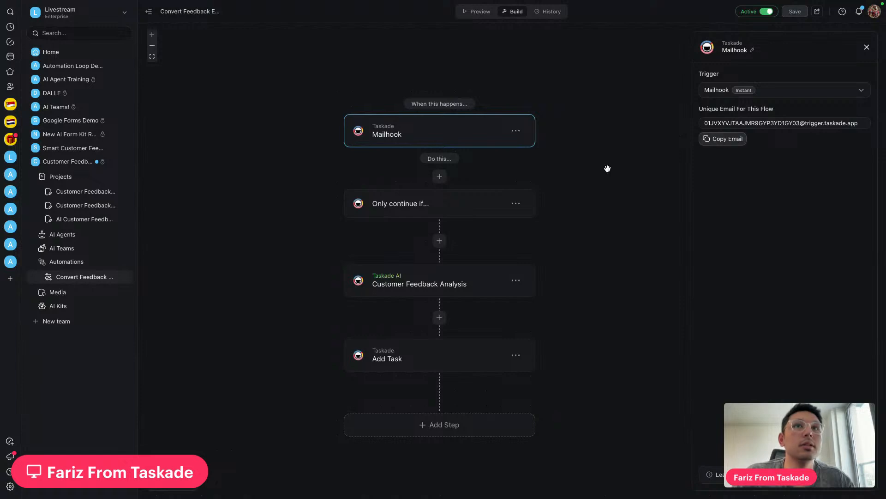
# Check the filter and Customer Feedback Analysis steps, and view the Mailhook data available for Add Task's Email Link field.
pyautogui.click(467, 202)
pyautogui.click(441, 294)
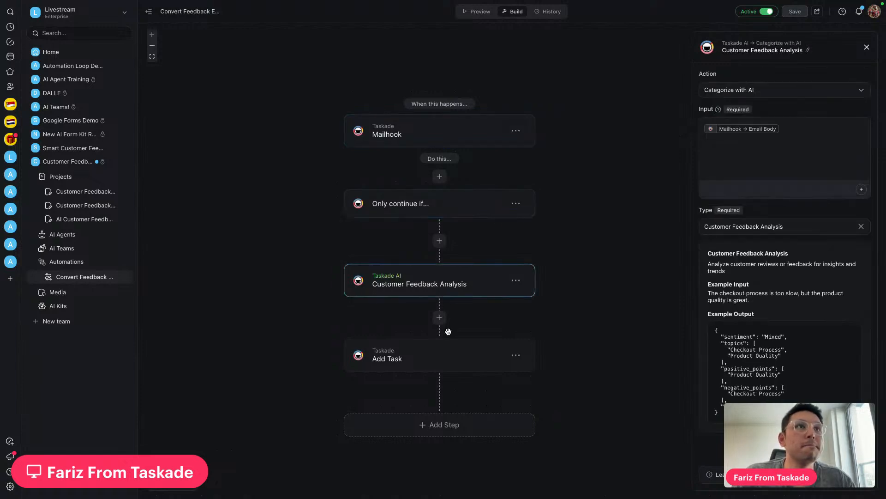
pyautogui.click(469, 355)
pyautogui.scroll(-8, 710, 258)
pyautogui.click(723, 331)
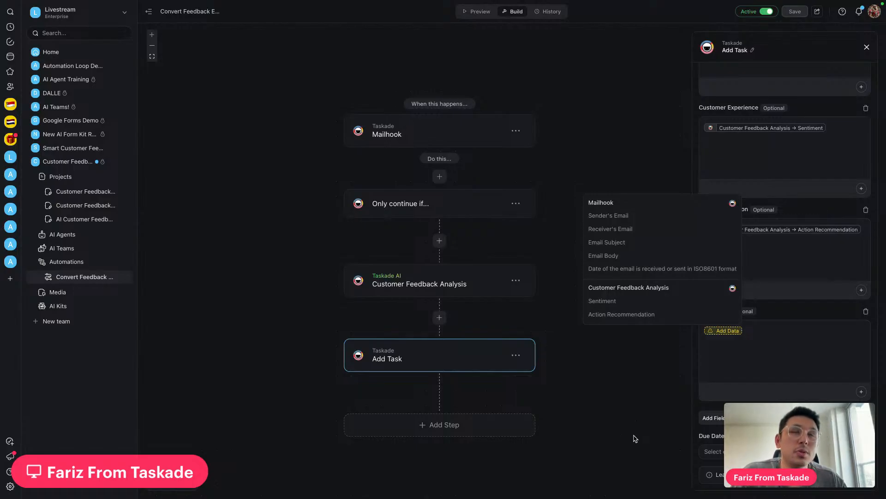
pyautogui.click(635, 438)
# Replace the Mailhook trigger with Gmail's New Email trigger.
pyautogui.click(515, 131)
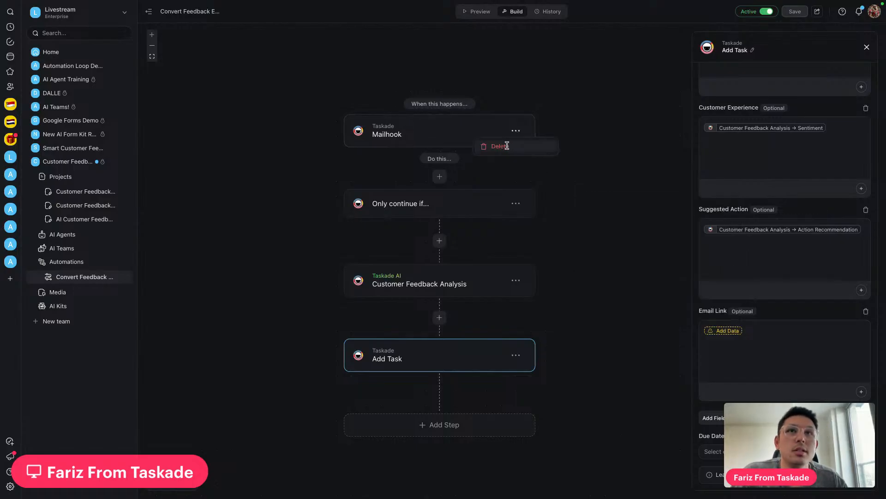
pyautogui.click(499, 145)
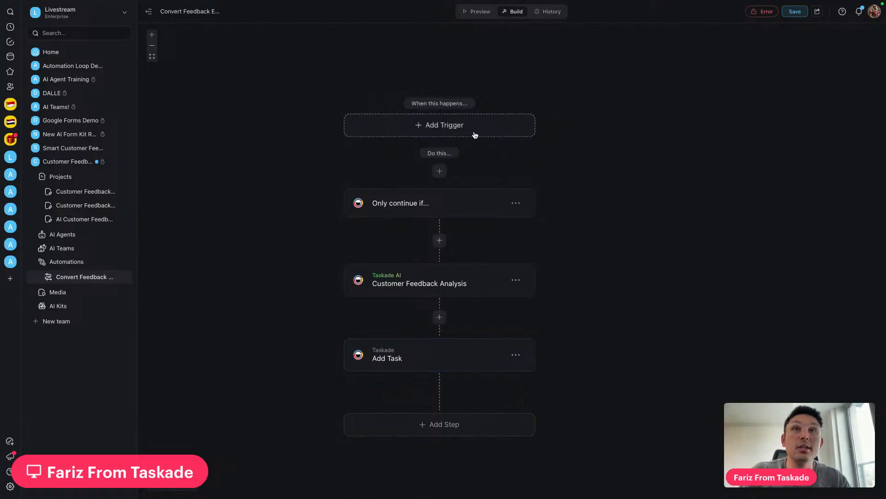
pyautogui.click(475, 134)
pyautogui.write('gma')
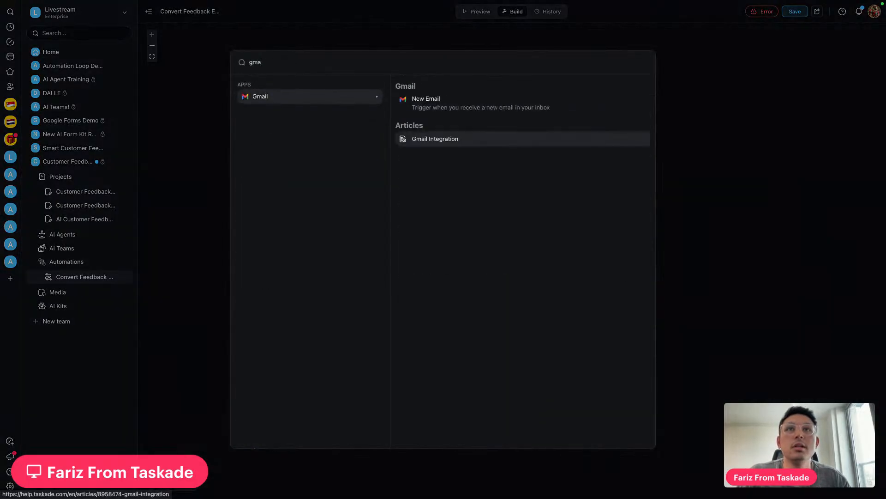
pyautogui.click(483, 101)
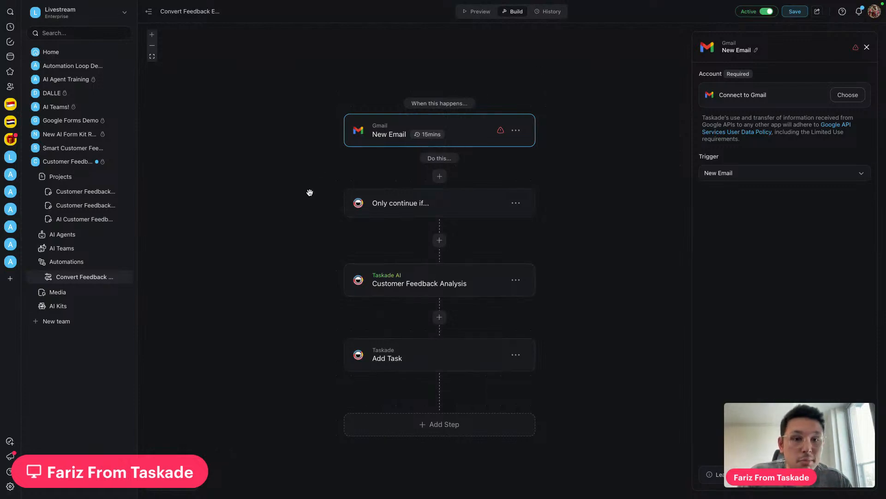
pyautogui.moveTo(433, 135)
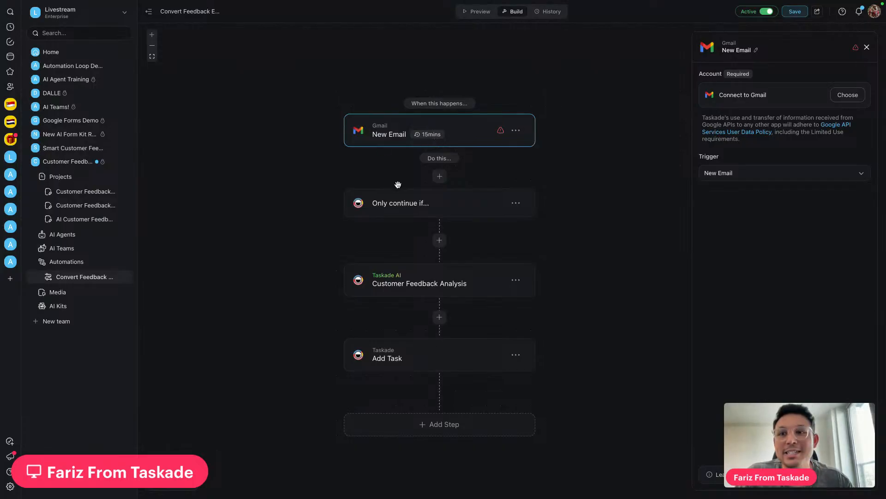
# Review the filter condition, the Customer Feedback Analysis step and the Add Task field mappings down to Email Link.
pyautogui.click(493, 209)
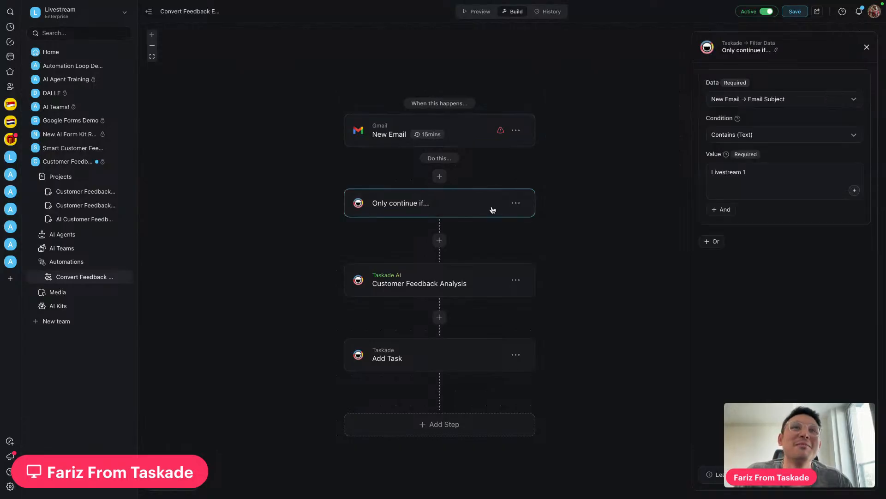
pyautogui.click(508, 274)
pyautogui.click(451, 356)
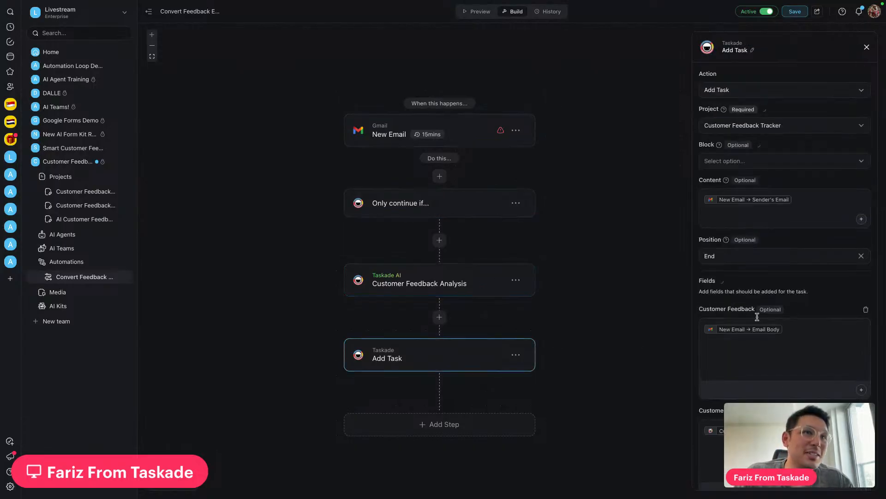
pyautogui.scroll(-5, 762, 319)
pyautogui.moveTo(766, 330)
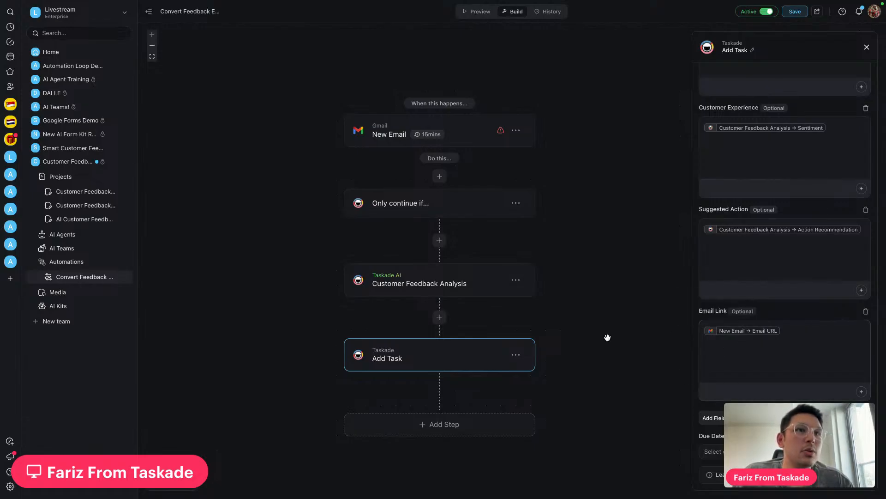
pyautogui.click(83, 218)
pyautogui.click(480, 97)
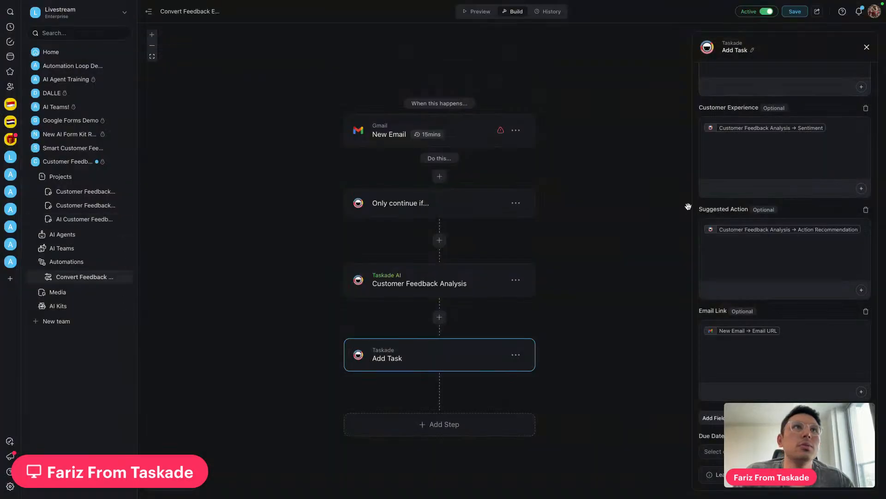
# Save the automation and open the Customer Feedback Tracker project to inspect its Email Link column.
pyautogui.click(799, 12)
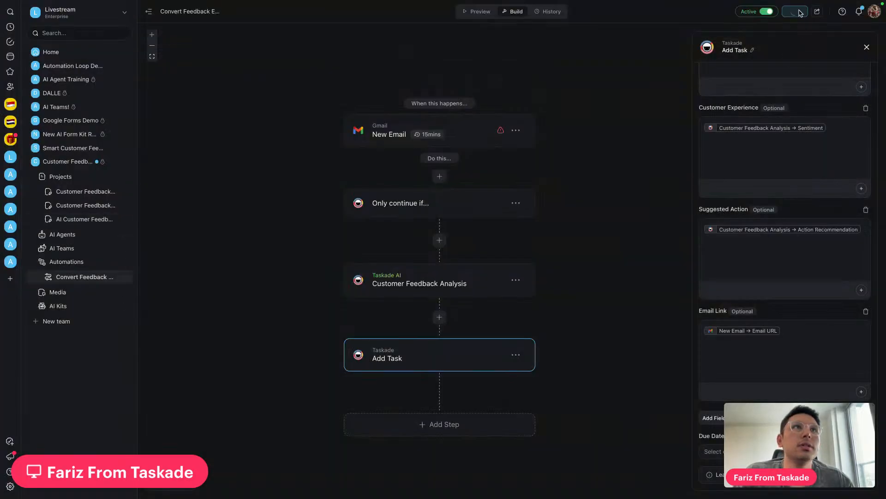
pyautogui.click(86, 192)
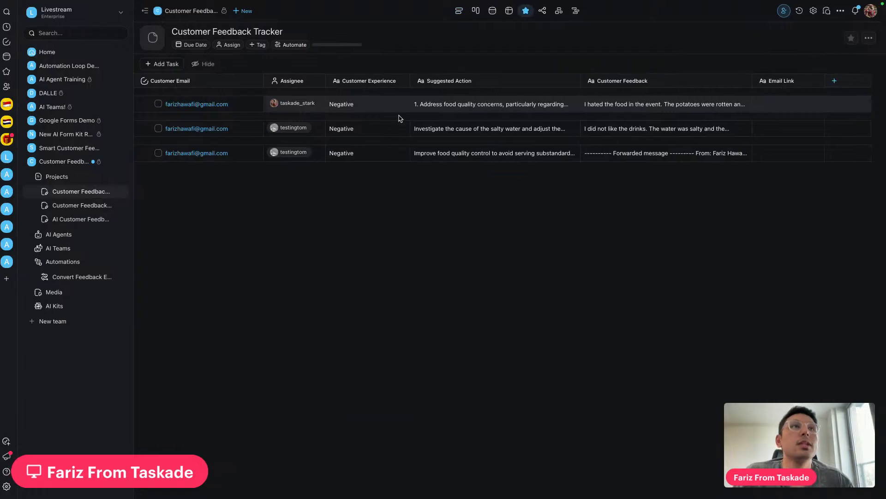
pyautogui.click(792, 104)
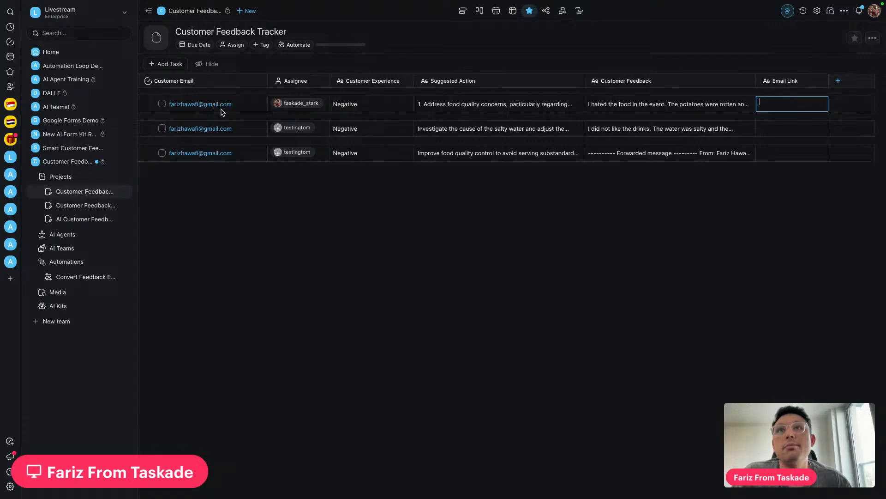
pyautogui.click(84, 209)
pyautogui.click(480, 89)
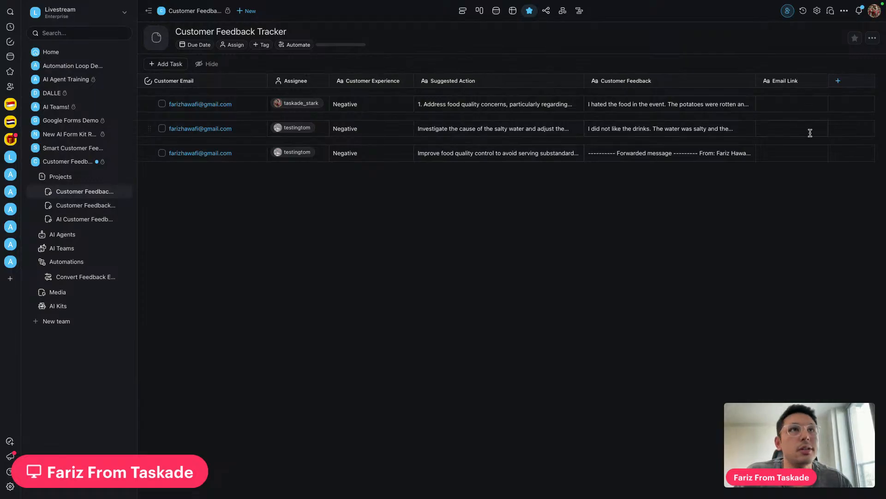
pyautogui.click(791, 101)
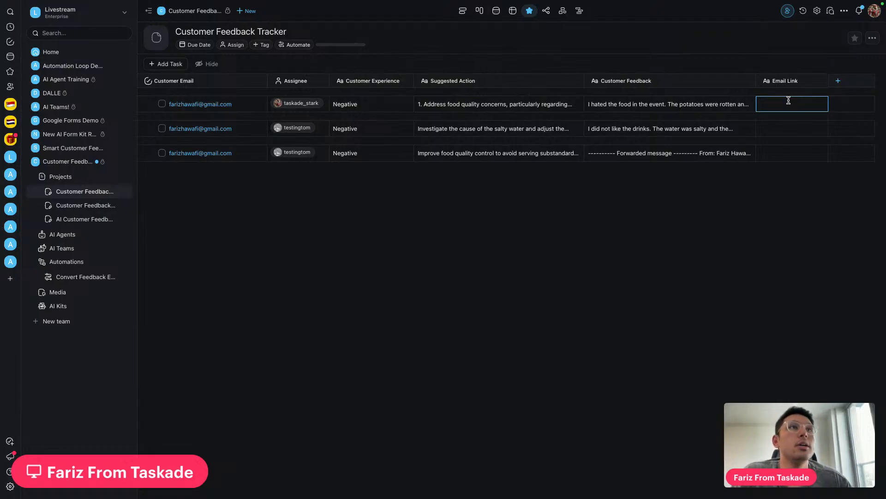
pyautogui.click(670, 197)
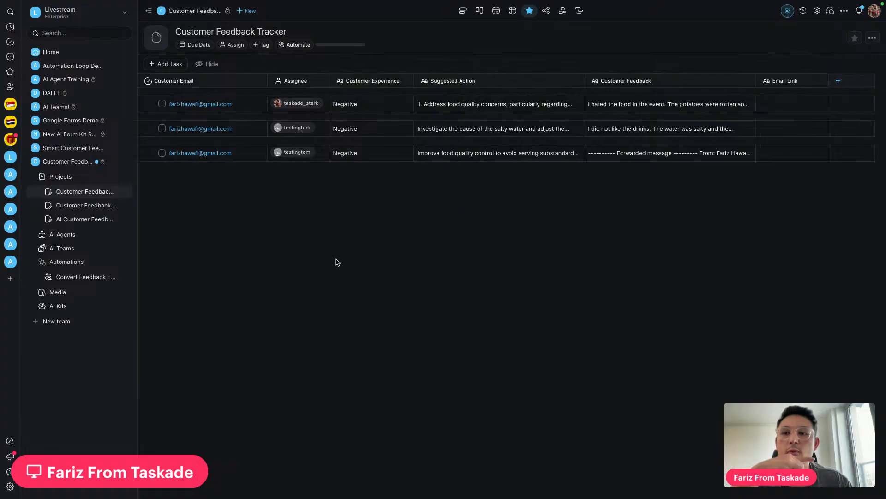
# Review the Livestream May 23 agenda, and go back from the generated SEO workspace to the Start with AI page.
pyautogui.click(308, 9)
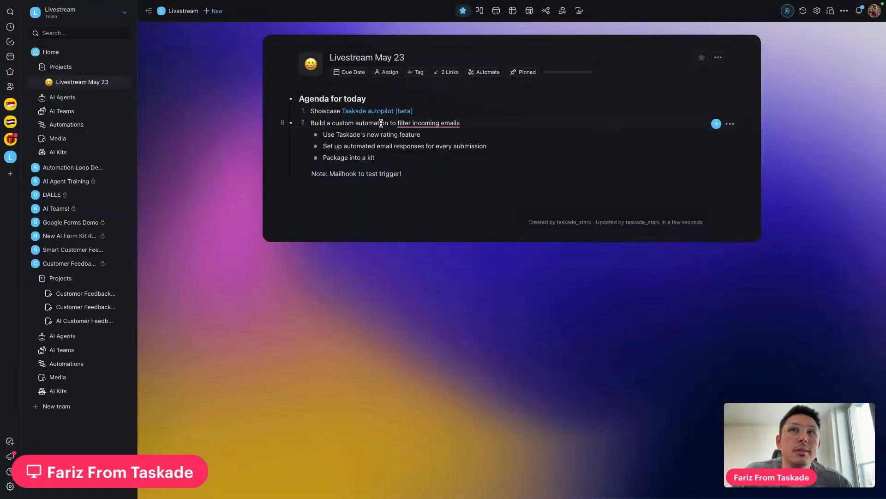
pyautogui.click(529, 9)
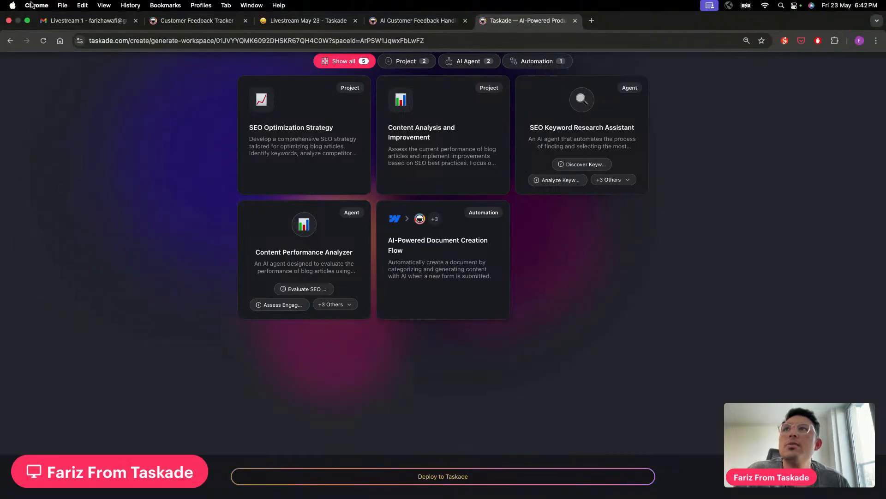
pyautogui.click(7, 41)
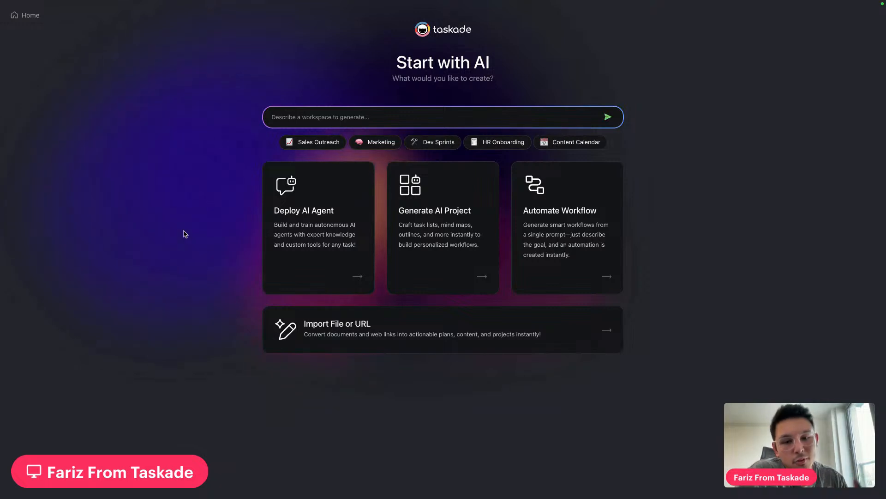
# Begin the workspace generation prompt with "Create a table to keep my emails.".
pyautogui.click(418, 118)
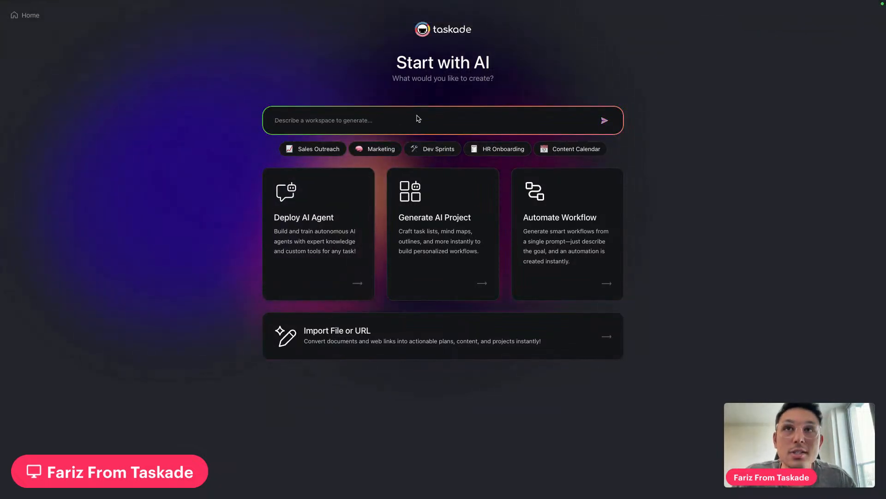
pyautogui.write('Crea')
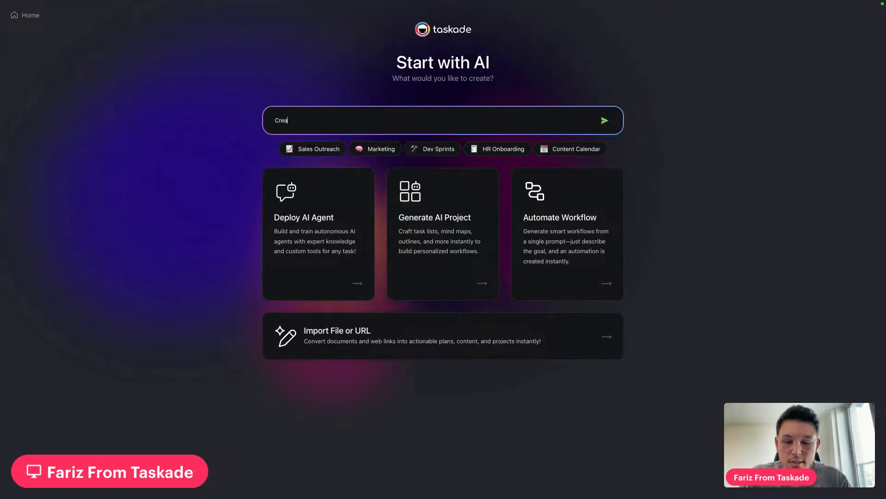
pyautogui.write('te a table to')
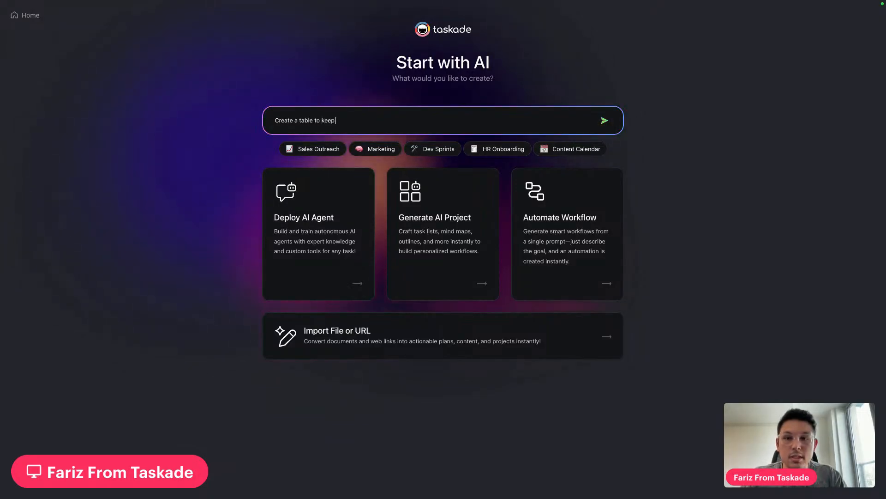
pyautogui.write('keep my emails')
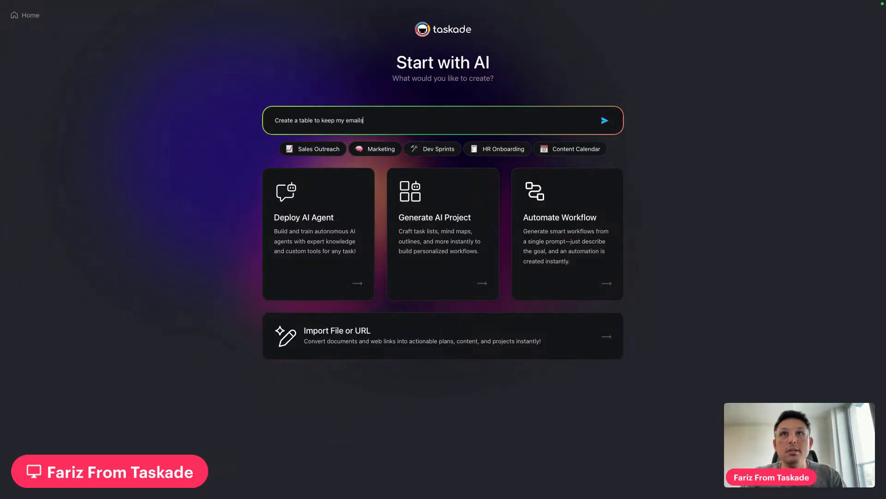
pyautogui.write('. Crea')
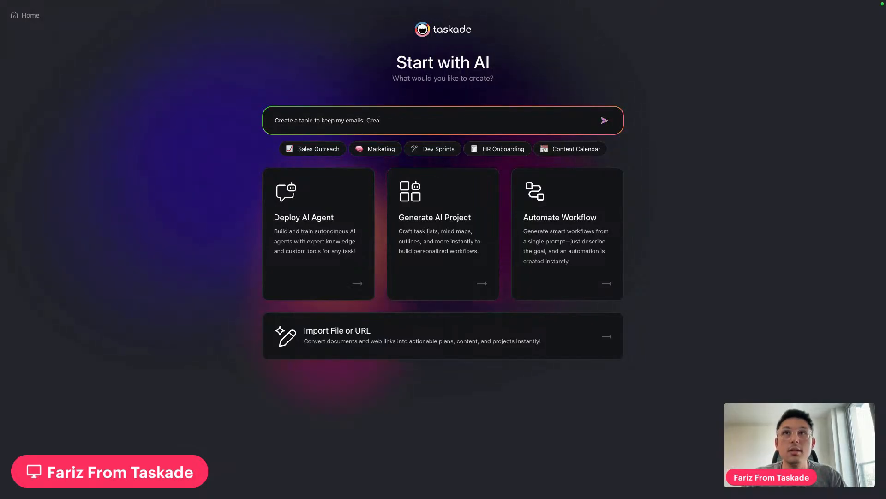
# Reword the prompt to "Create workflow to filter emails. I want a table to store all my emails.".
pyautogui.click(293, 122)
pyautogui.write('word')
pyautogui.press('BackSpace')
pyautogui.write('kflow to ')
pyautogui.write('filter ema')
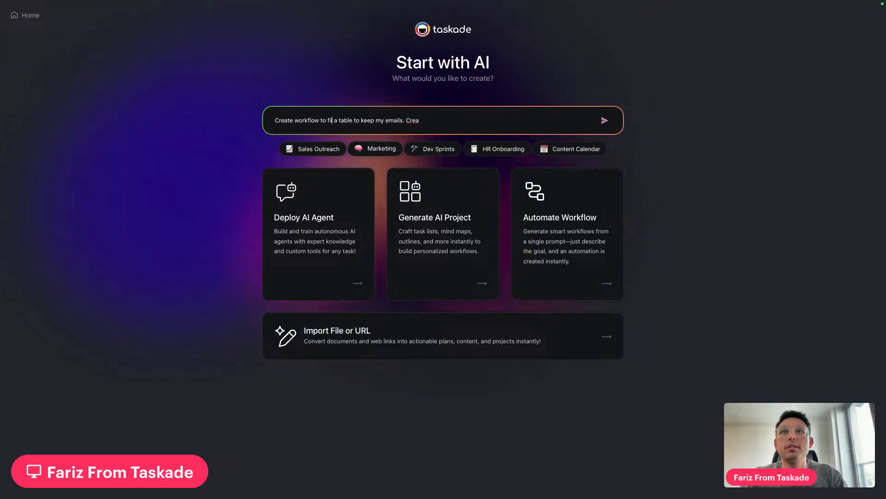
pyautogui.write('ils. I wan')
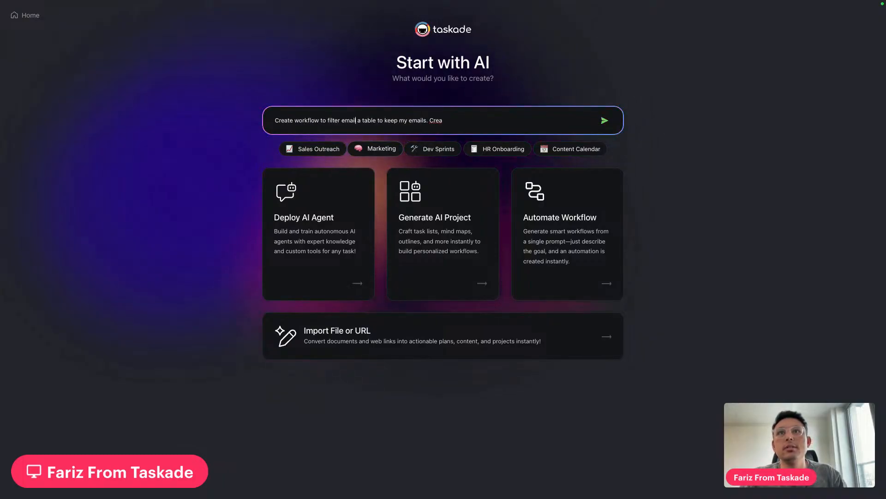
pyautogui.write('t')
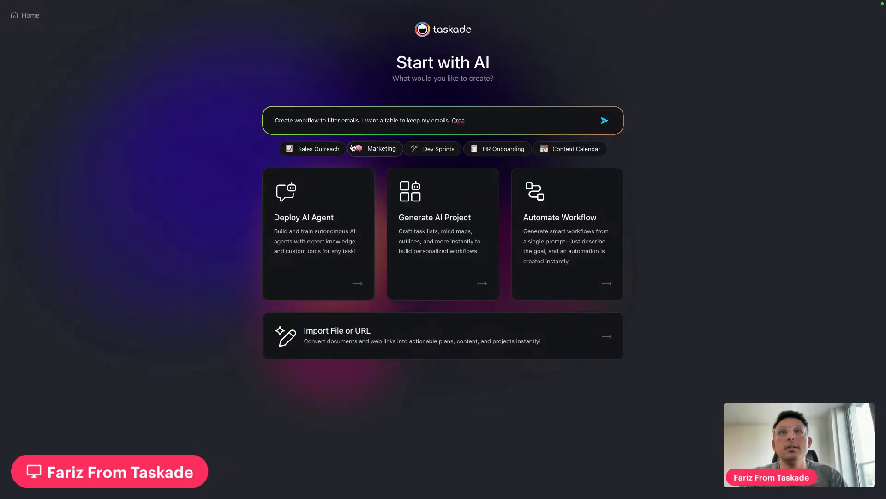
pyautogui.doubleClick(413, 121)
pyautogui.write('store all')
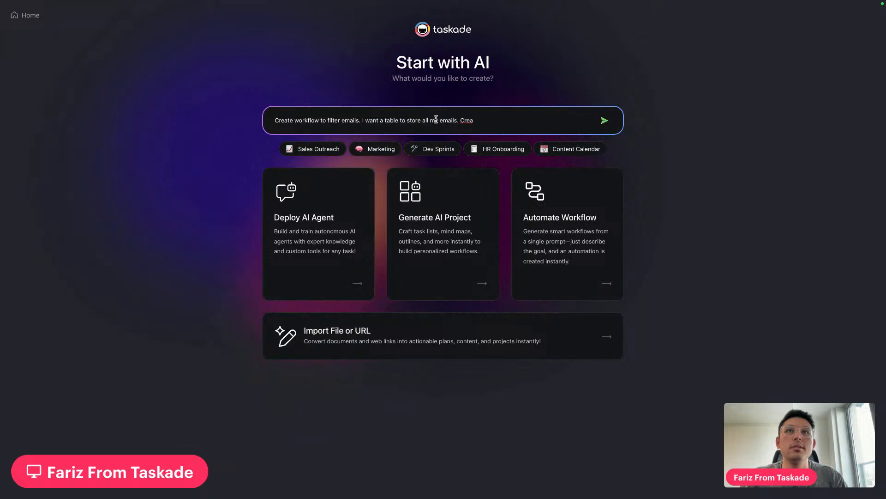
# Extend the prompt to request an automation with a mailhook trigger and a filter as one of the actions, and generate the workspace.
pyautogui.click(494, 120)
pyautogui.write('te an ')
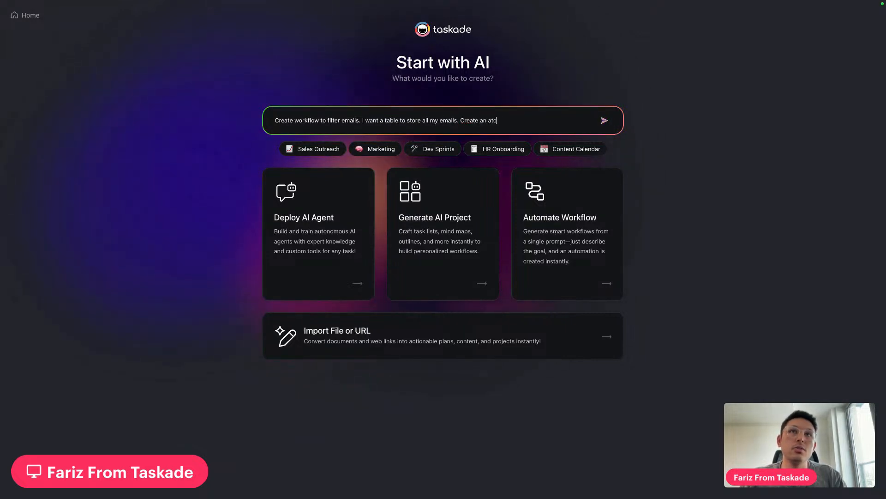
pyautogui.write('automation w')
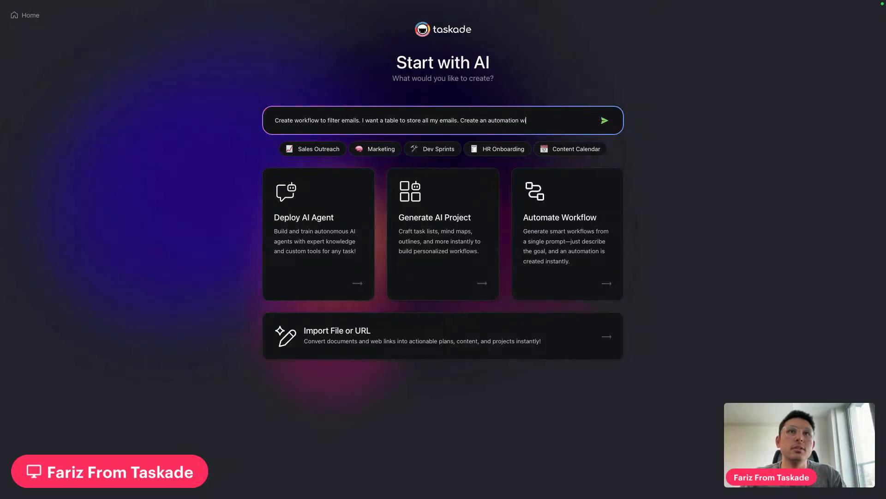
pyautogui.write('ith a mailhook trigger')
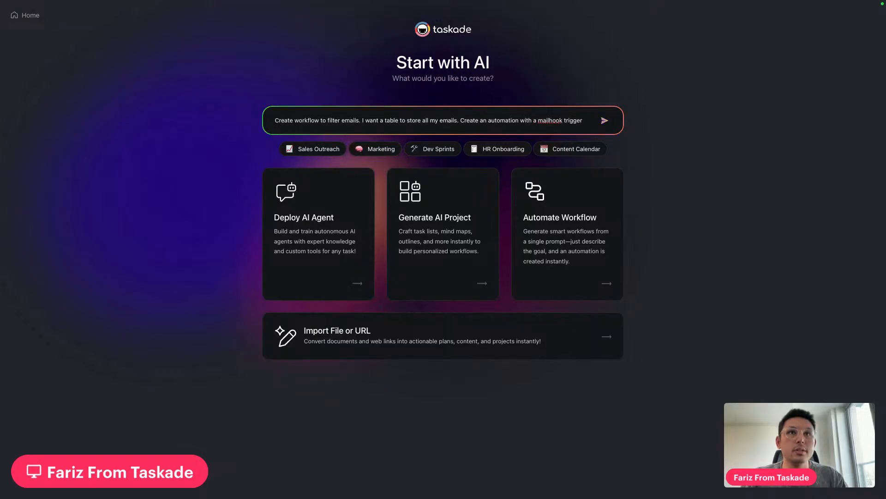
pyautogui.write(', and a')
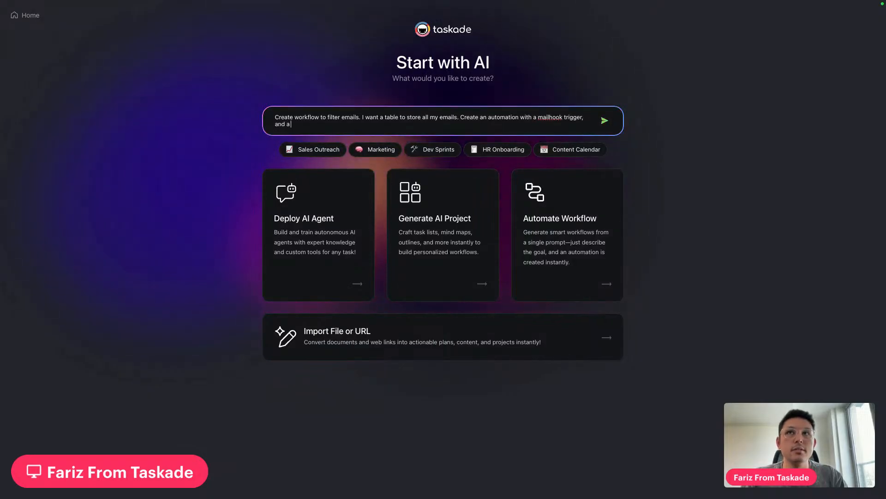
pyautogui.write(' filter in it as')
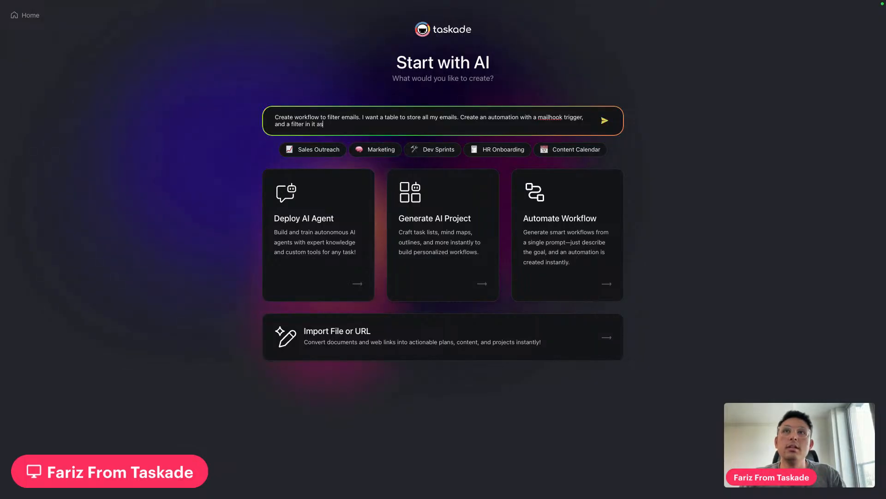
pyautogui.press('BackSpace')
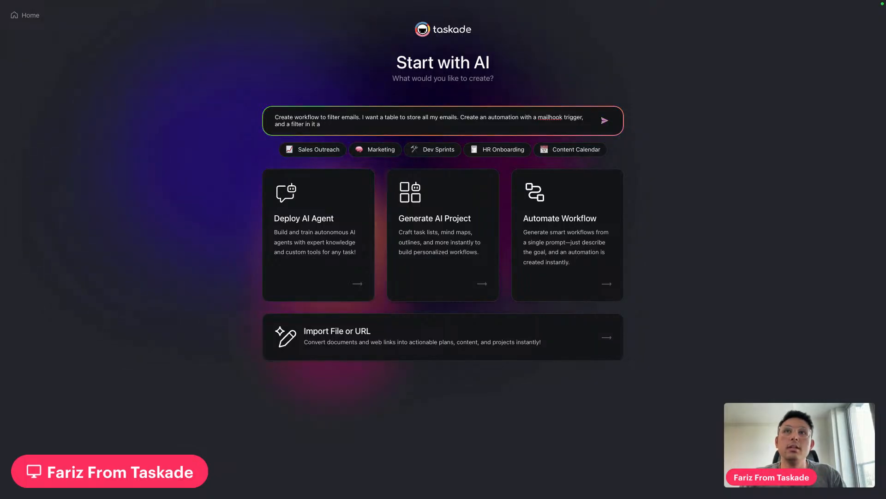
pyautogui.write('one of the actions')
pyautogui.click(605, 122)
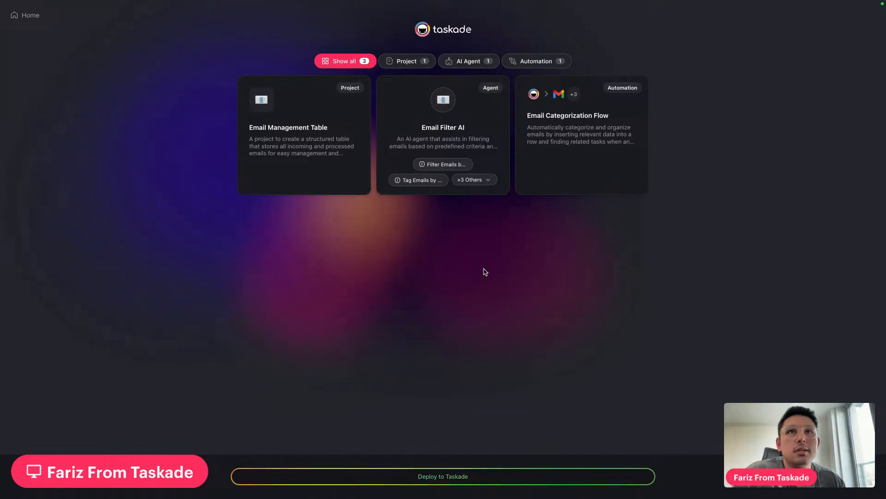
# Deploy the generated email workspace to Taskade and open its Email Management Table project.
pyautogui.click(451, 477)
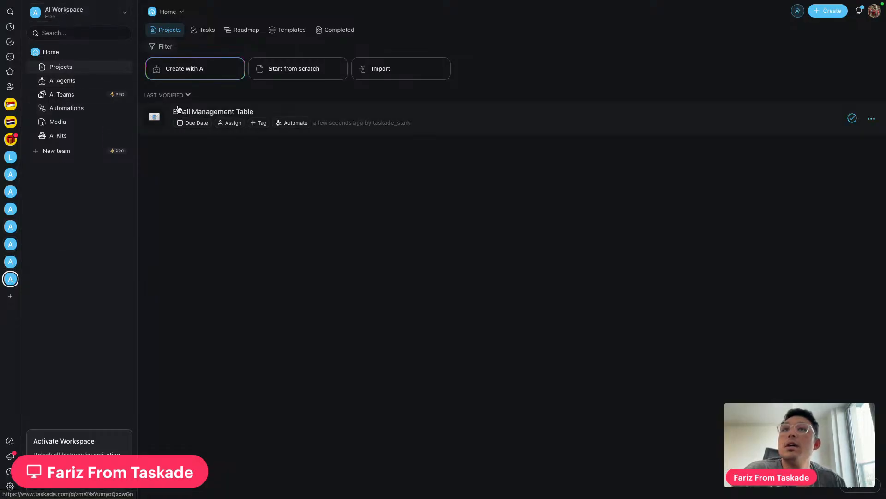
pyautogui.click(382, 125)
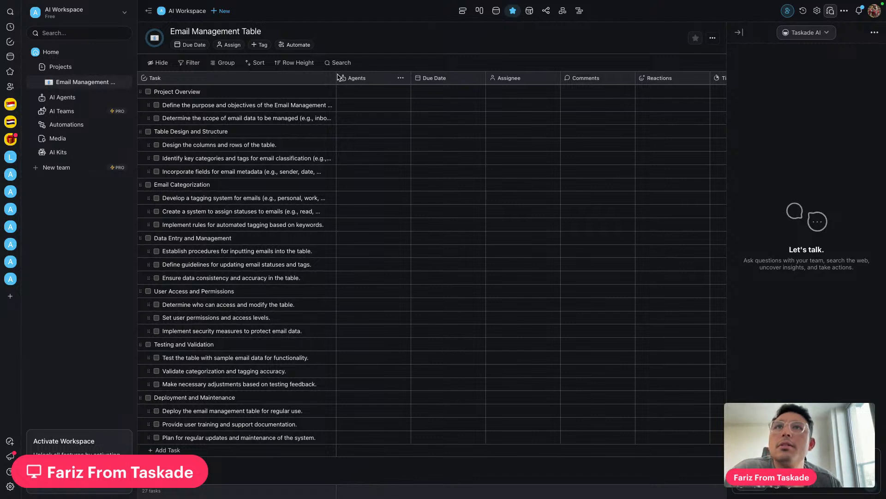
# Widen the Task column to fit the longer task names, and compare the project's two table views.
pyautogui.moveTo(342, 78); pyautogui.dragTo(378, 77)
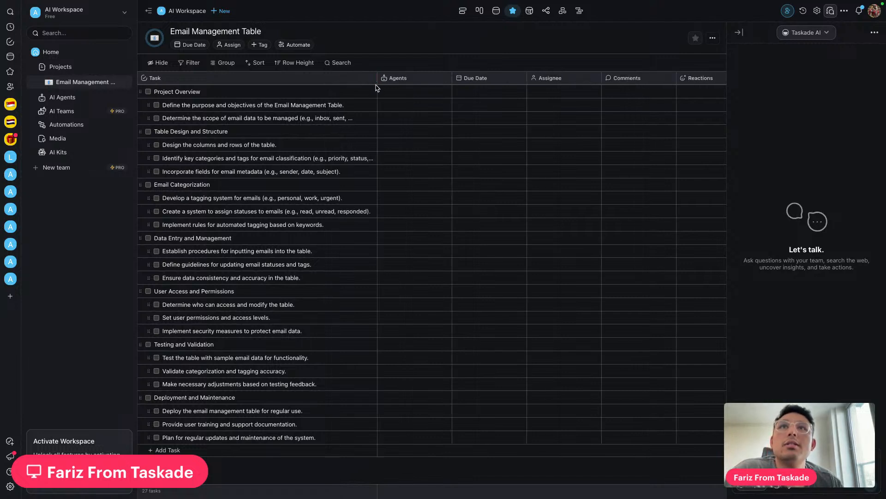
pyautogui.click(529, 11)
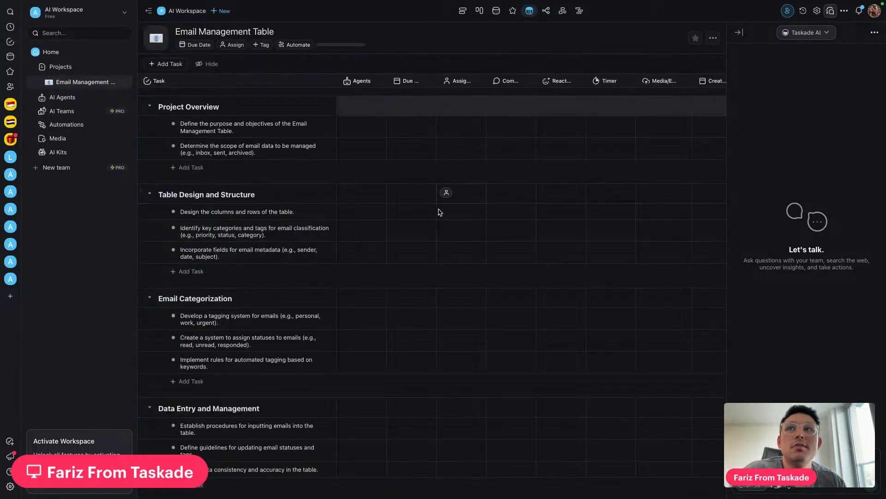
pyautogui.click(513, 14)
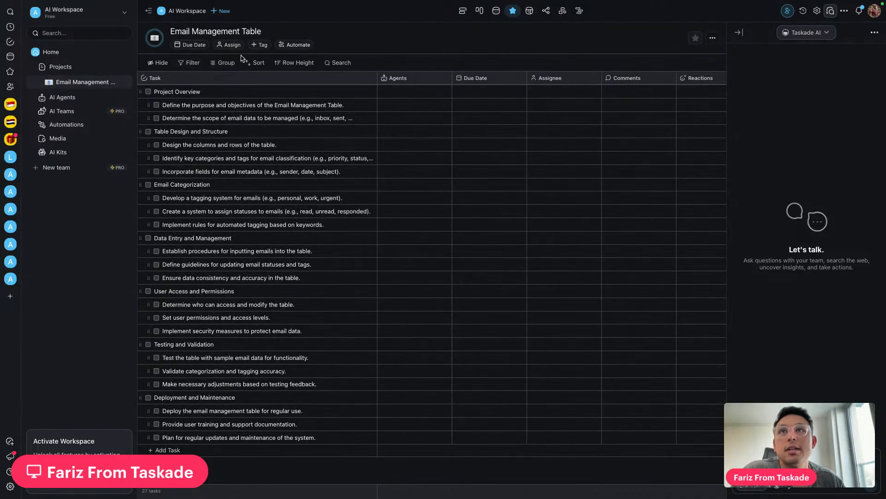
# Sort the Email Management Table by Created Date, by day, with the earliest first.
pyautogui.click(254, 63)
pyautogui.click(348, 50)
pyautogui.click(261, 63)
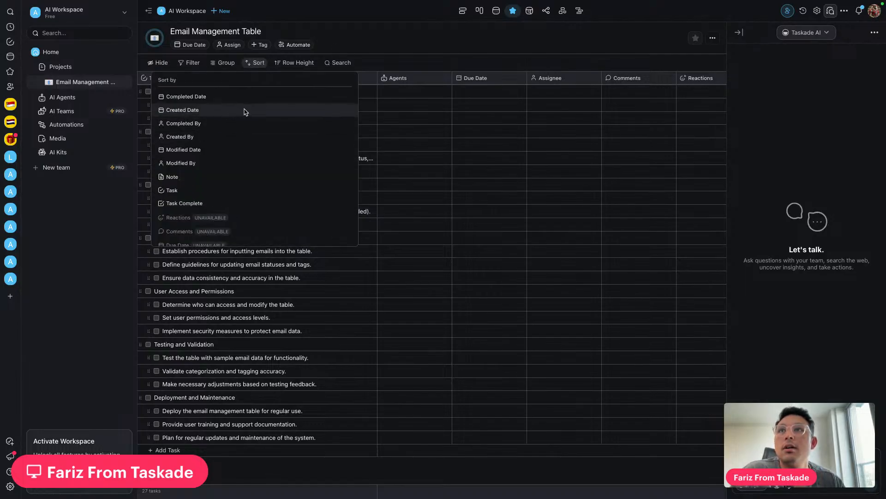
pyautogui.click(221, 109)
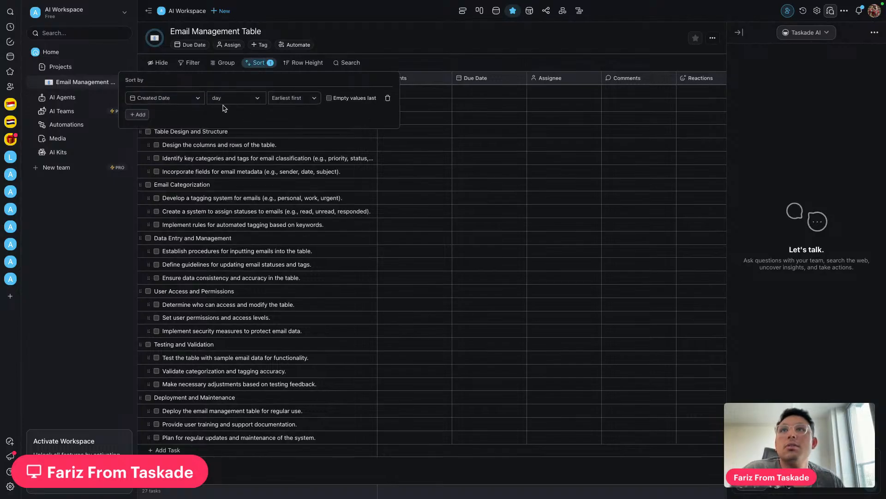
pyautogui.click(302, 99)
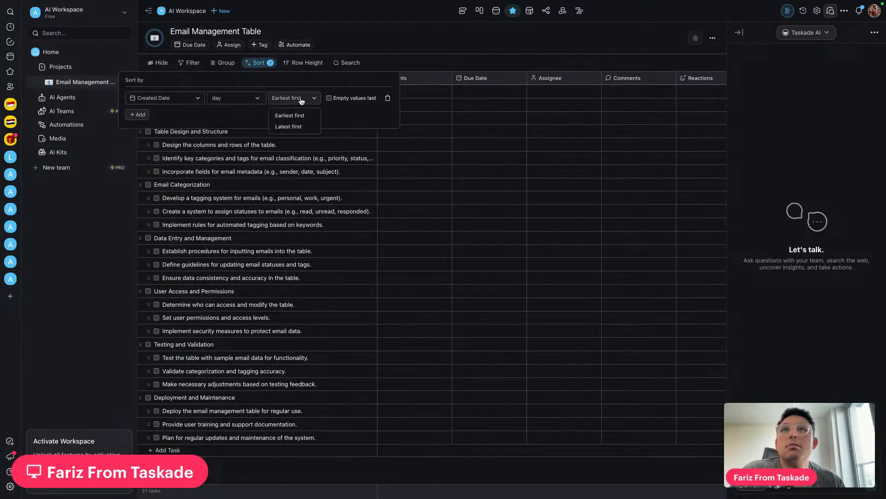
pyautogui.click(341, 123)
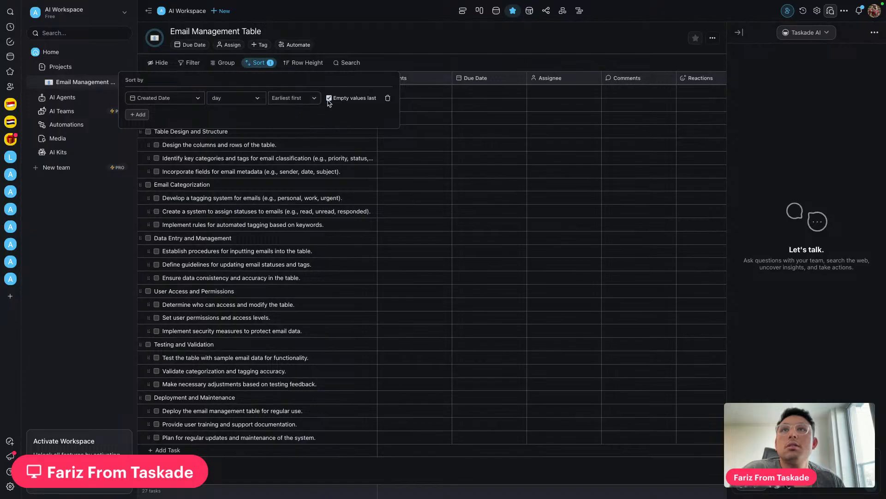
pyautogui.click(415, 57)
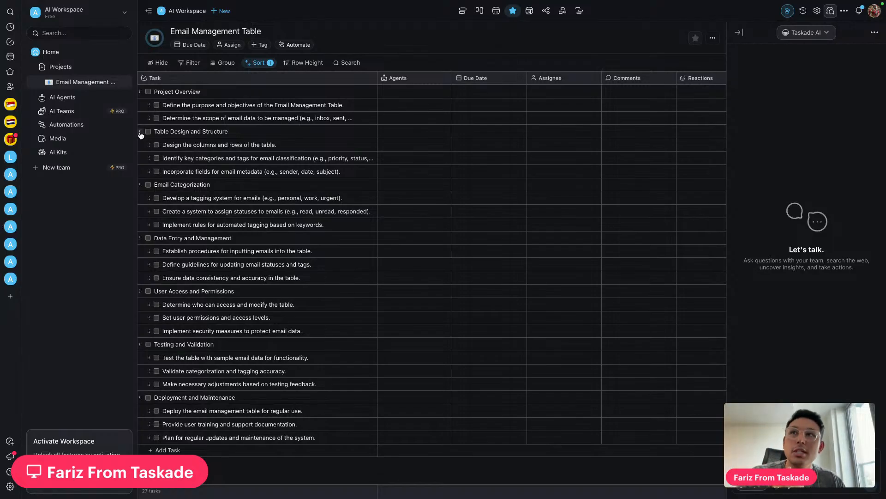
# Open the generated Email Categorization automation and bring its whole flow into view.
pyautogui.click(108, 128)
pyautogui.click(279, 63)
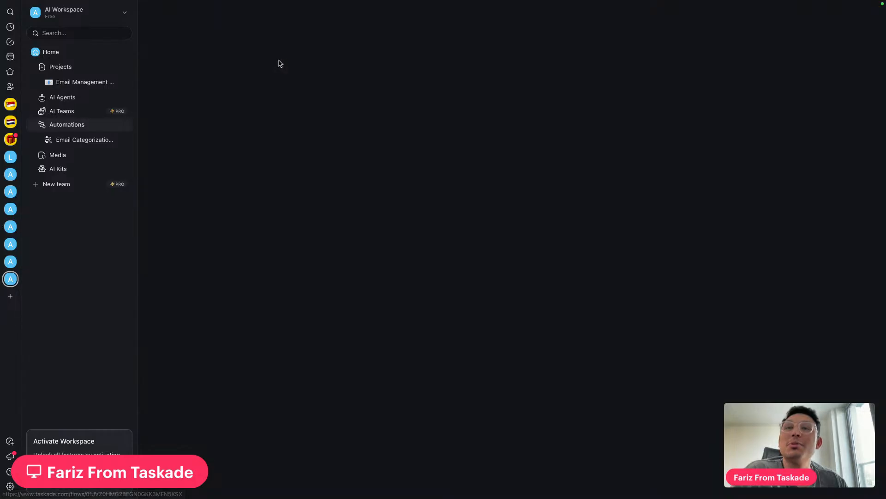
pyautogui.scroll(-5, 510, 184)
pyautogui.hscroll(3, 511, 184)
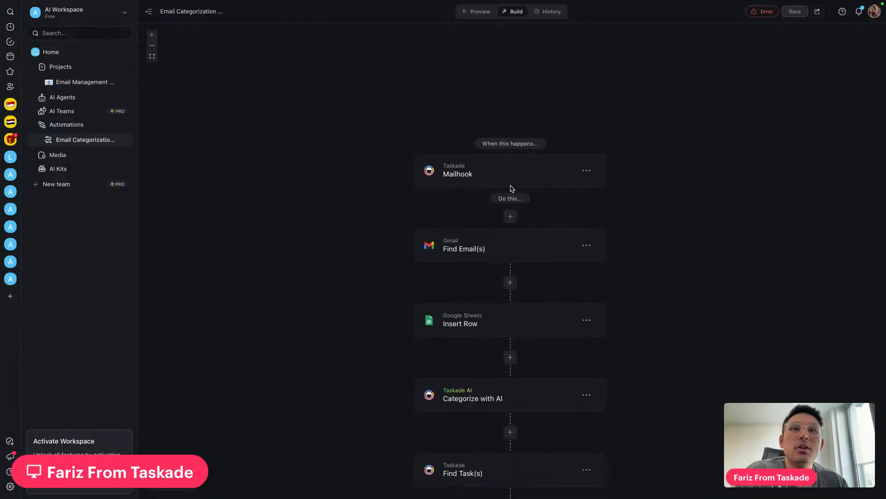
pyautogui.scroll(-2, 611, 214)
pyautogui.hscroll(2, 611, 214)
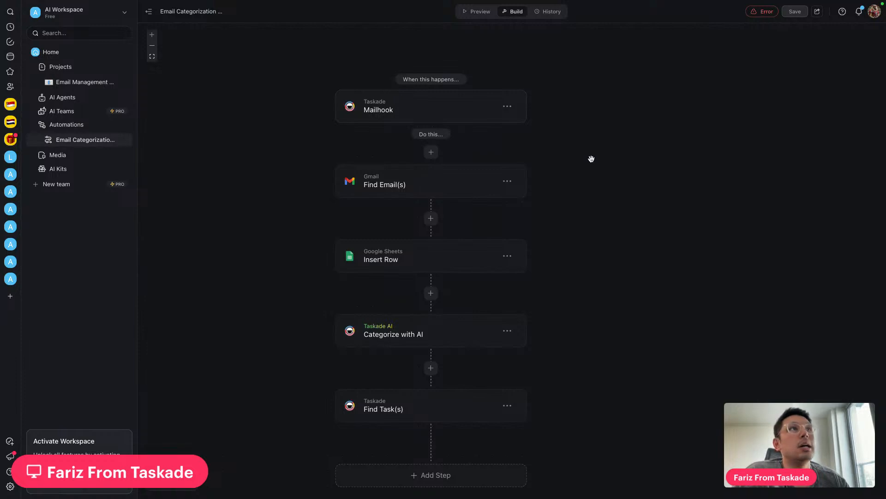
# Examine the Mailhook trigger and the action and Emails To Return options of the Gmail Find Email(s) step.
pyautogui.click(482, 112)
pyautogui.click(463, 180)
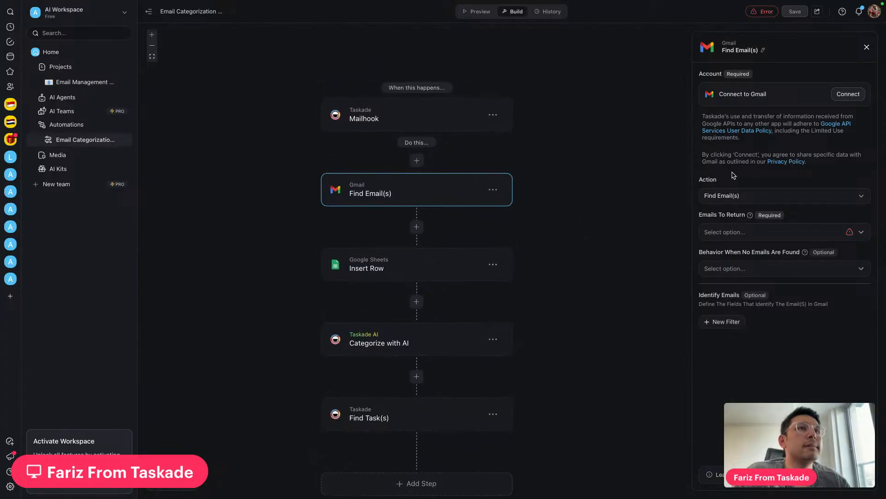
pyautogui.click(733, 230)
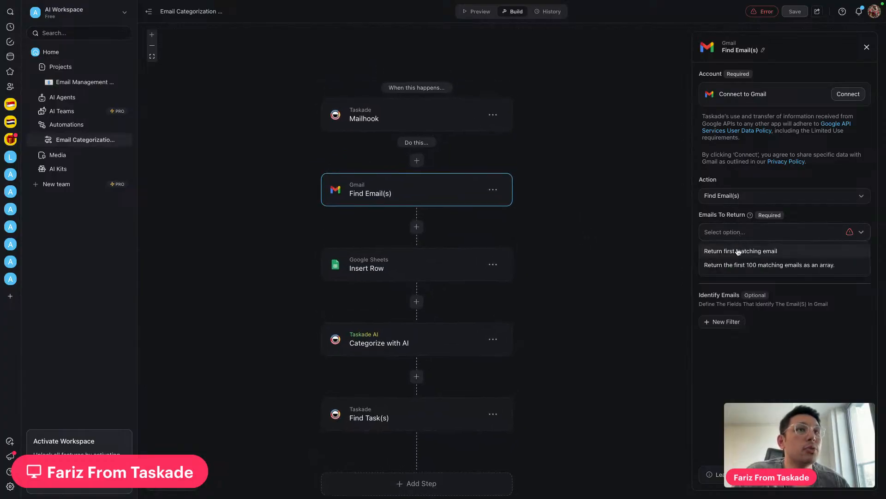
pyautogui.click(608, 266)
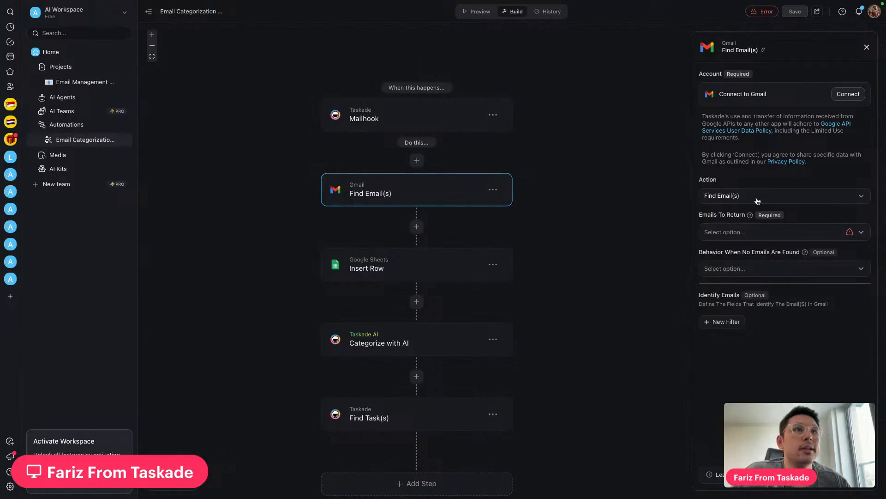
pyautogui.click(862, 196)
pyautogui.click(627, 289)
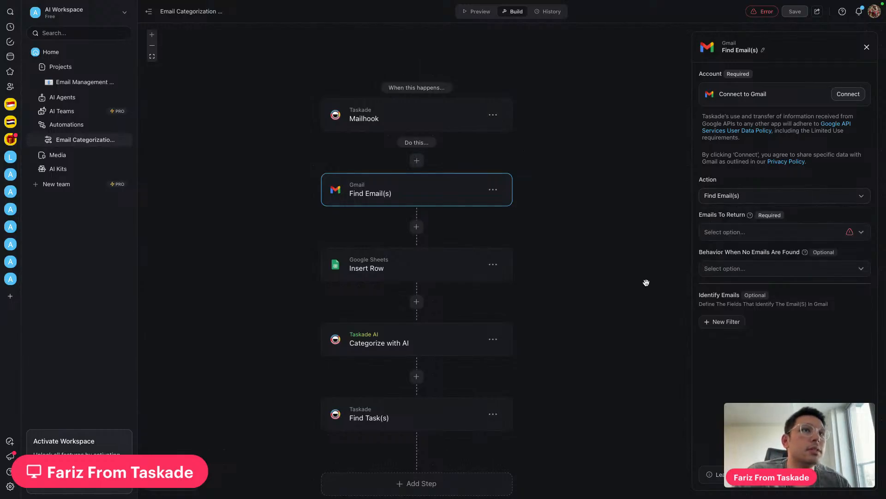
pyautogui.click(747, 237)
pyautogui.click(679, 237)
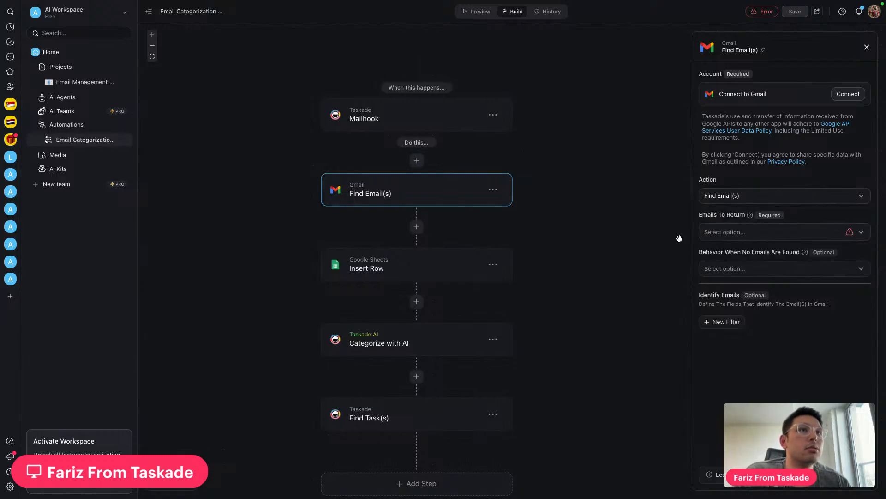
# Set the Find Email(s) step's behavior when no emails are found to Fail.
pyautogui.click(731, 268)
pyautogui.click(655, 295)
pyautogui.click(726, 271)
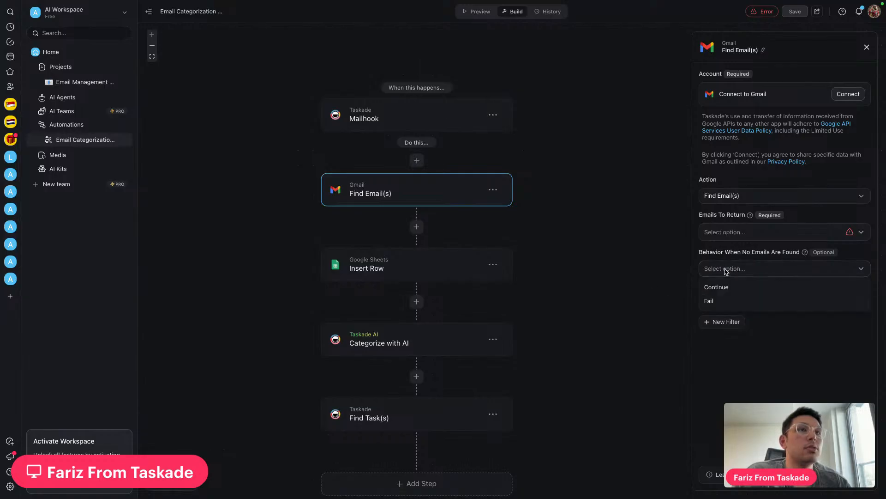
pyautogui.click(710, 302)
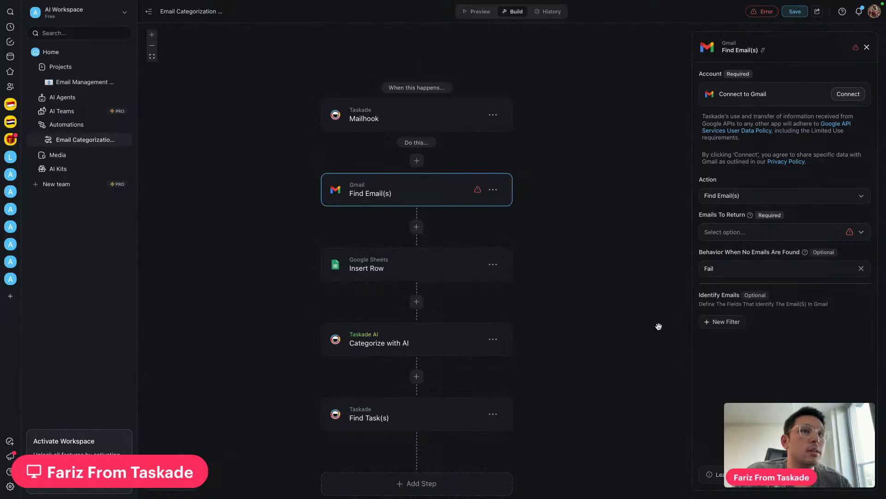
# Try adding an email filter to the Find Email(s) step, and remove it again.
pyautogui.click(725, 322)
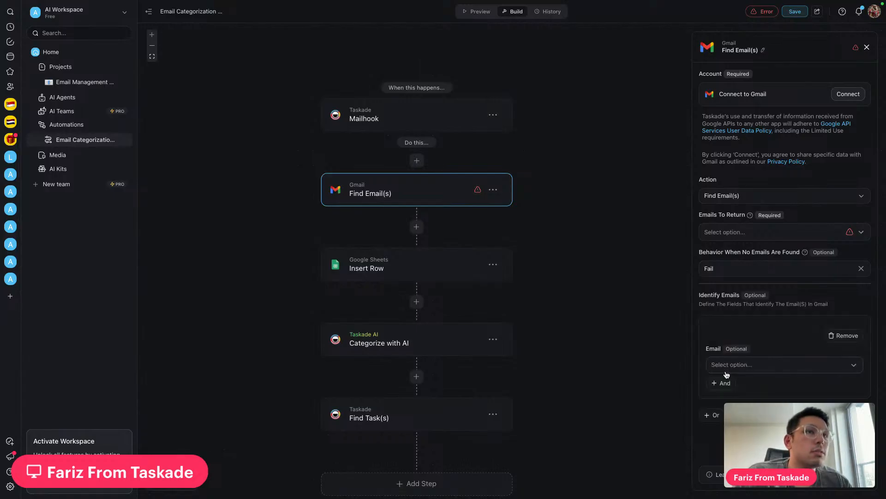
pyautogui.click(832, 365)
pyautogui.click(811, 341)
pyautogui.click(836, 337)
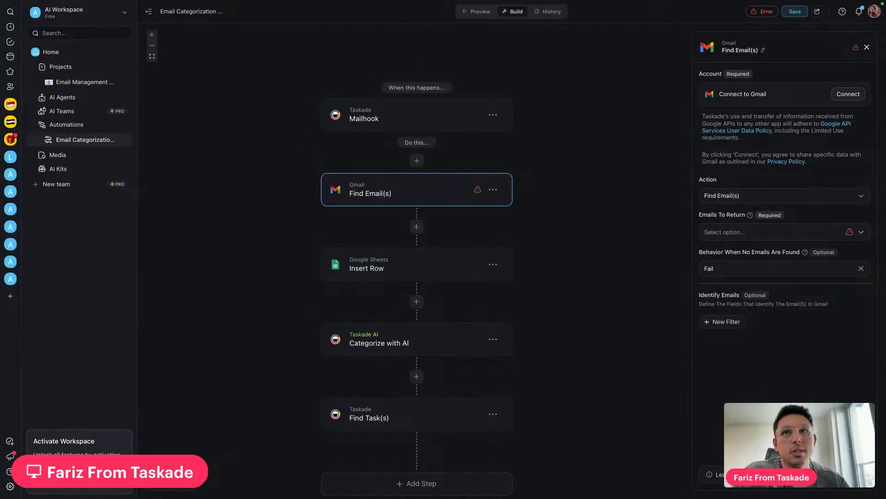
# Examine the settings of the Google Sheets Insert Row, Categorize with AI and Find Task(s) steps.
pyautogui.moveTo(565, 341); pyautogui.dragTo(568, 336)
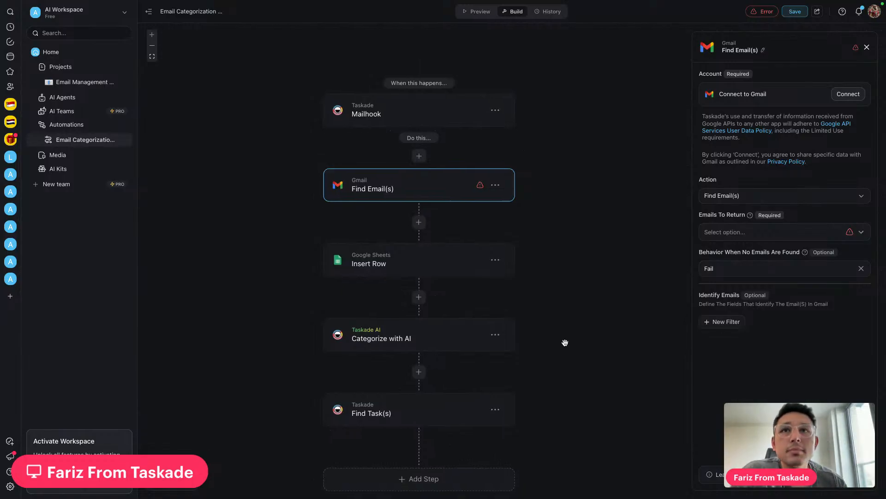
pyautogui.click(447, 255)
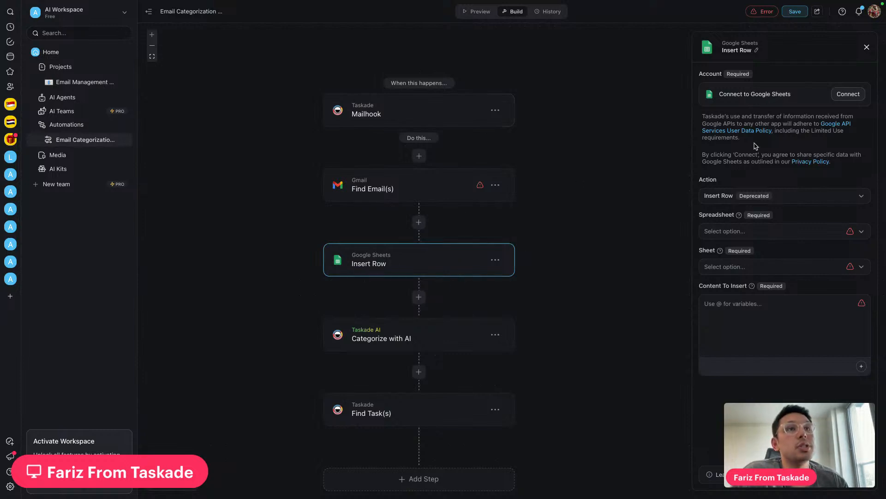
pyautogui.scroll(-2, 608, 316)
pyautogui.click(447, 322)
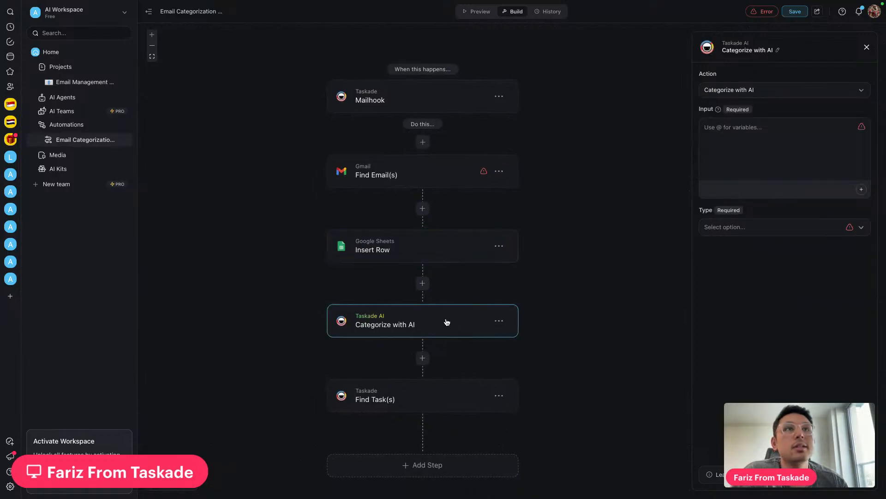
pyautogui.scroll(-1, 594, 287)
pyautogui.click(439, 403)
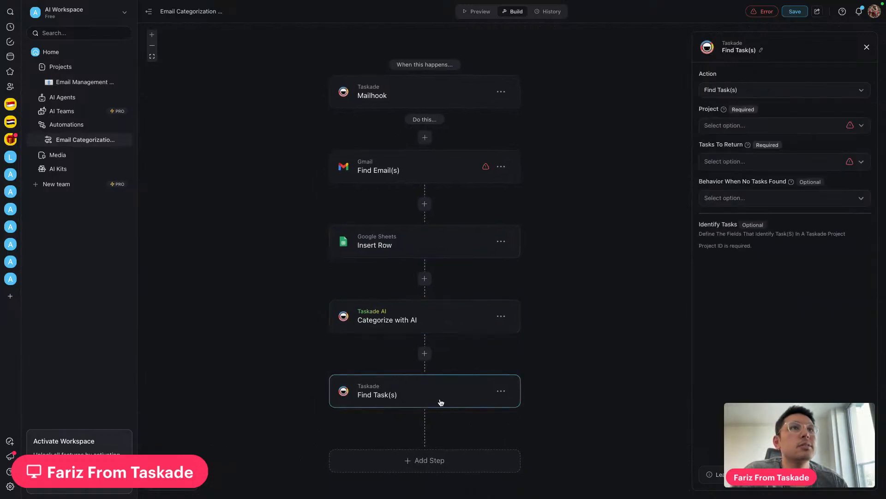
# Delete the Find Task(s) and Categorize with AI steps from the automation.
pyautogui.click(470, 324)
pyautogui.click(501, 391)
pyautogui.click(482, 417)
pyautogui.click(502, 316)
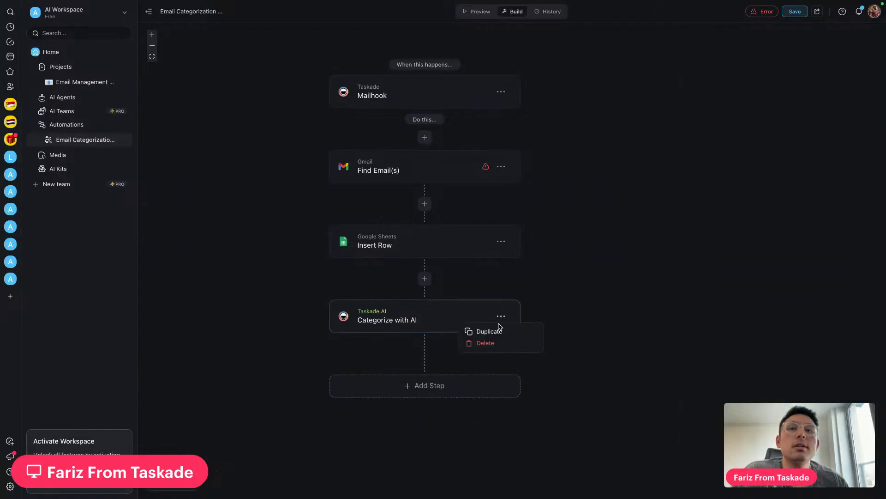
pyautogui.click(487, 343)
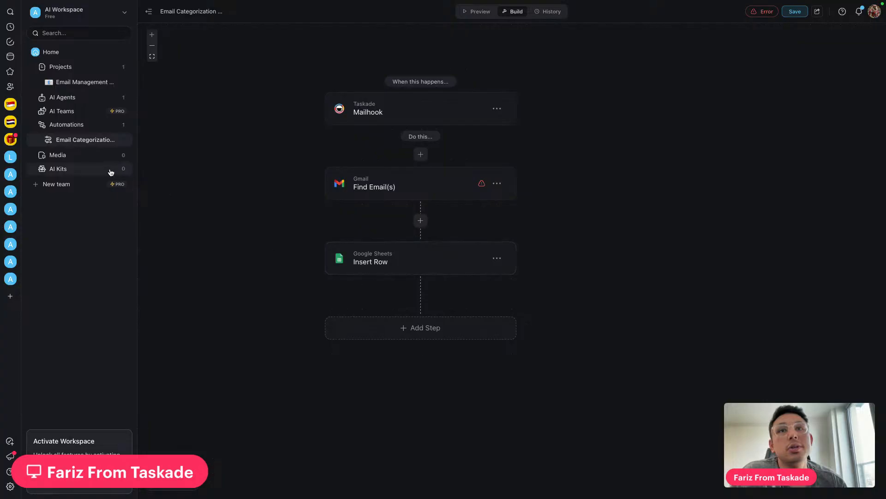
# In the Livestream May 23 project, mark the agenda item "Showcase Taskade autopilot (beta)" as completed.
pyautogui.moveTo(461, 3)
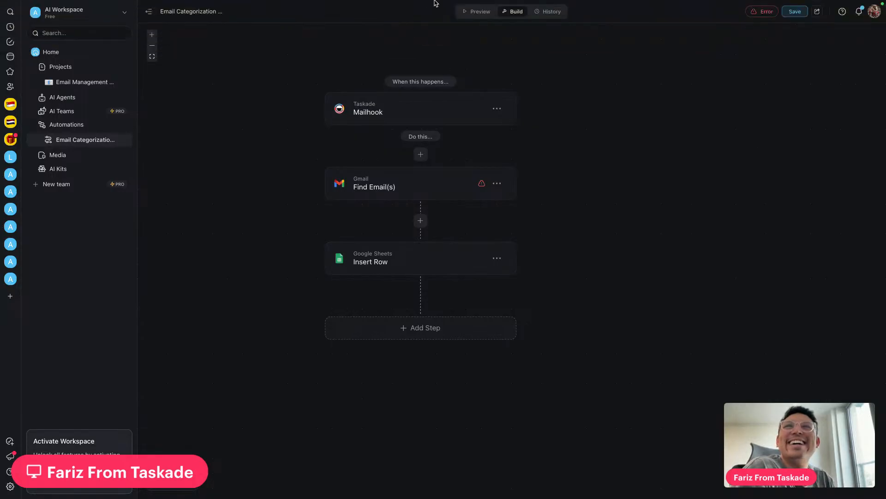
pyautogui.click(418, 19)
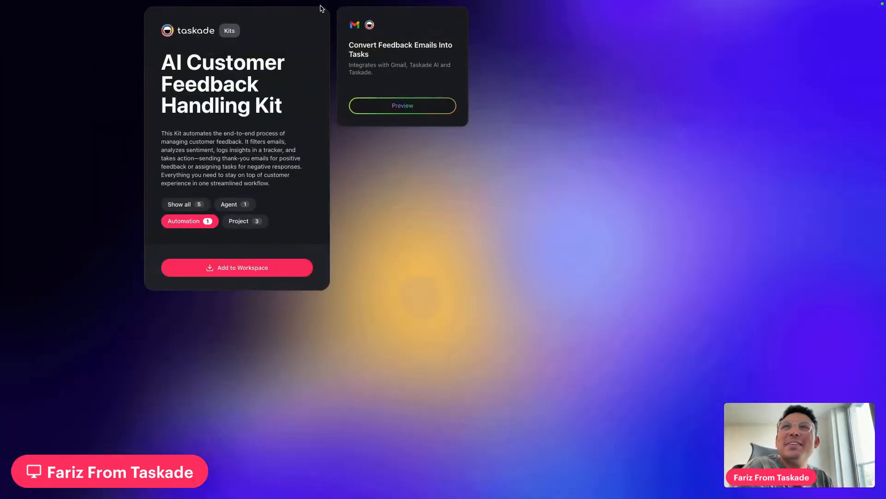
pyautogui.click(305, 22)
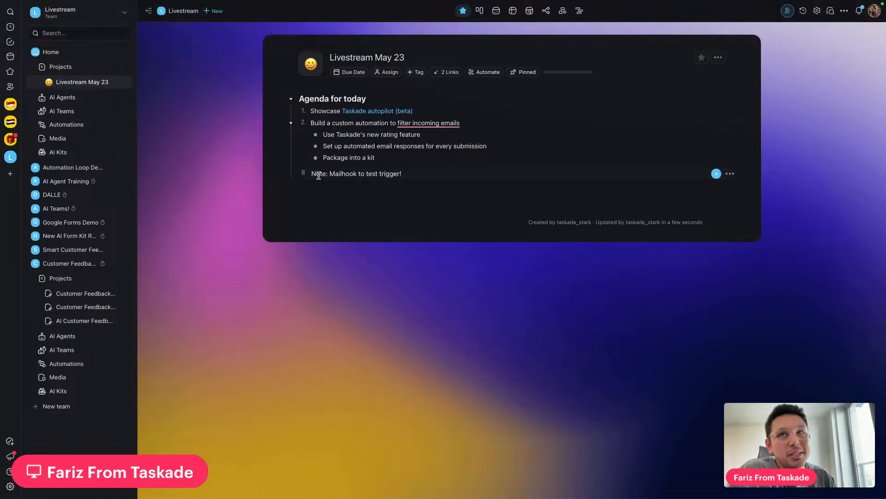
pyautogui.moveTo(331, 174); pyautogui.dragTo(403, 174)
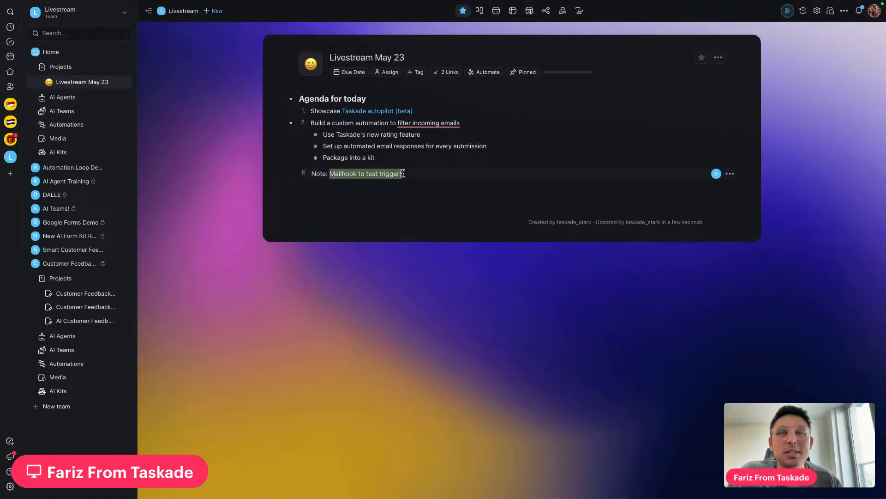
pyautogui.click(394, 306)
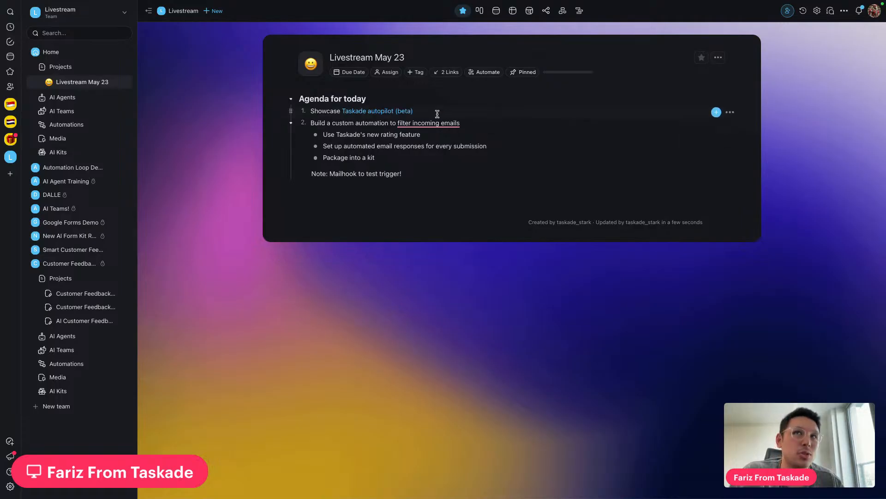
pyautogui.click(304, 111)
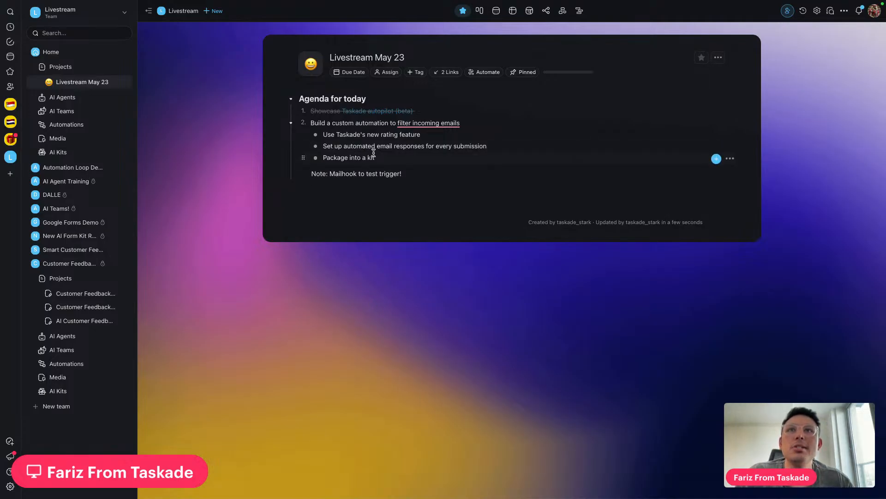
# Show all items of the AI Customer Feedback Handling Kit and select the kit page's web address.
pyautogui.moveTo(581, 4)
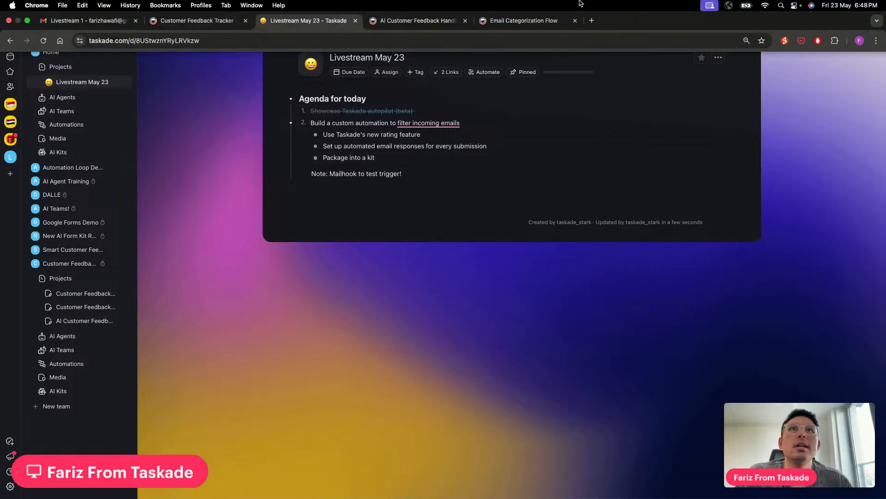
pyautogui.click(232, 25)
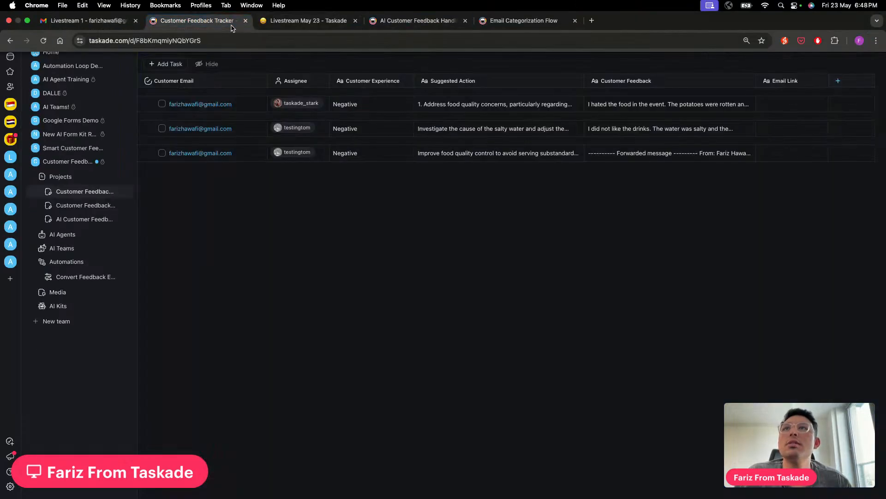
pyautogui.click(297, 21)
pyautogui.click(381, 23)
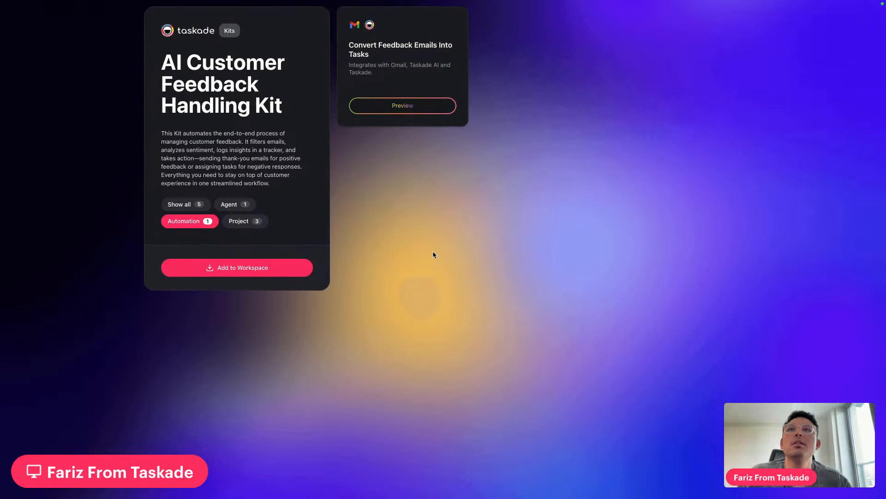
pyautogui.click(169, 207)
pyautogui.moveTo(326, 2)
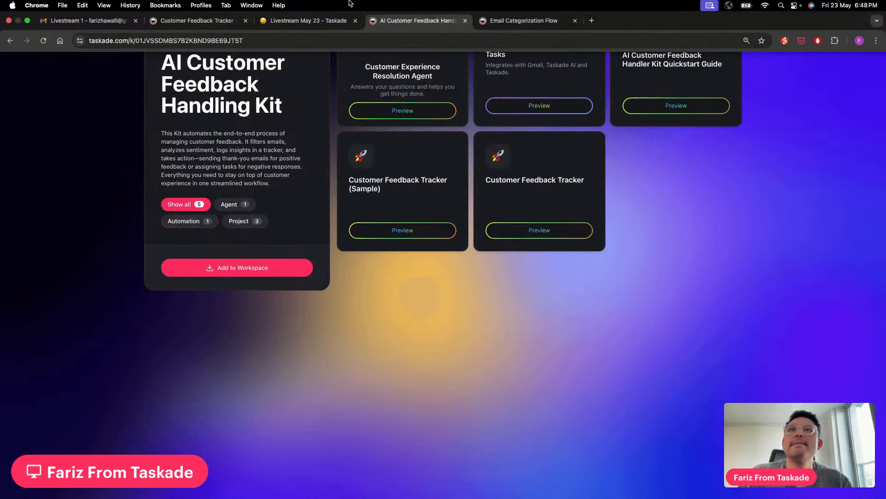
pyautogui.click(326, 42)
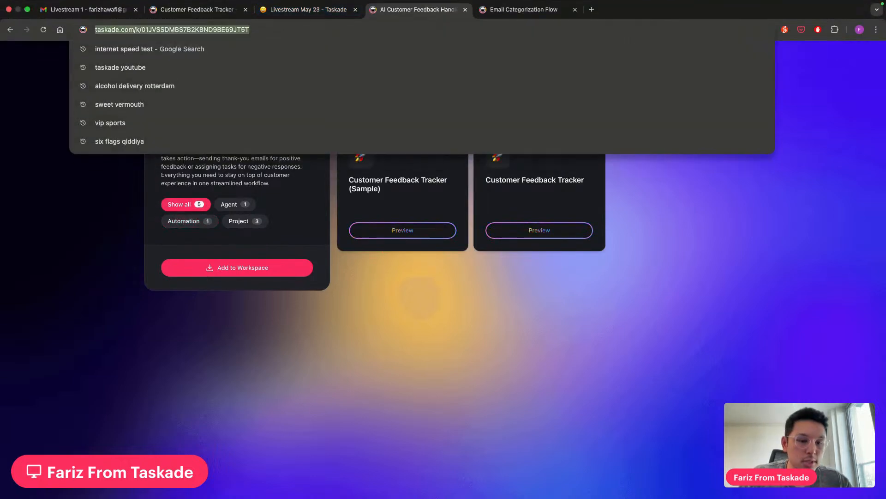
pyautogui.press('Escape')
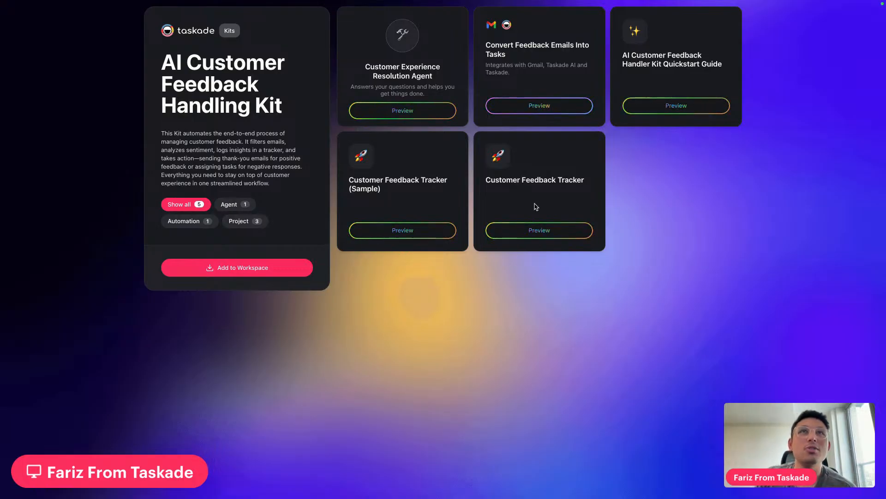
pyautogui.click(524, 20)
pyautogui.click(437, 23)
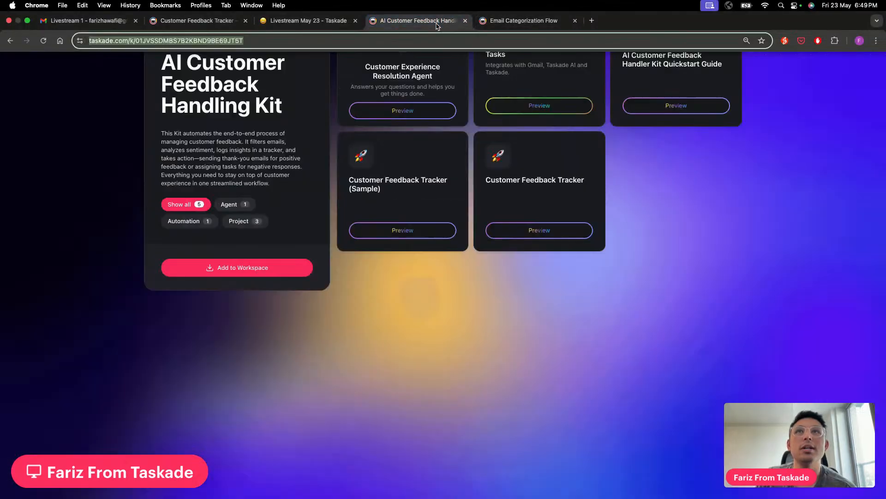